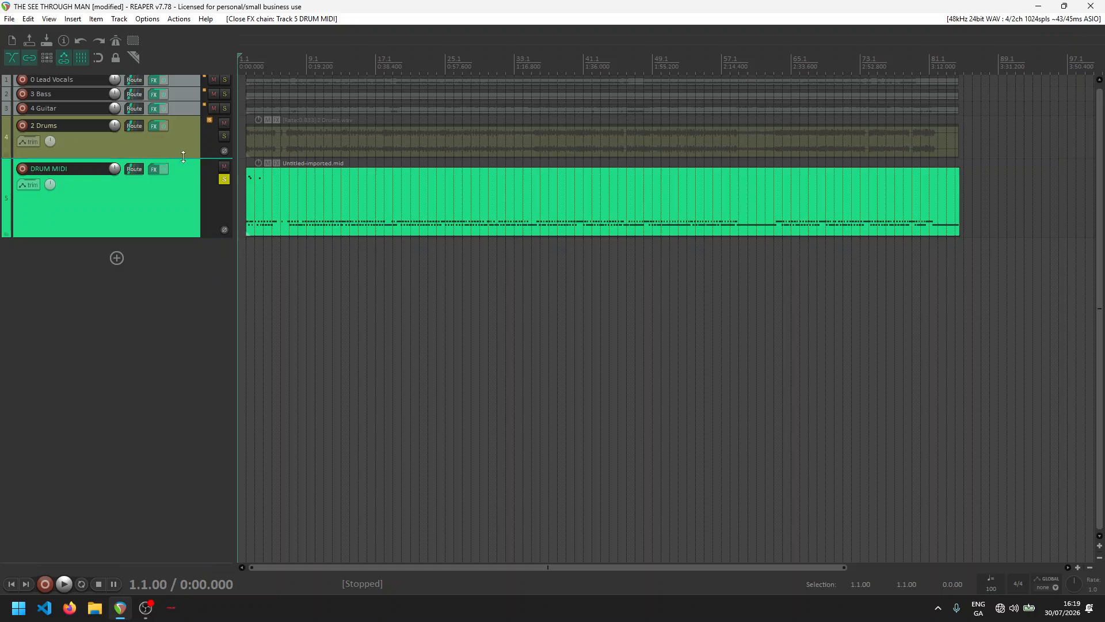
# - Make the 2 Drums track taller and briefly play back the soloed DRUM MIDI track
pyautogui.moveTo(183, 158); pyautogui.dragTo(185, 180)
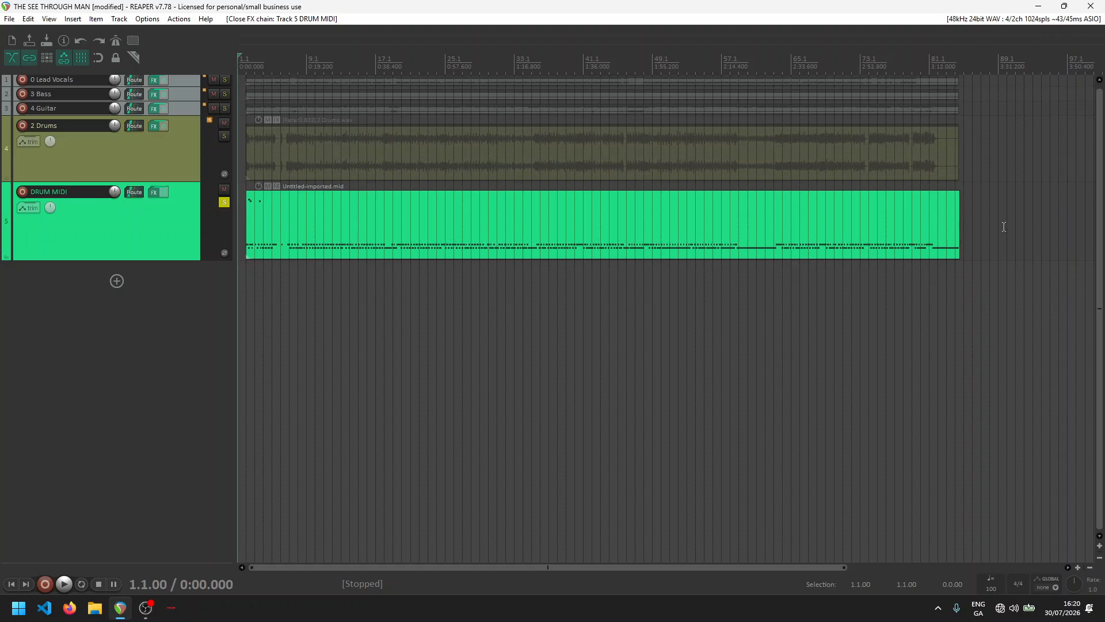
pyautogui.press('space')
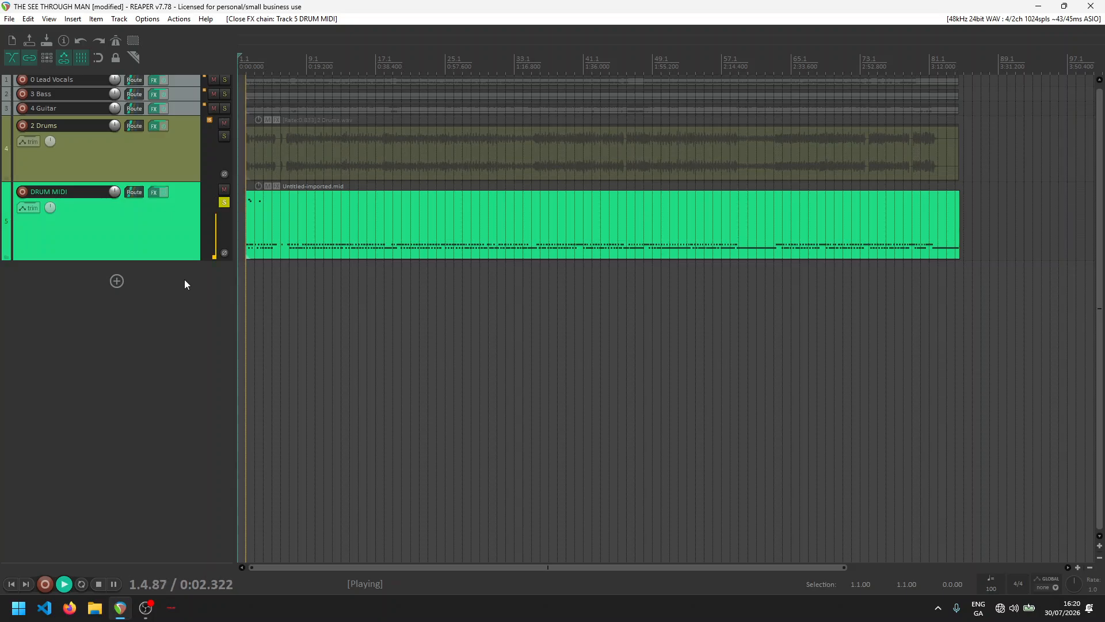
pyautogui.press('space')
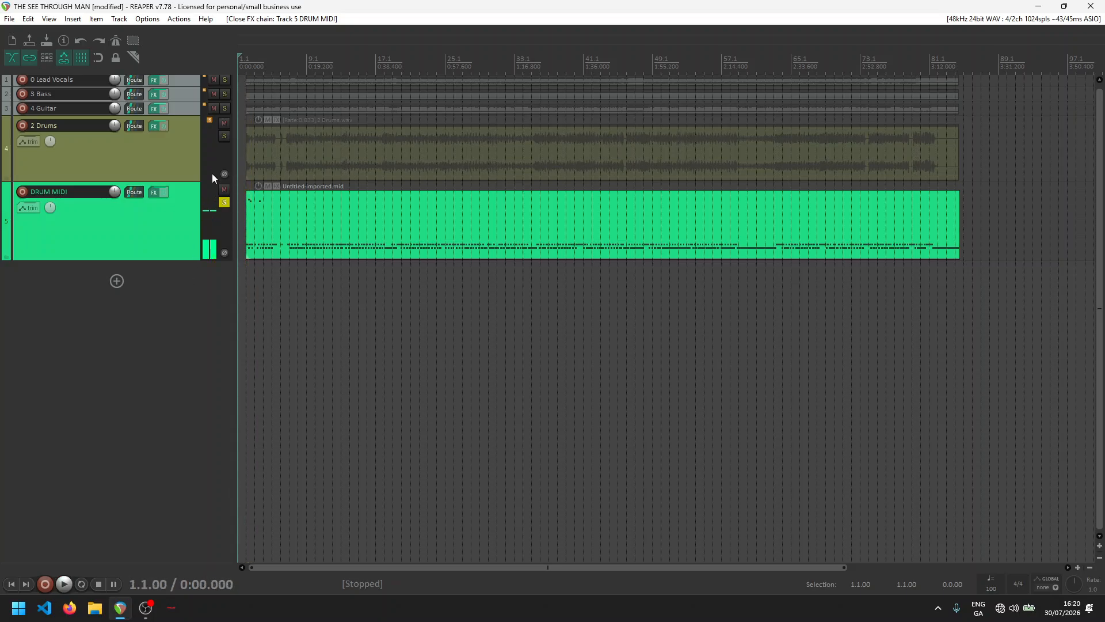
# - Open the DRUM MIDI track's SSDSampler5 mixer and disable the track's master send
pyautogui.click(157, 193)
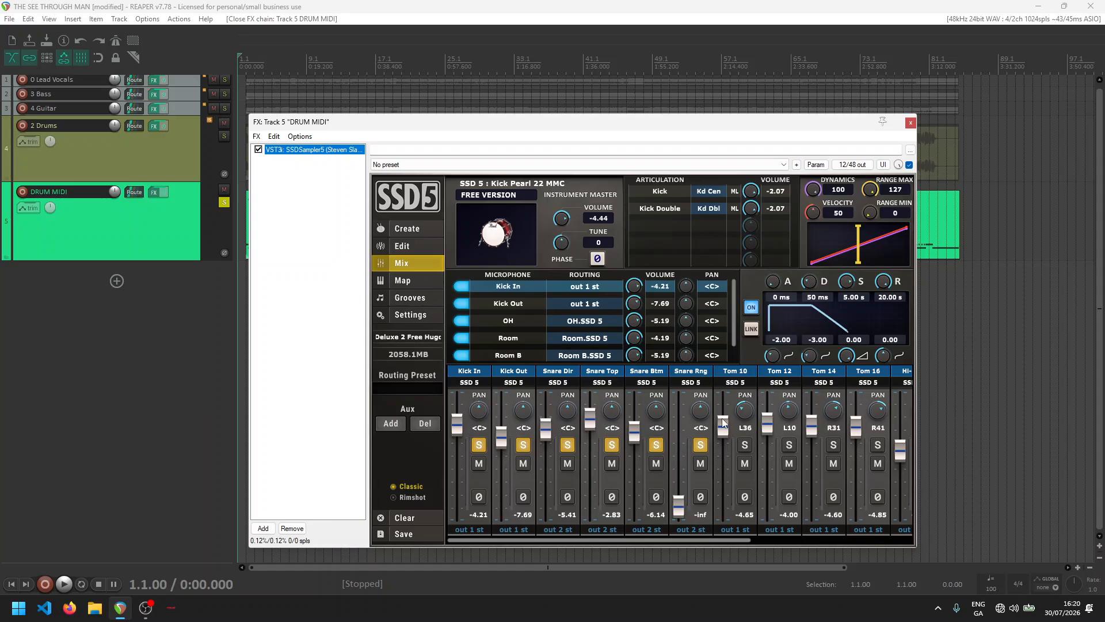
pyautogui.click(143, 192)
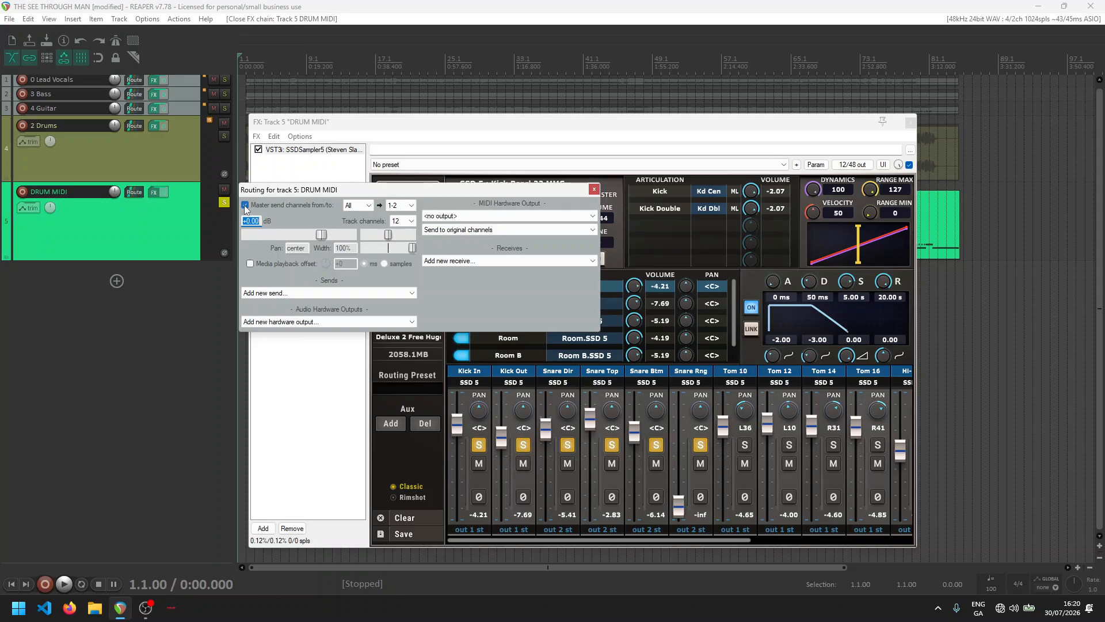
pyautogui.click(246, 205)
pyautogui.click(594, 190)
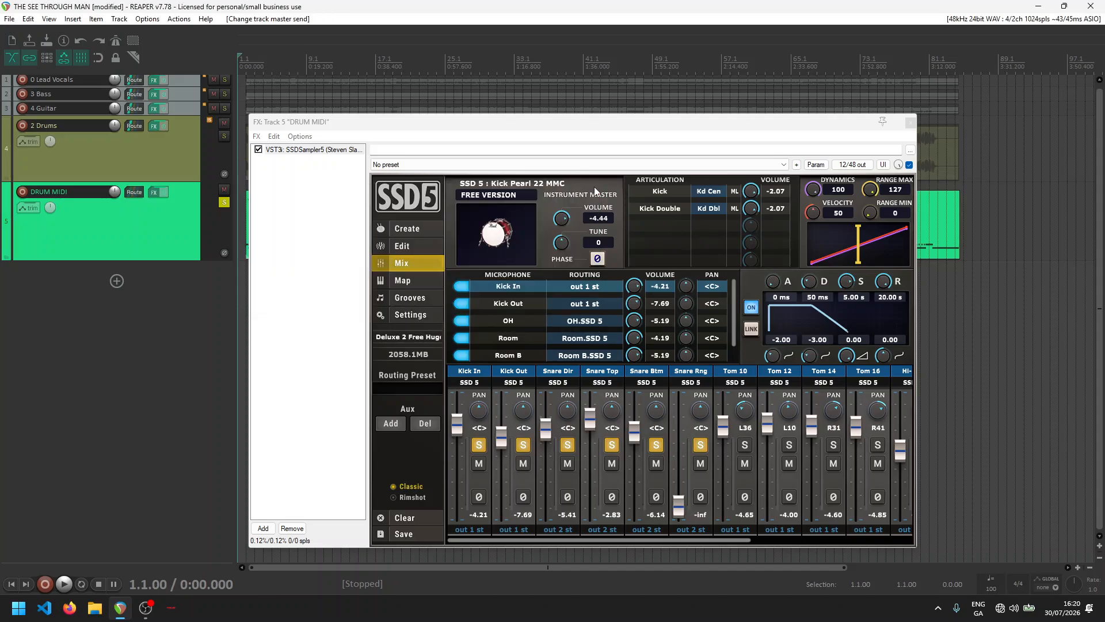
# - Move the sampler window clear of the tracks and briefly play back DRUM MIDI to check its output
pyautogui.moveTo(462, 128); pyautogui.dragTo(620, 187)
pyautogui.press('space')
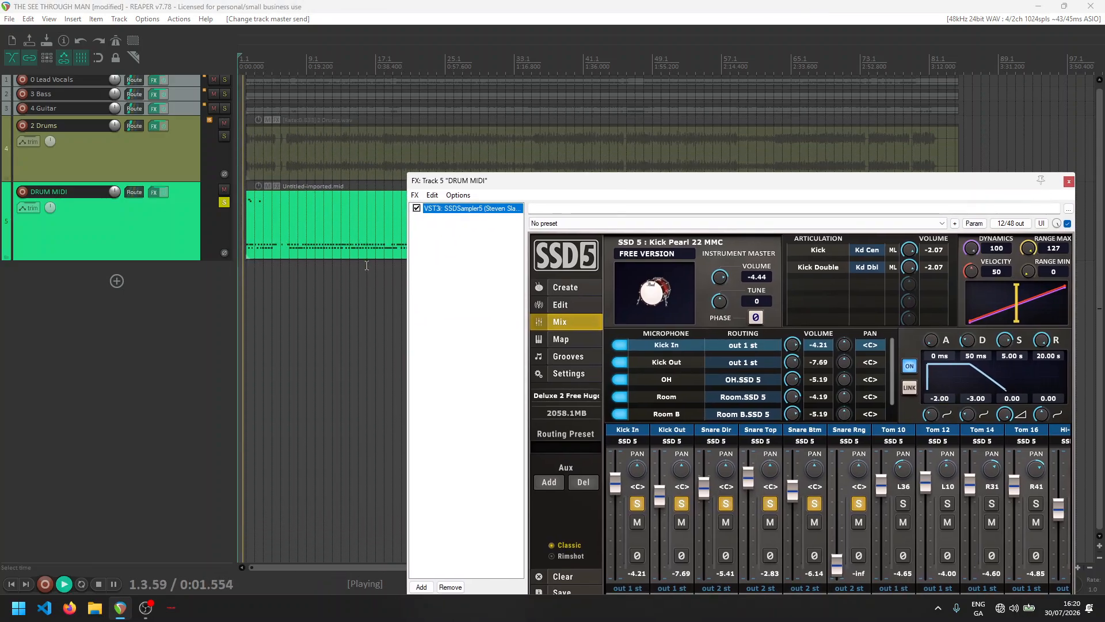
pyautogui.press('space')
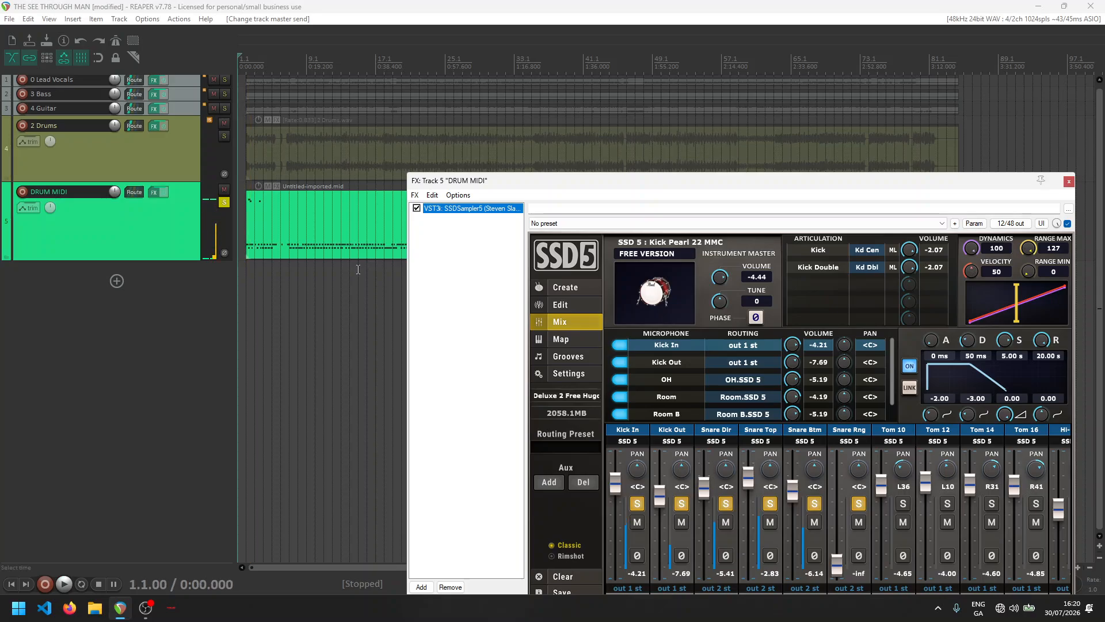
# - Set the DRUM MIDI track's channel count to 12, check the sampler's output assignments and close its window
pyautogui.click(131, 192)
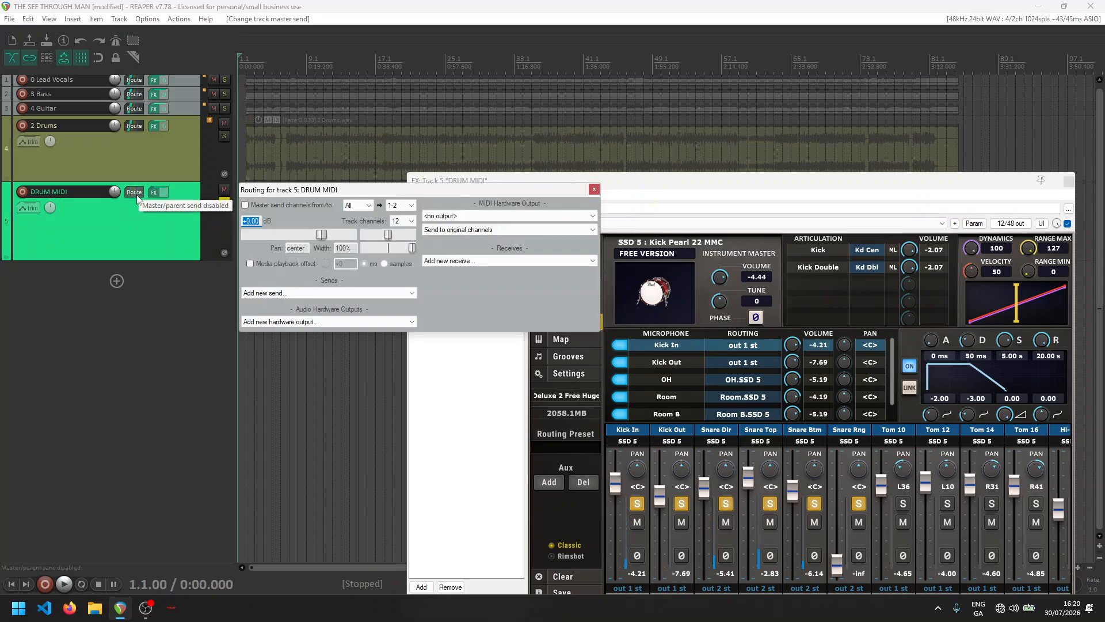
pyautogui.click(411, 222)
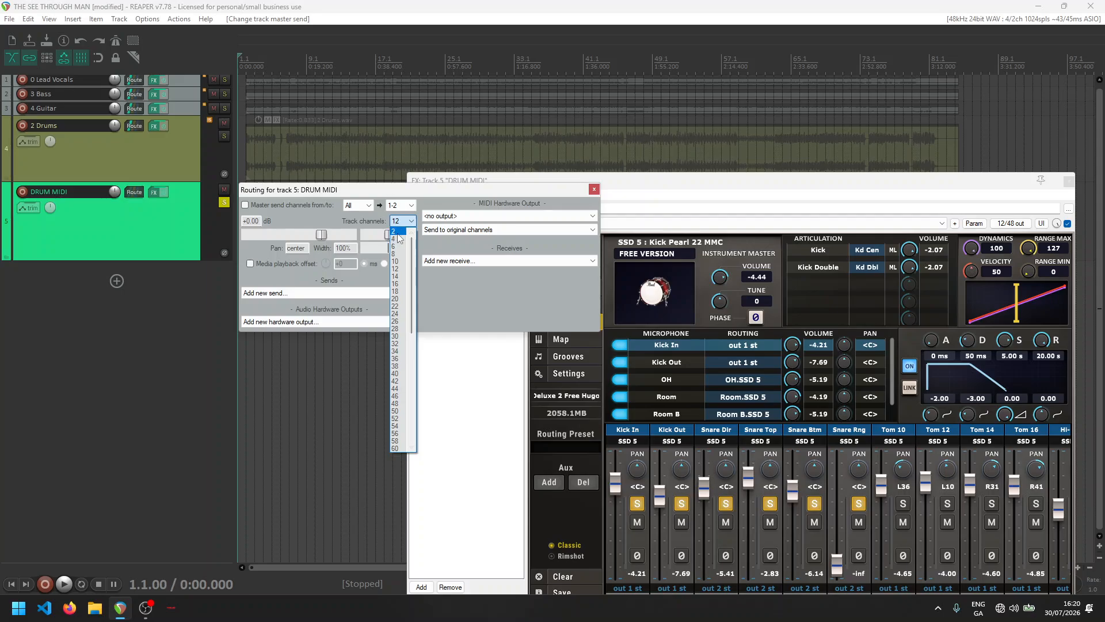
pyautogui.click(405, 269)
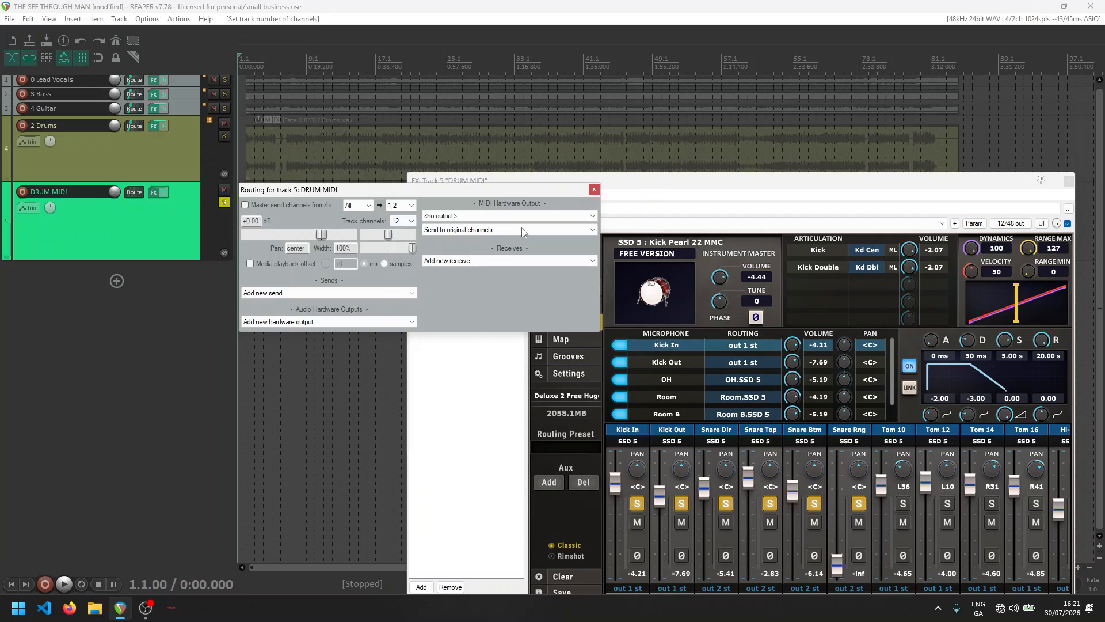
pyautogui.click(593, 190)
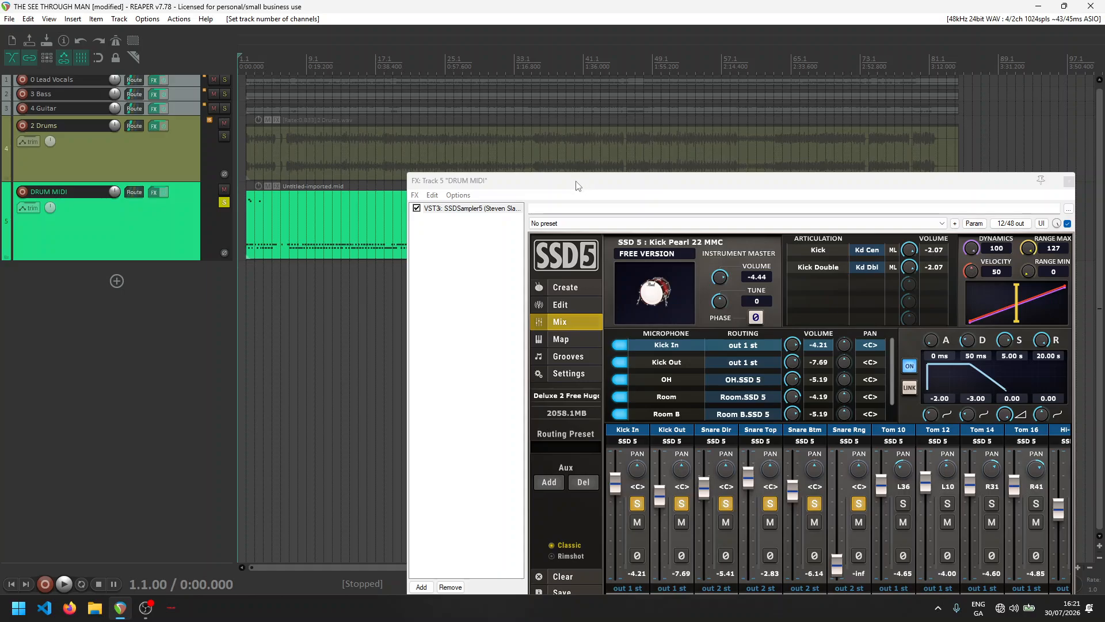
pyautogui.moveTo(576, 186); pyautogui.dragTo(439, 77)
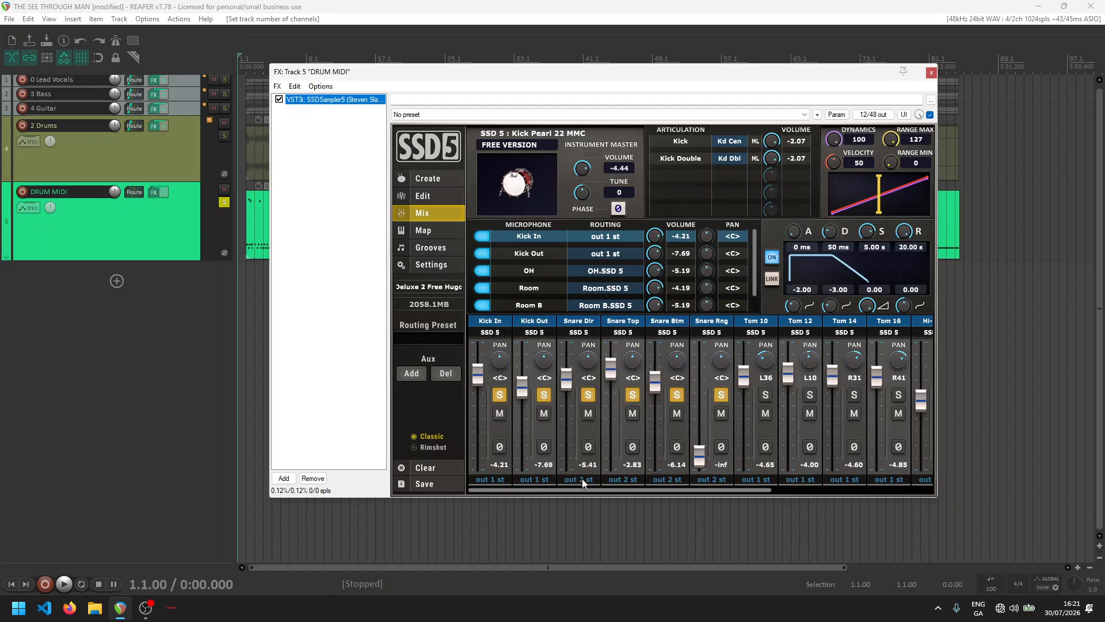
pyautogui.click(931, 72)
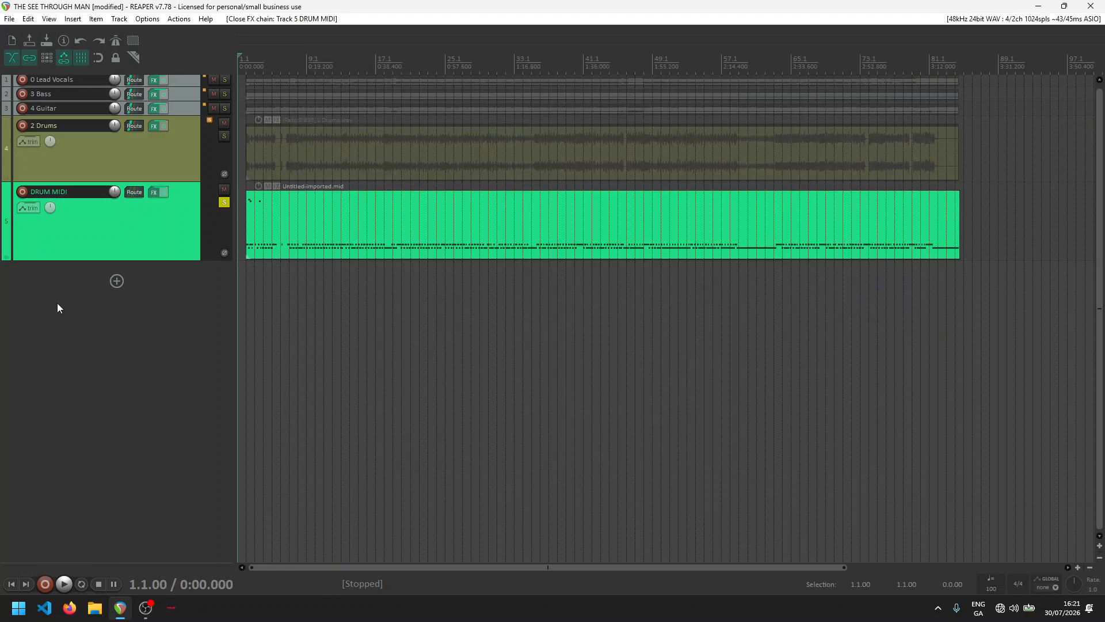
# - Add a new track below DRUM MIDI, enlarge it and name it KICK
pyautogui.click(117, 281)
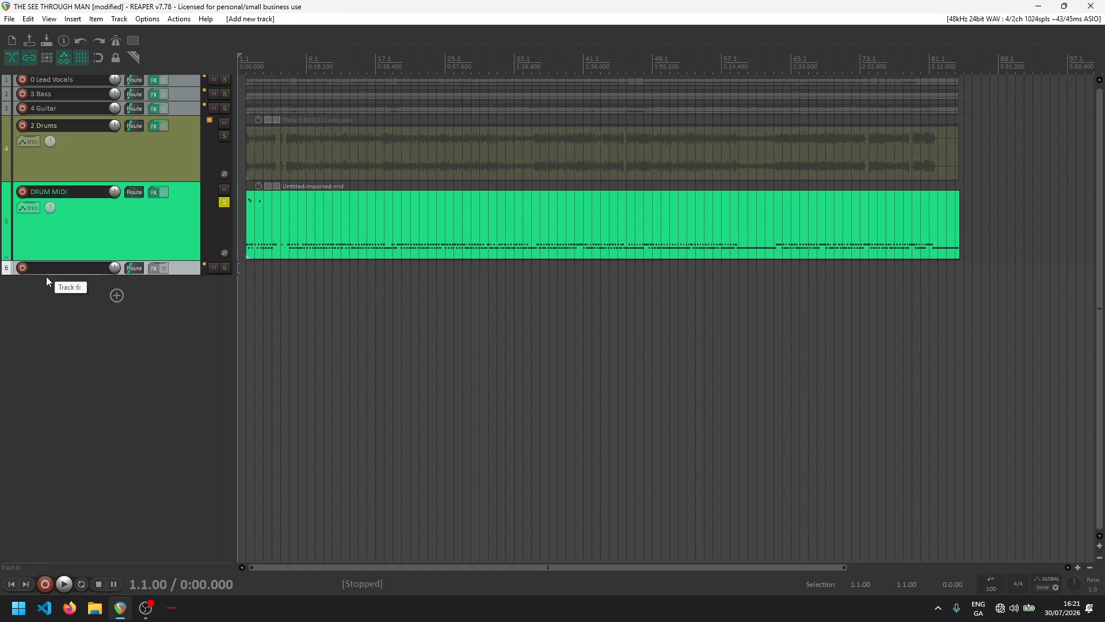
pyautogui.moveTo(47, 274); pyautogui.dragTo(47, 314)
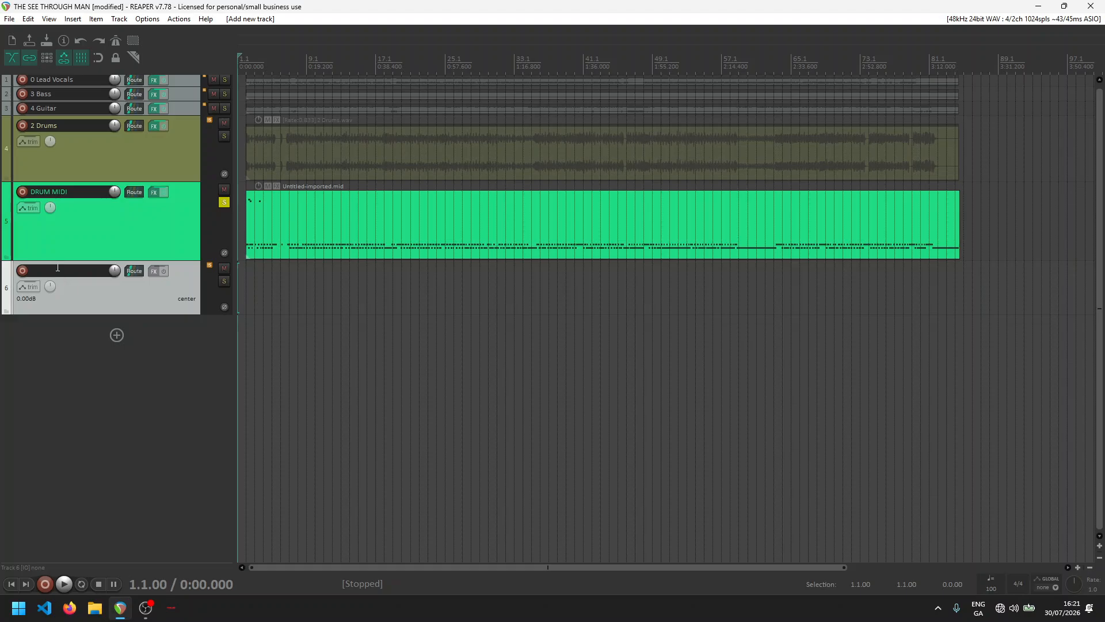
pyautogui.doubleClick(58, 272)
pyautogui.press('Return')
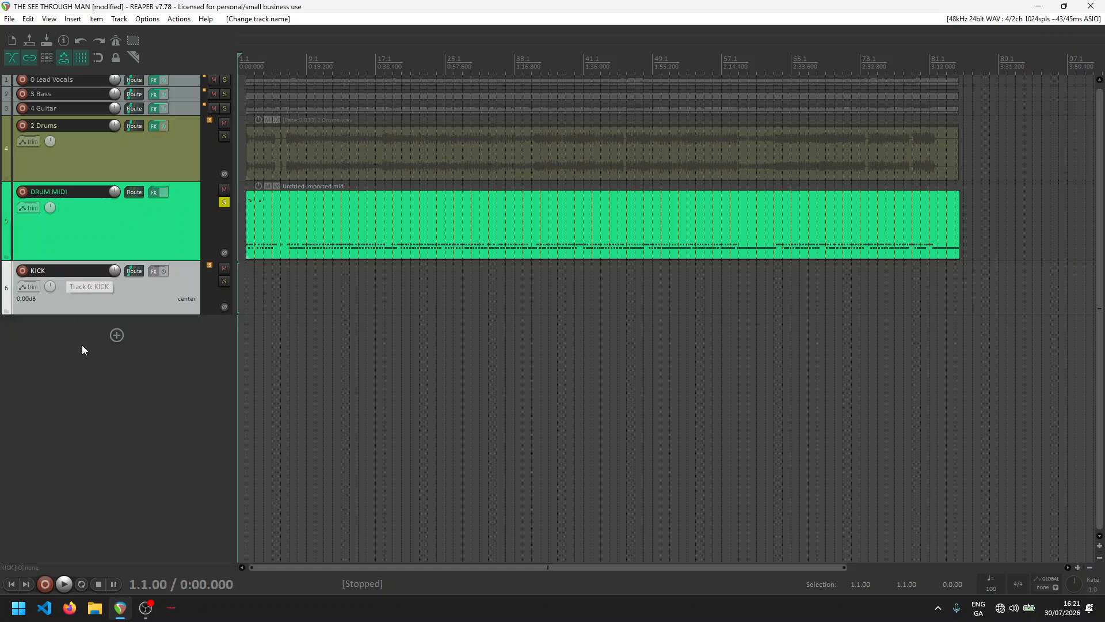
# - Add another track below KICK, name it SNARE and make it taller
pyautogui.click(129, 336)
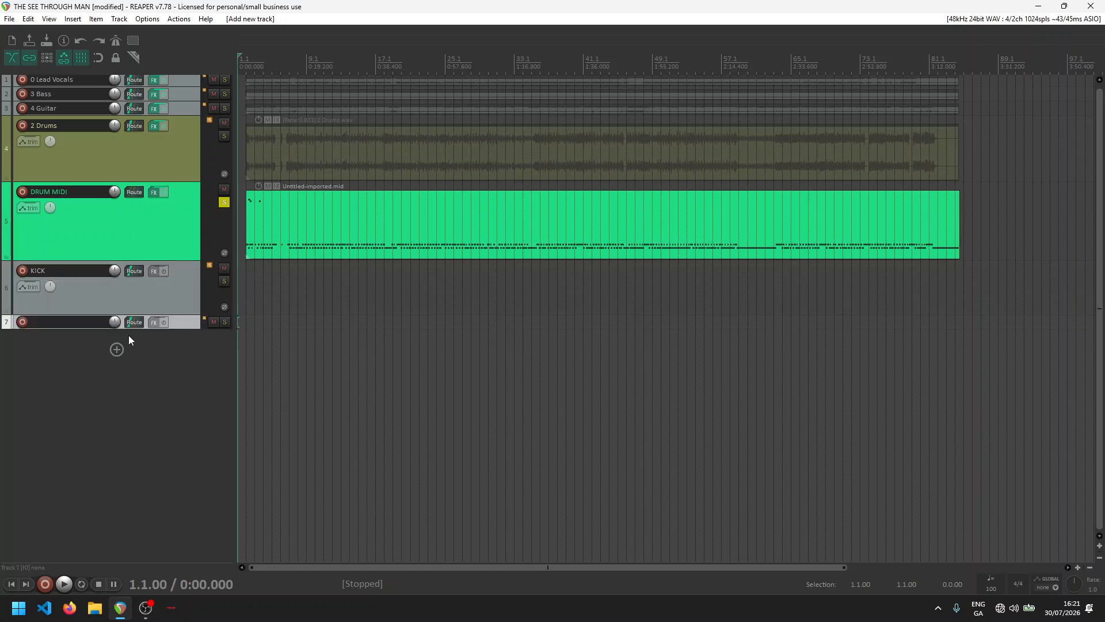
pyautogui.doubleClick(61, 324)
pyautogui.write('SNARE')
pyautogui.press('Return')
pyautogui.moveTo(72, 328); pyautogui.dragTo(75, 354)
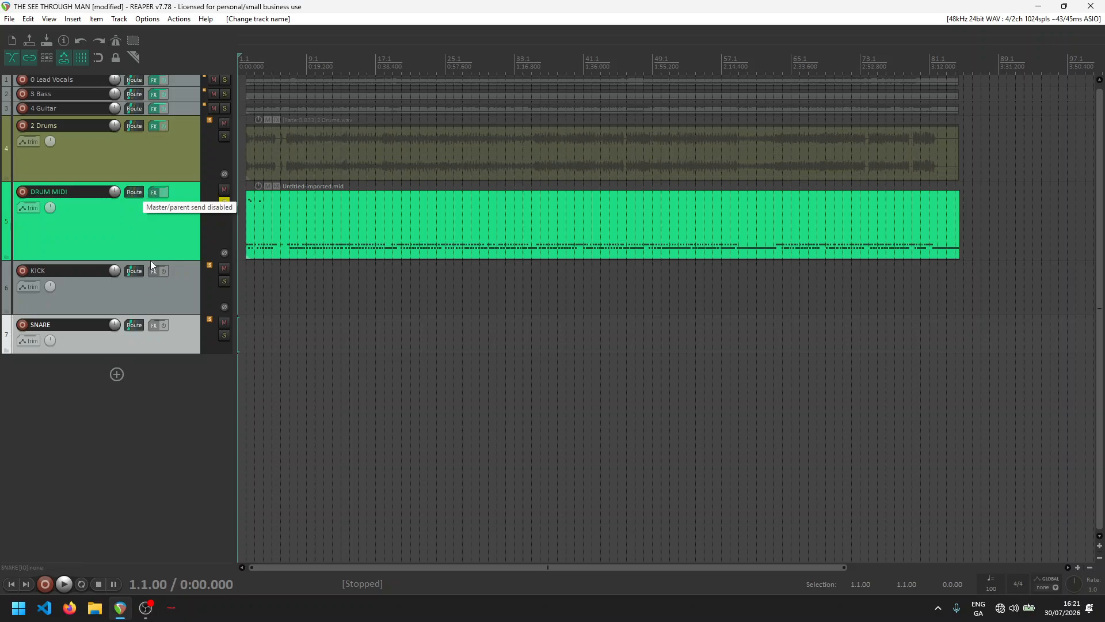
# - Create a send from DRUM MIDI to KICK using audio channels 1/2, with MIDI set to None
pyautogui.moveTo(151, 260); pyautogui.dragTo(138, 291)
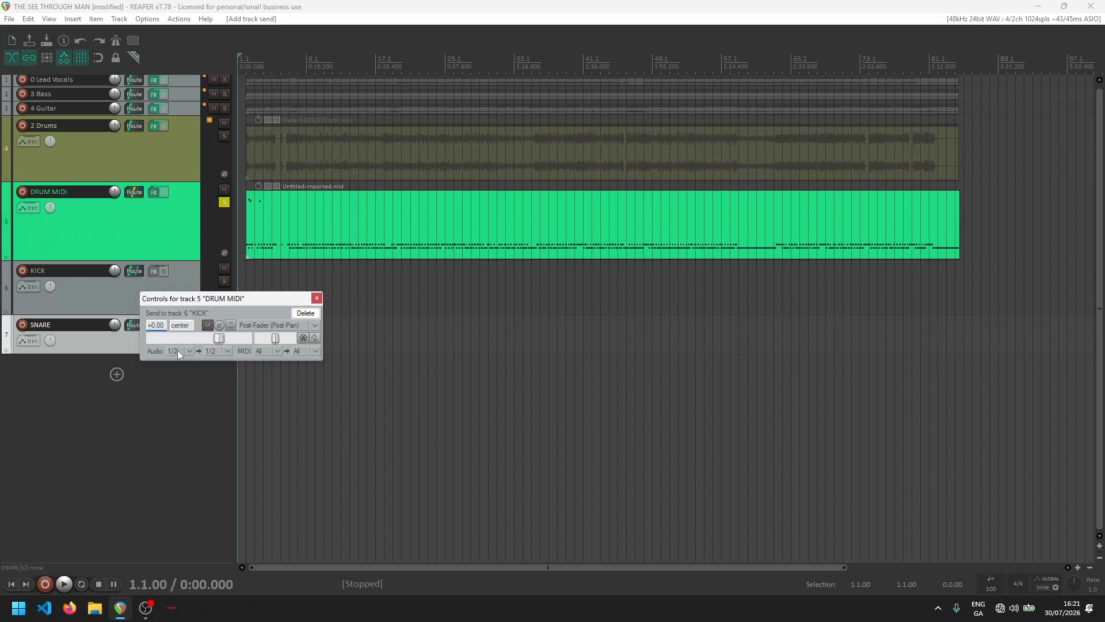
pyautogui.click(279, 352)
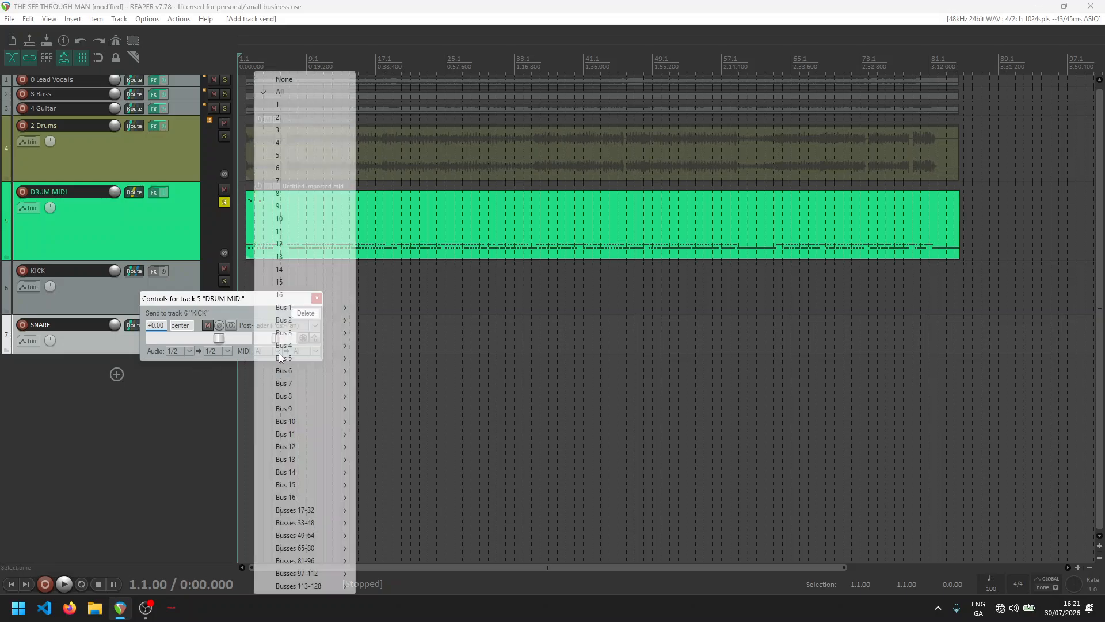
pyautogui.click(297, 80)
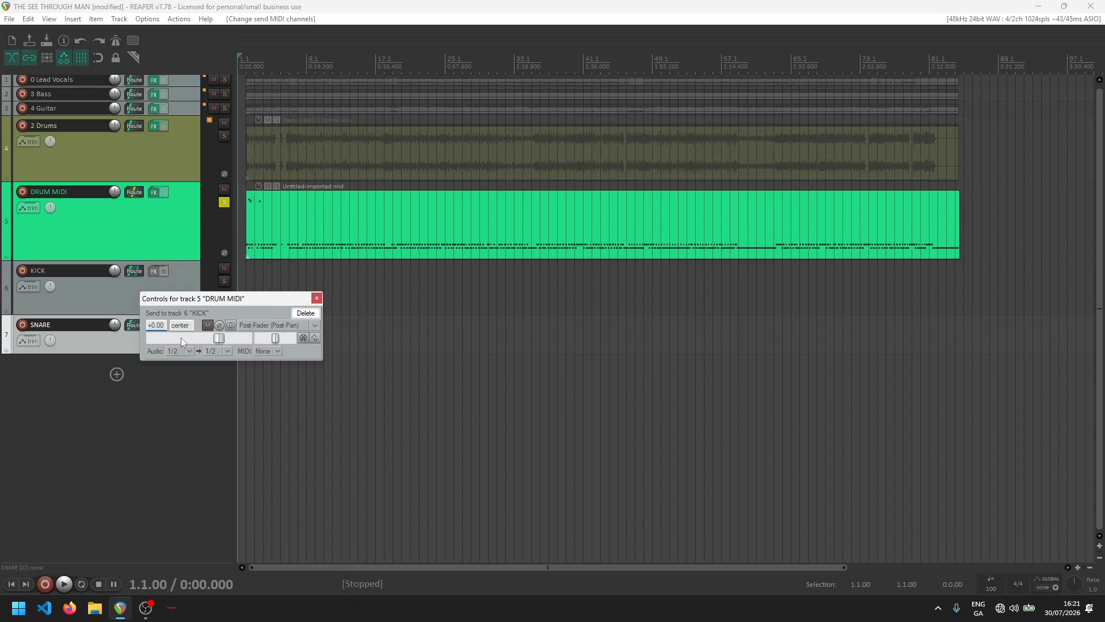
pyautogui.click(317, 297)
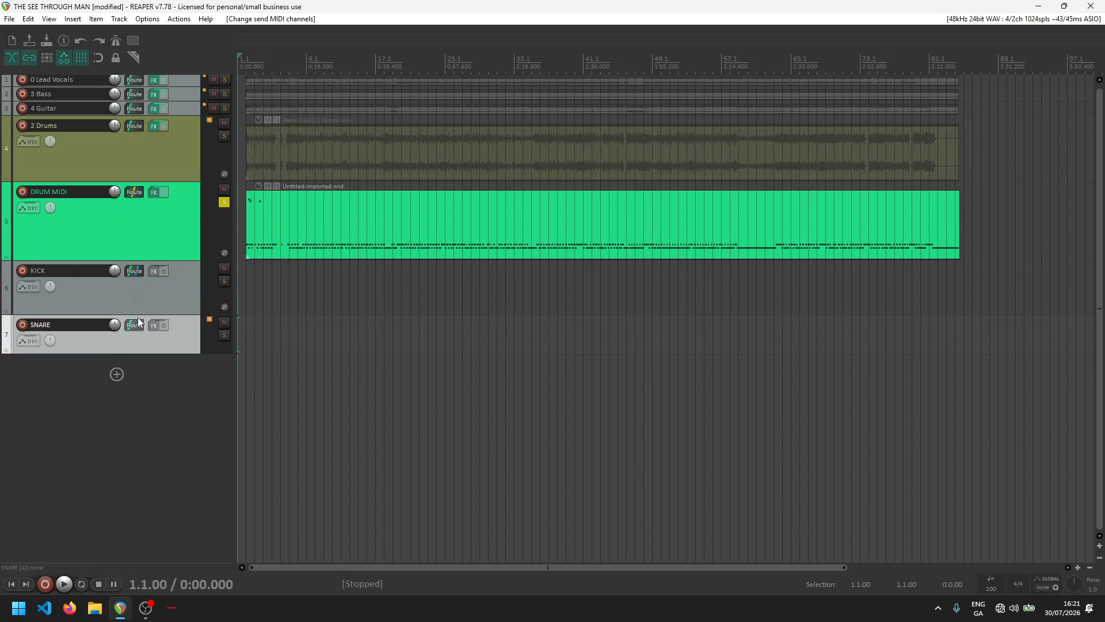
# - Create a send from DRUM MIDI to SNARE with audio source 3/4 to channels 1/2 and MIDI set to None
pyautogui.moveTo(131, 193); pyautogui.dragTo(140, 333)
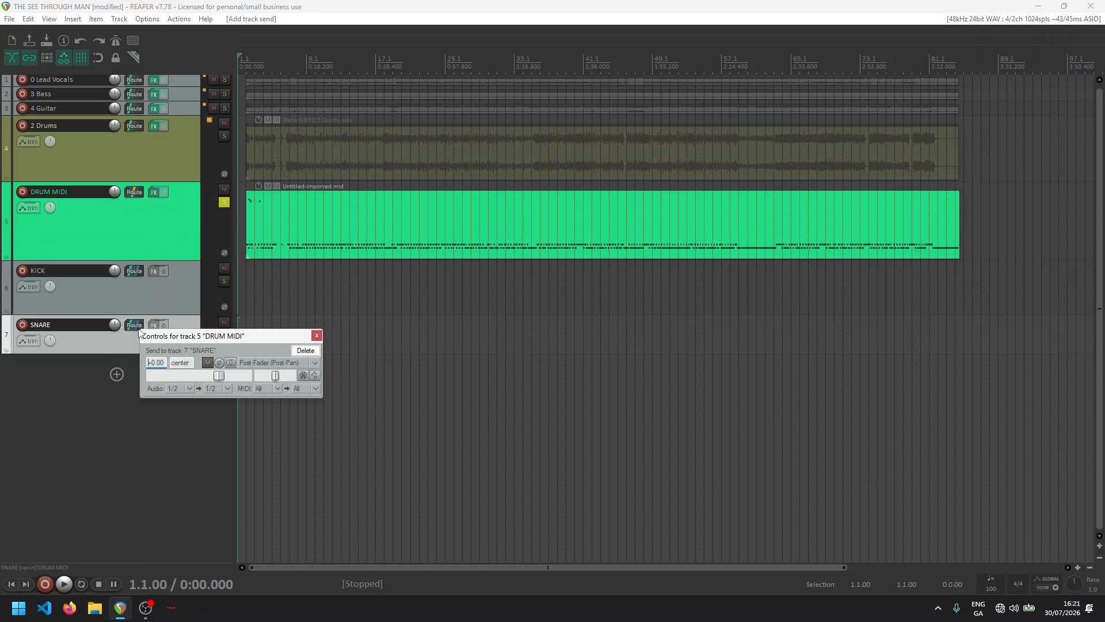
pyautogui.click(187, 388)
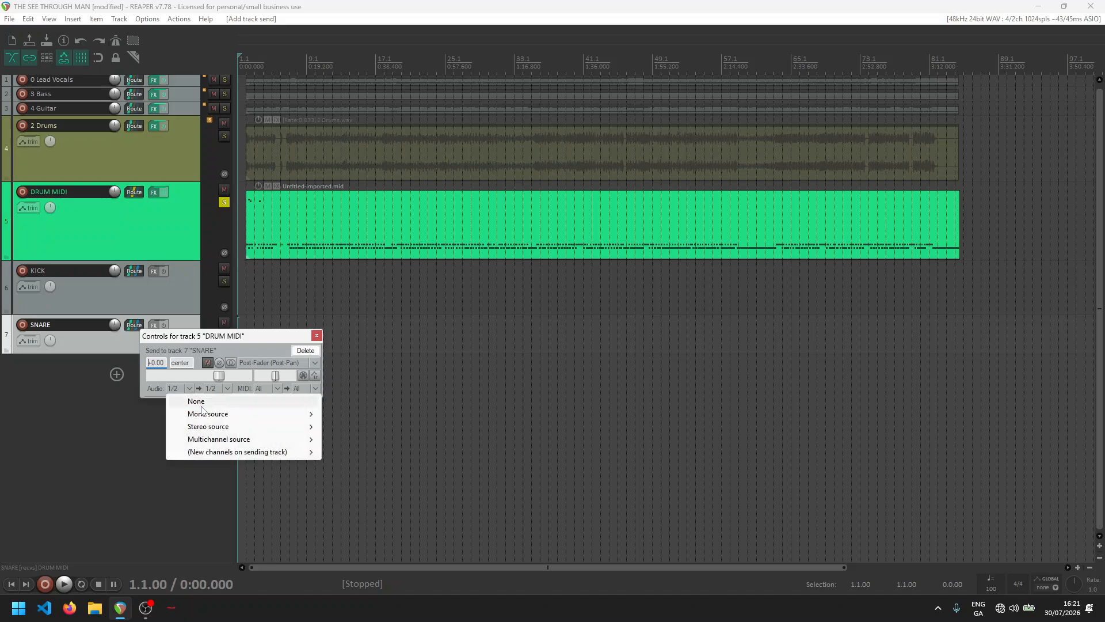
pyautogui.moveTo(213, 427)
pyautogui.click(375, 452)
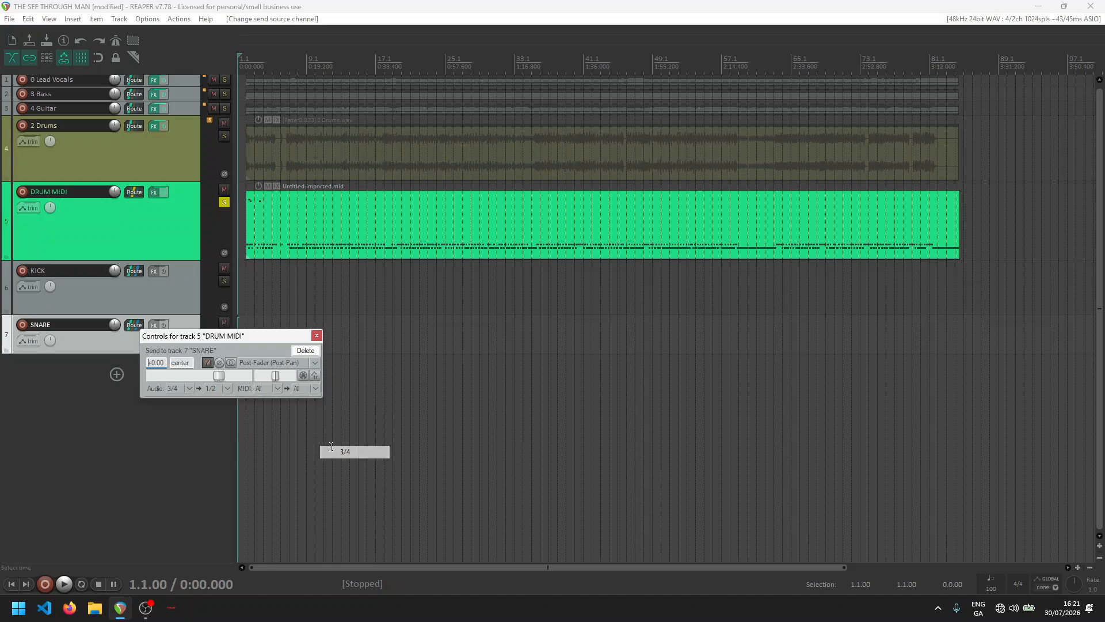
pyautogui.click(279, 390)
pyautogui.click(284, 79)
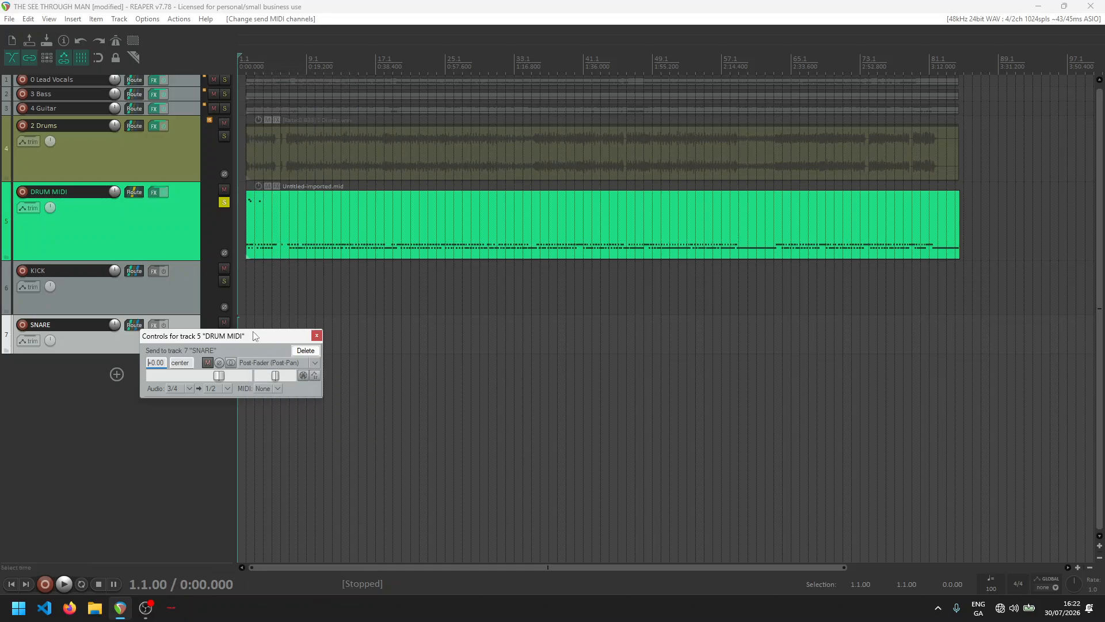
pyautogui.click(316, 337)
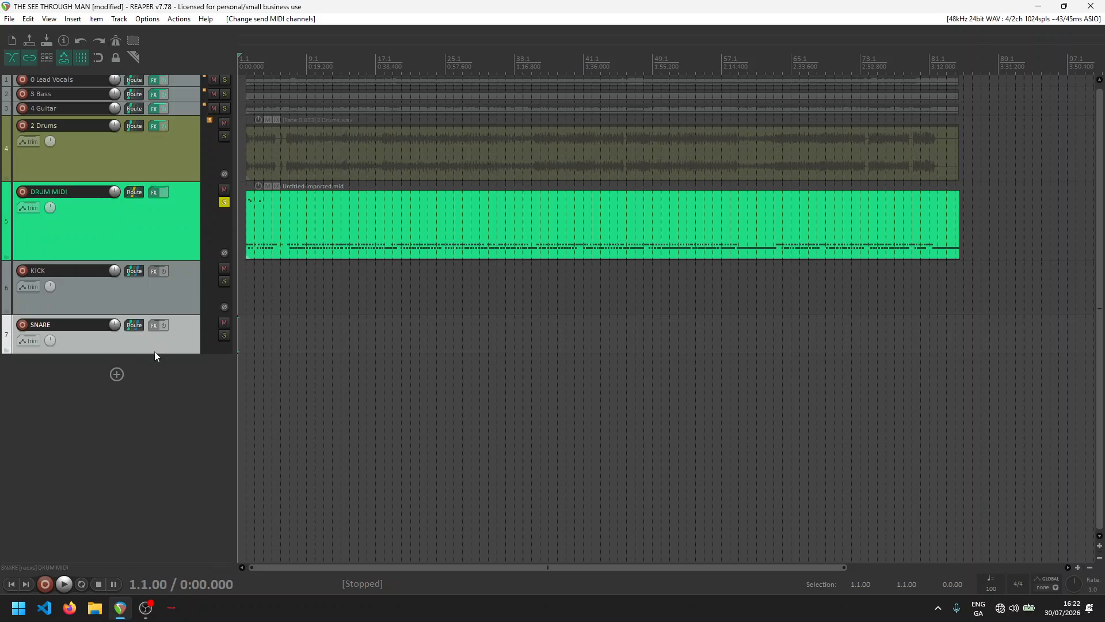
# - Solo KICK and SNARE, play back to check the signal on both tracks, and clear their solos
pyautogui.moveTo(155, 353); pyautogui.dragTo(156, 362)
pyautogui.moveTo(162, 313)
pyautogui.mouseDown()
pyautogui.moveTo(161, 295)
pyautogui.moveTo(162, 305)
pyautogui.mouseUp()
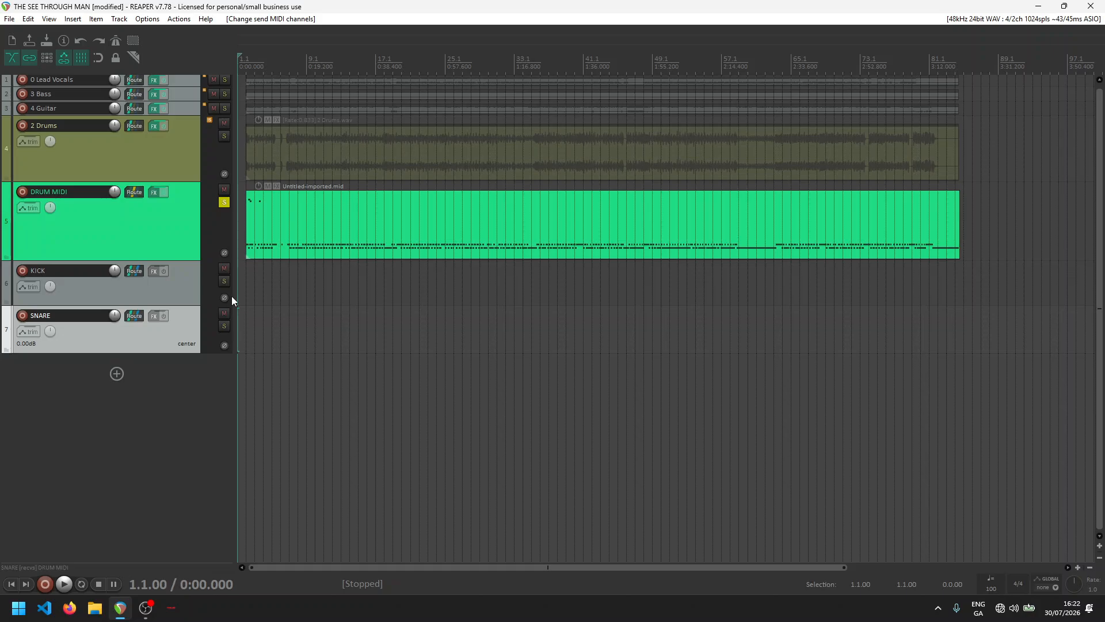
pyautogui.click(224, 282)
pyautogui.click(225, 327)
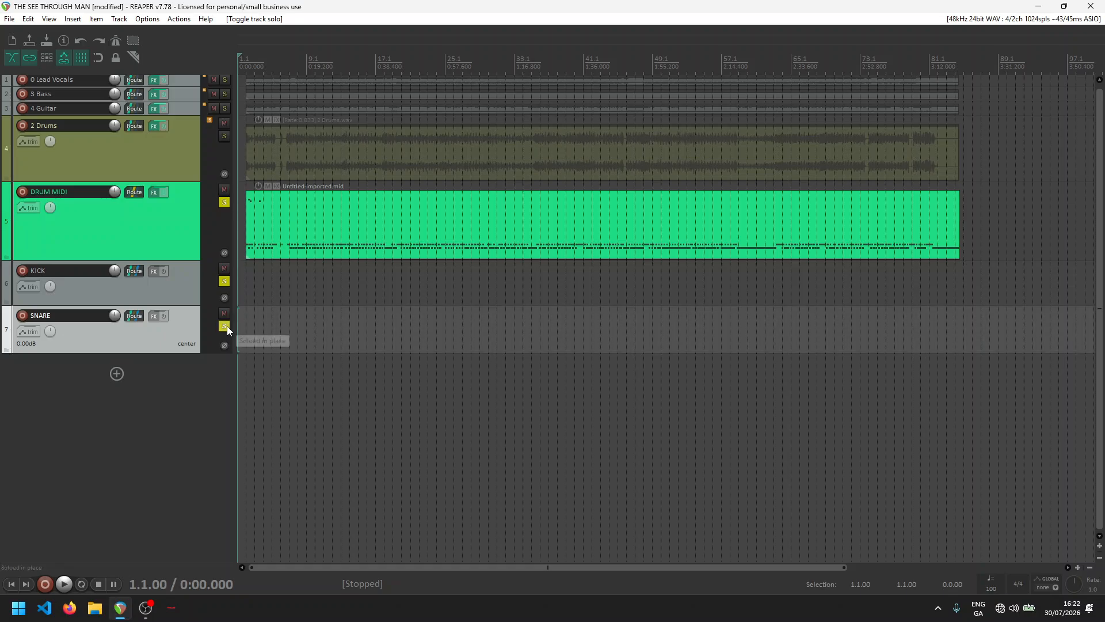
pyautogui.press('space')
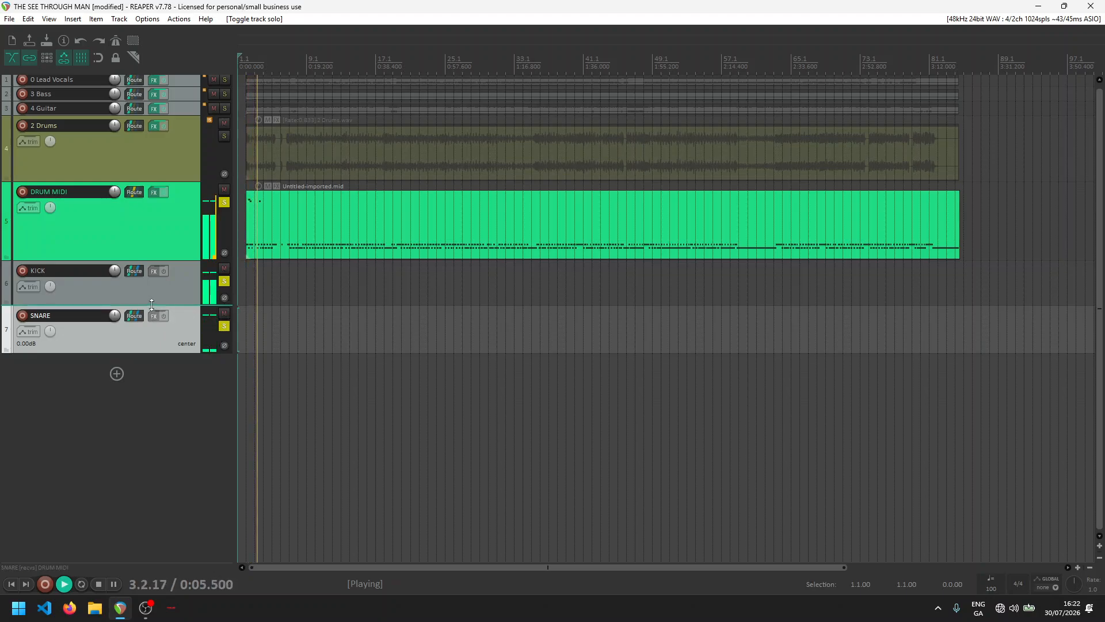
pyautogui.moveTo(155, 306); pyautogui.dragTo(156, 326)
pyautogui.press('space')
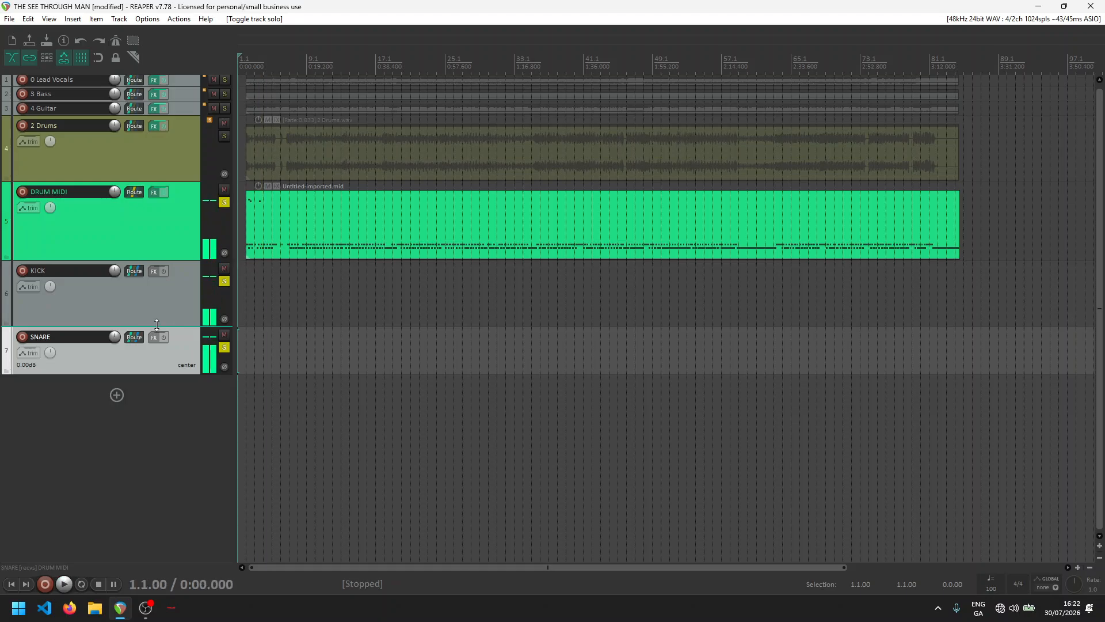
pyautogui.click(223, 347)
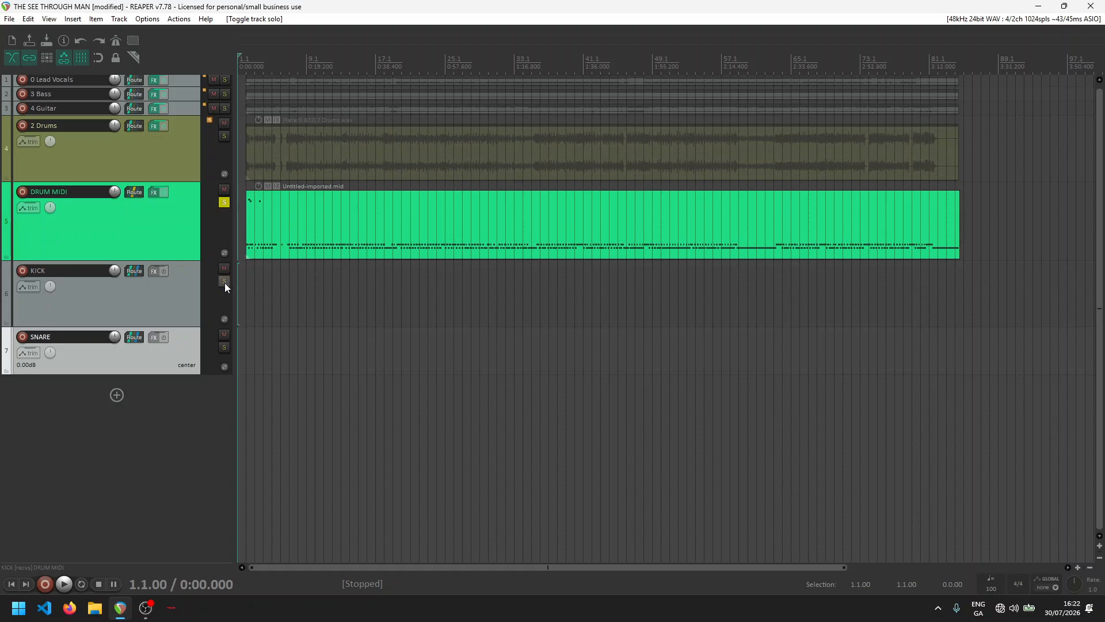
# - Render the KICK track to a mono stem track and make the resulting stem track taller
pyautogui.click(118, 305)
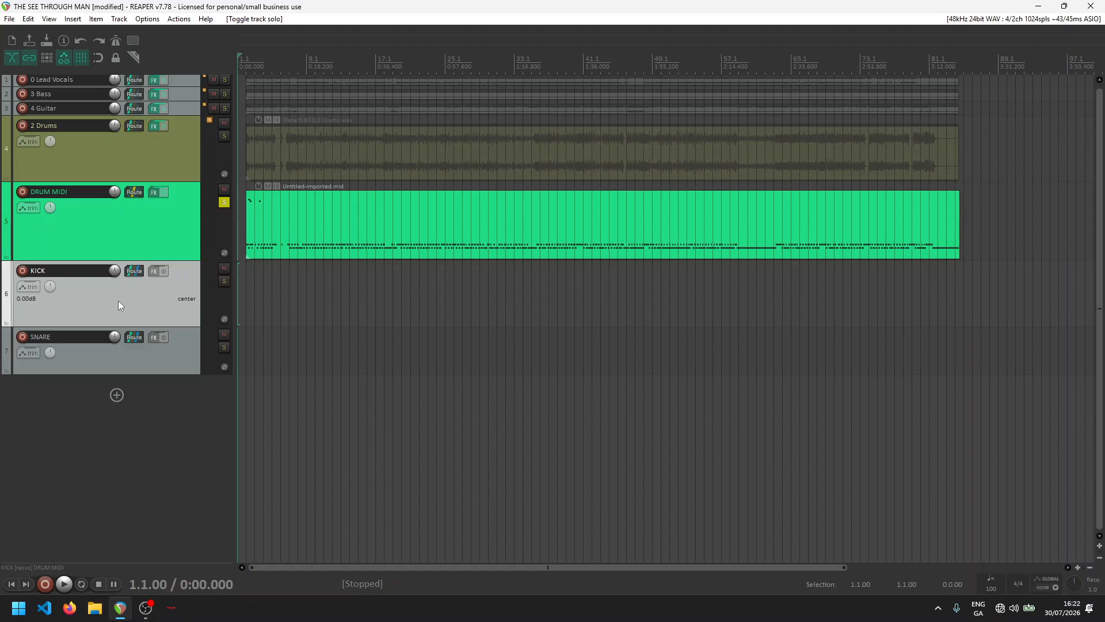
pyautogui.rightClick(119, 305)
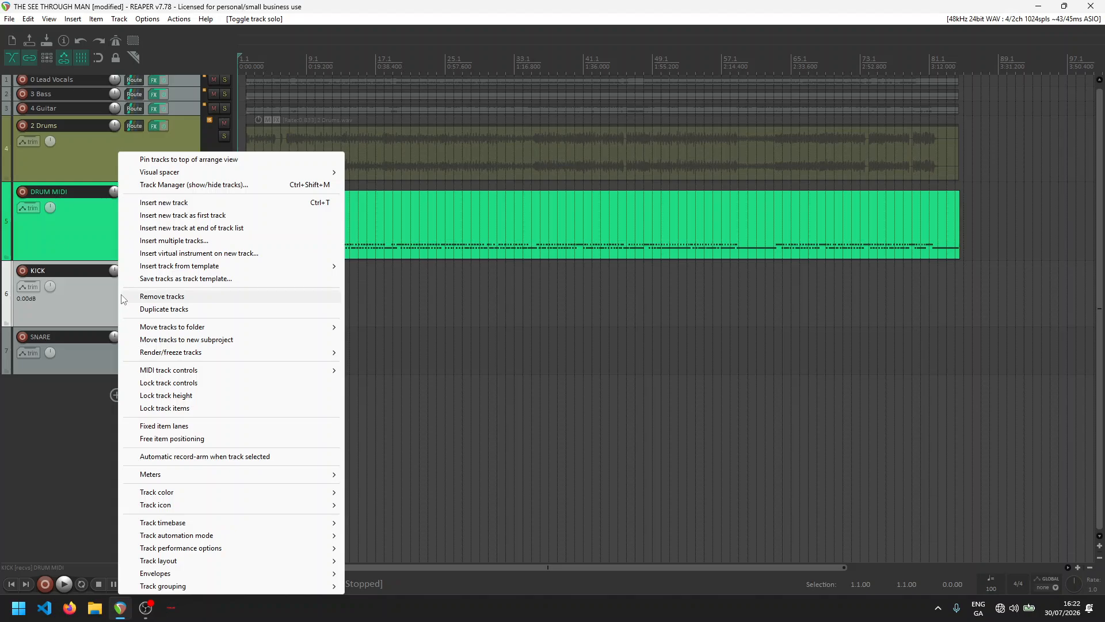
pyautogui.moveTo(197, 351)
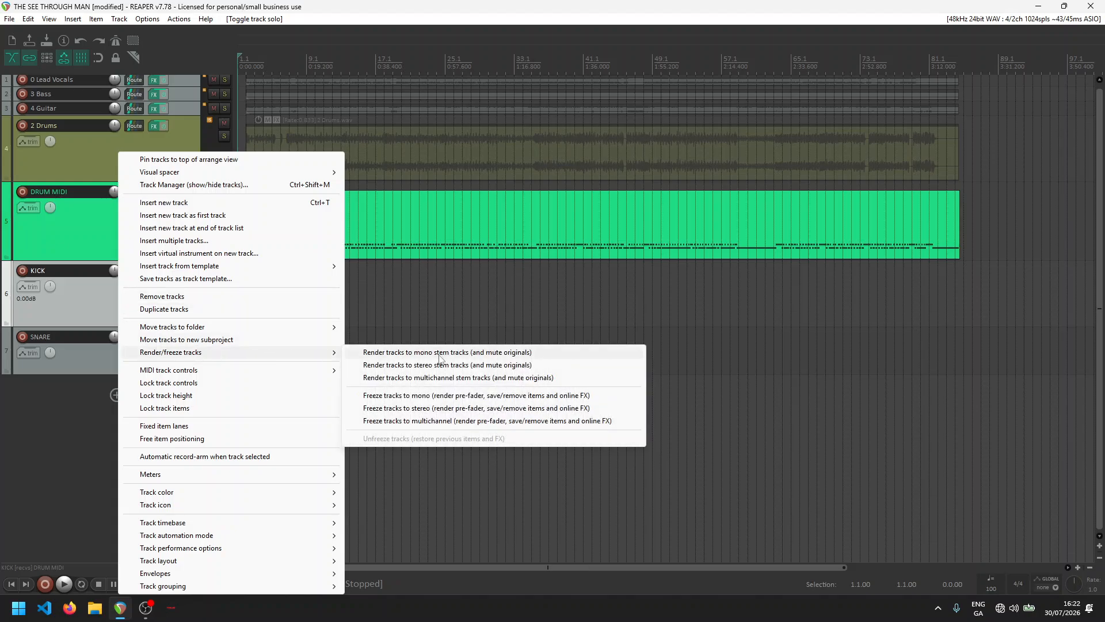
pyautogui.click(440, 353)
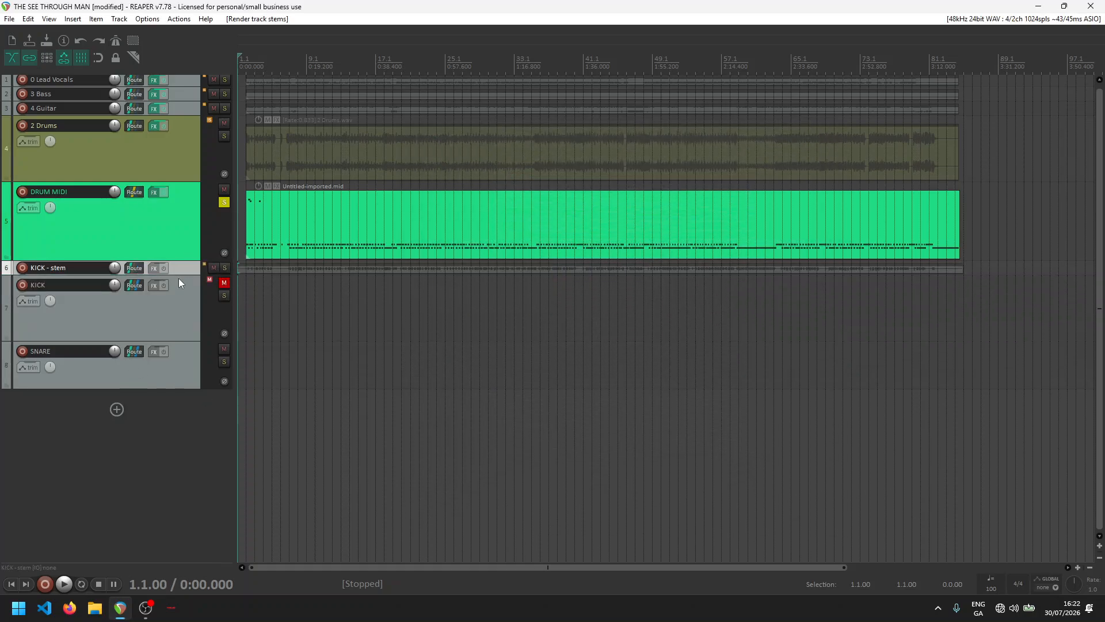
pyautogui.moveTo(180, 275); pyautogui.dragTo(184, 352)
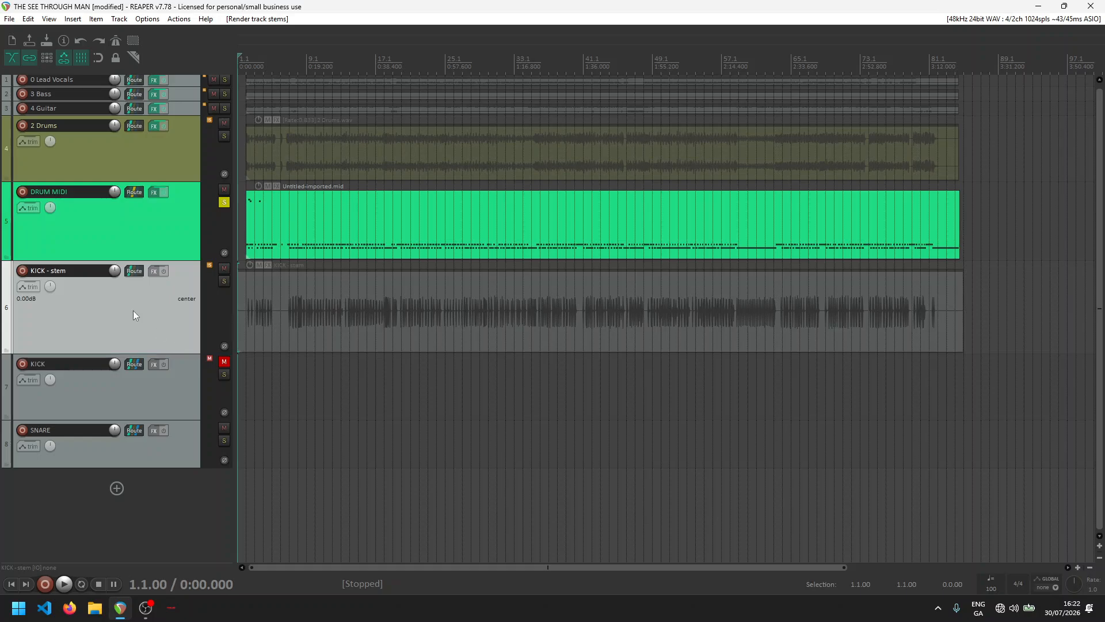
# - Rename the rendered kick stem track as "KICK - R1"
pyautogui.doubleClick(84, 271)
pyautogui.click(84, 269)
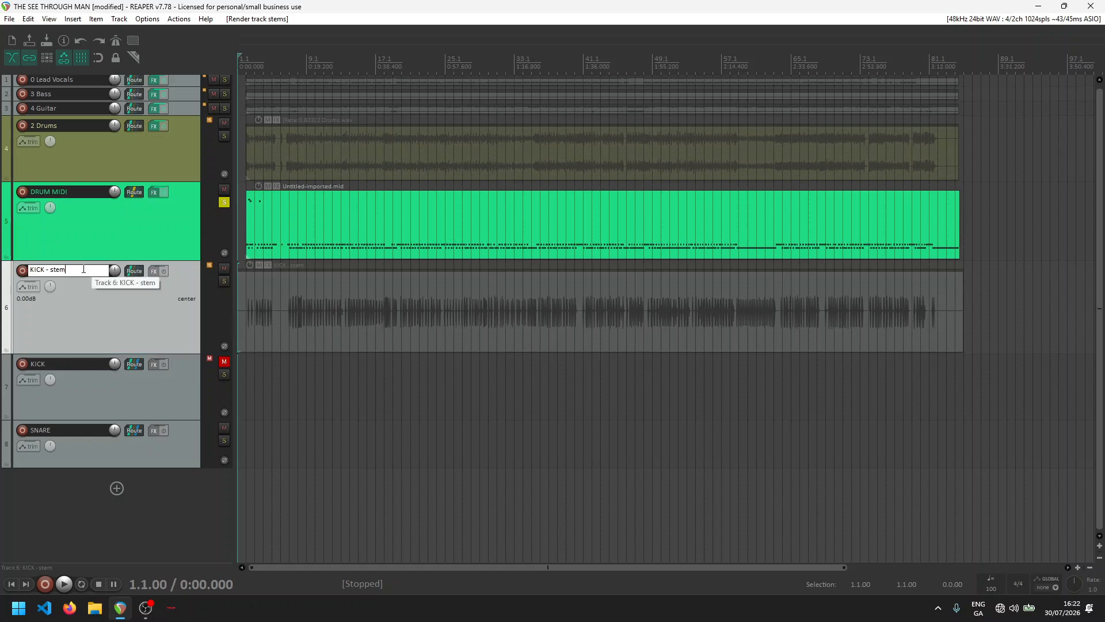
pyautogui.press('BackSpace')
pyautogui.press('BackSpace')
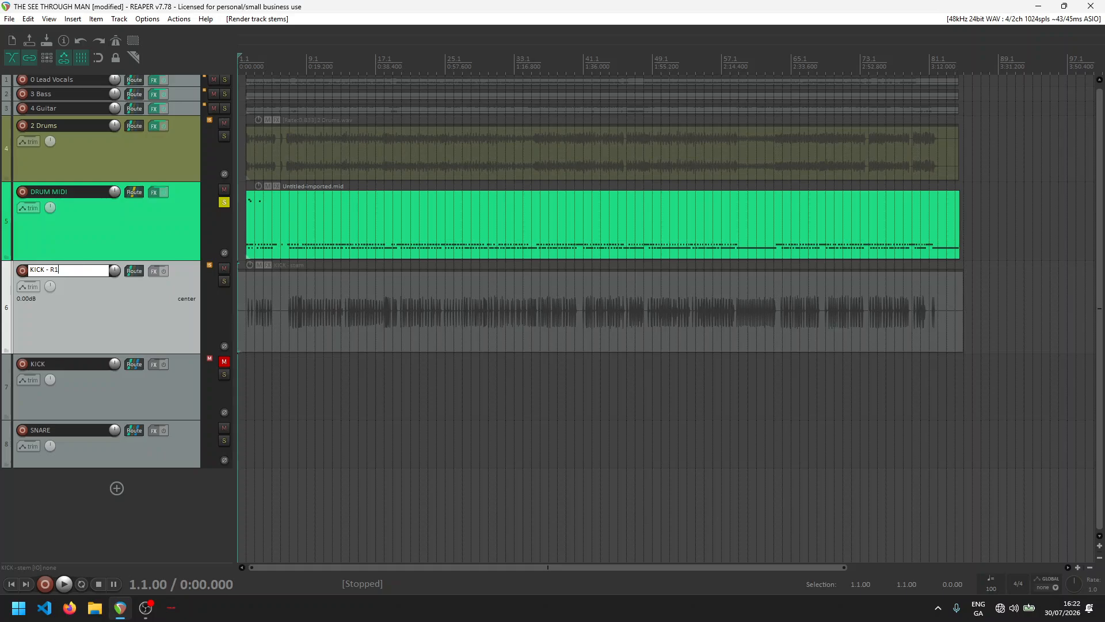
pyautogui.write('R1')
pyautogui.press('Return')
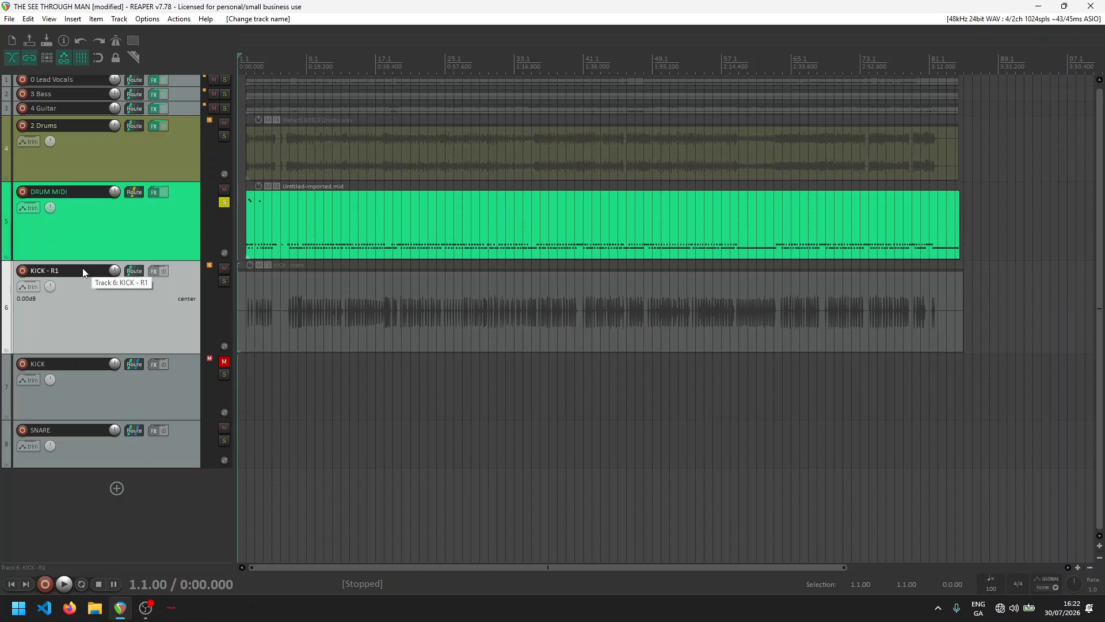
# - Move the original KICK track above KICK - R1, directly below DRUM MIDI
pyautogui.click(154, 391)
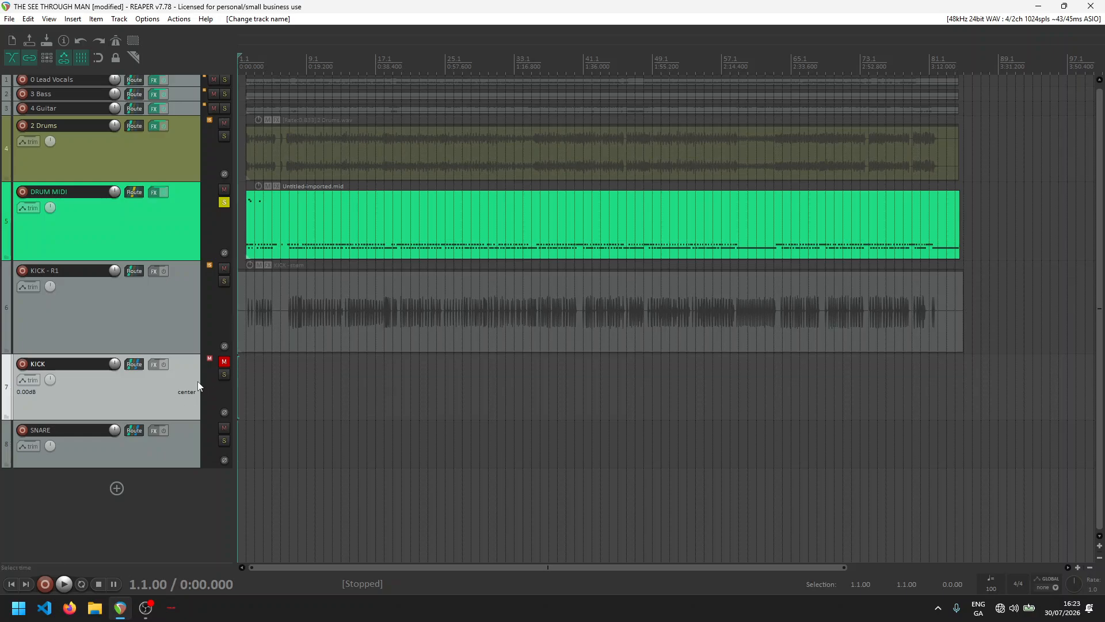
pyautogui.moveTo(138, 391); pyautogui.dragTo(138, 312)
pyautogui.moveTo(147, 266); pyautogui.dragTo(147, 267)
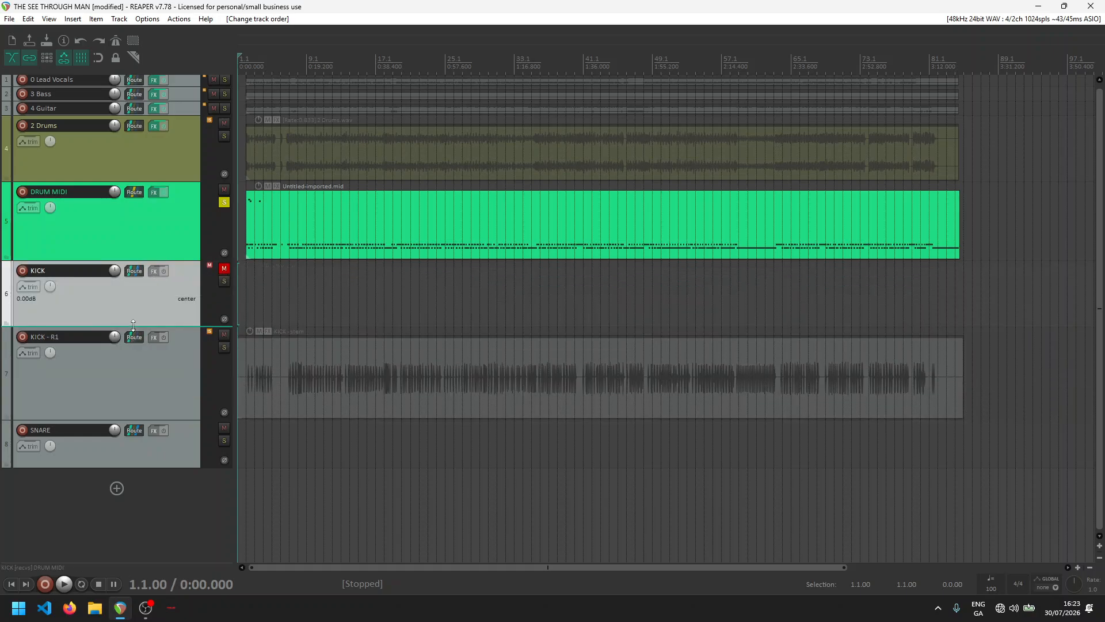
# - Unmute KICK and play the project with it briefly soloed to check its live signal
pyautogui.click(223, 269)
pyautogui.press('space')
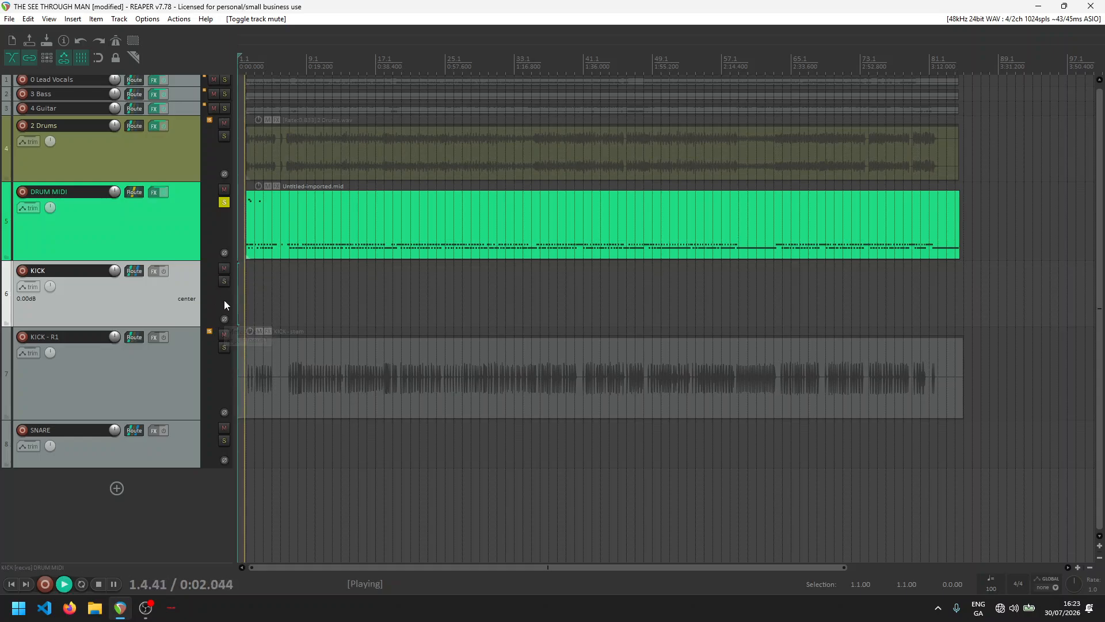
pyautogui.click(224, 281)
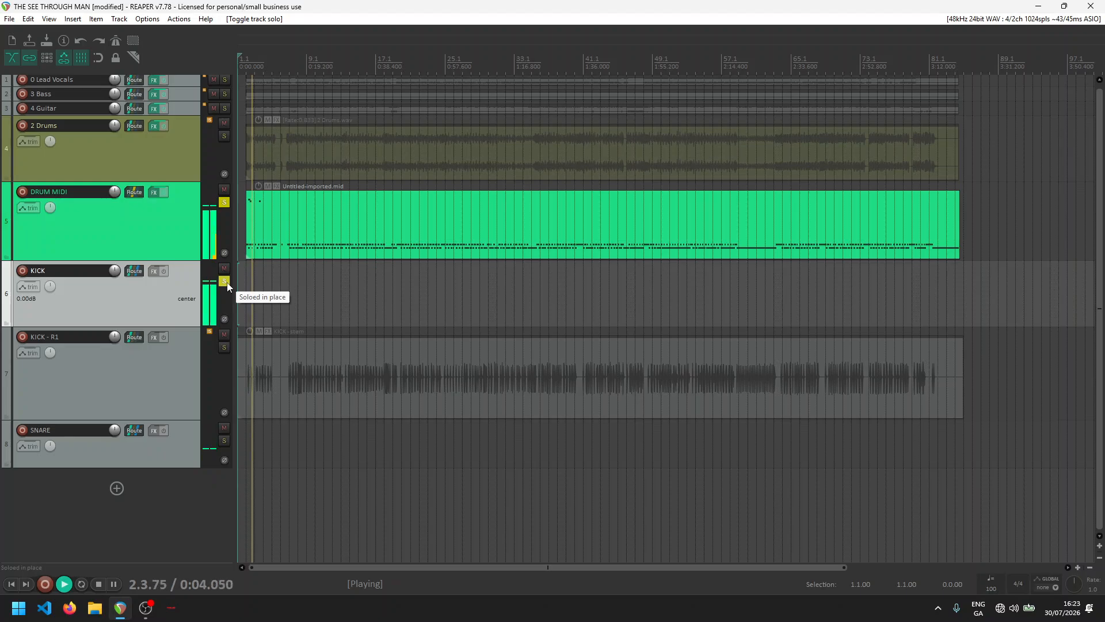
pyautogui.click(224, 281)
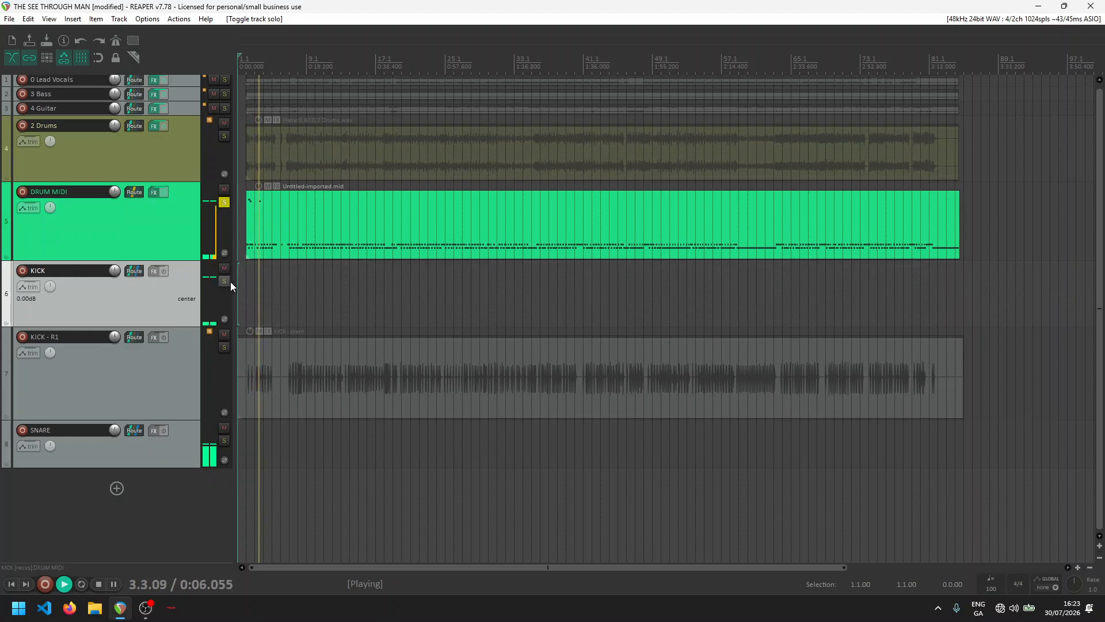
# - Mute the KICK track, reduce its height and stop playback
pyautogui.click(224, 268)
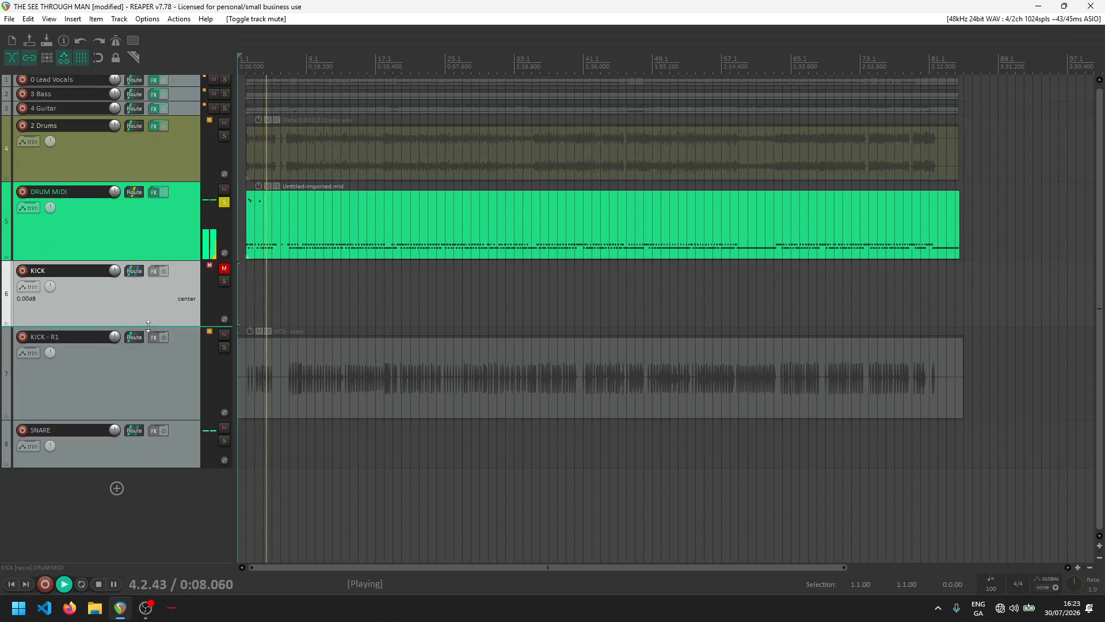
pyautogui.moveTo(147, 327); pyautogui.dragTo(149, 297)
pyautogui.press('space')
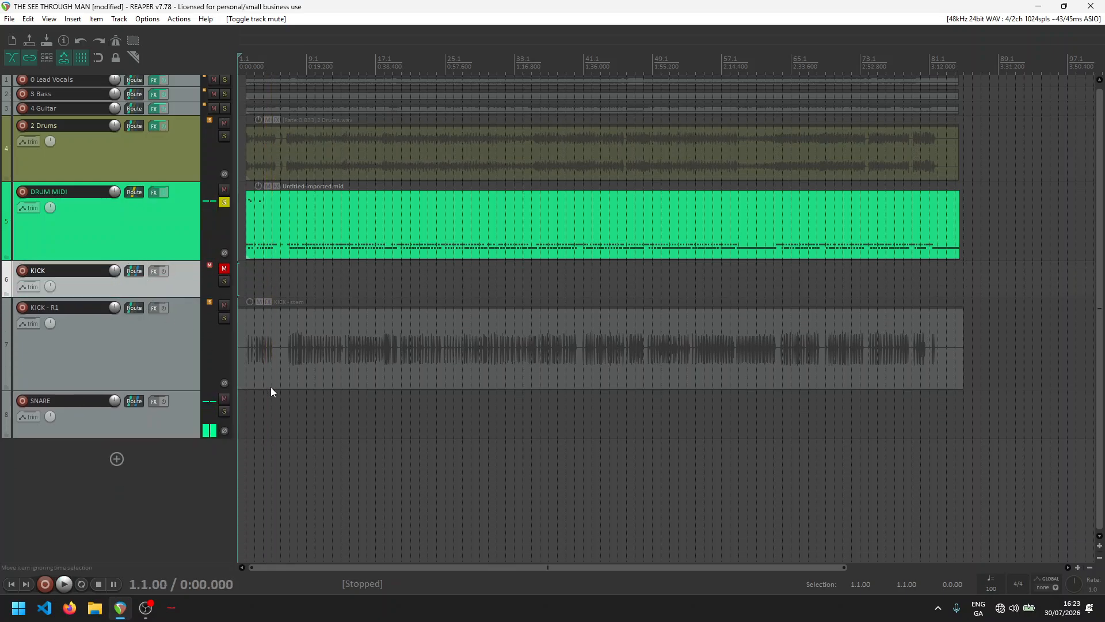
# - Mute SNARE and solo KICK - R1 during playback to listen to the rendered kick audio
pyautogui.press('space')
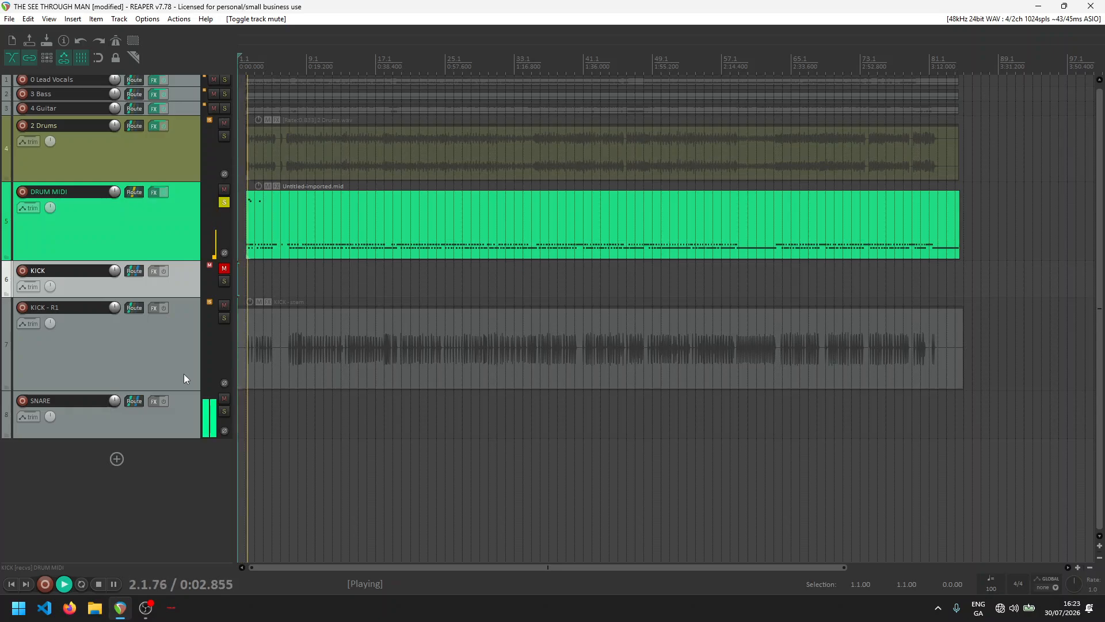
pyautogui.click(224, 398)
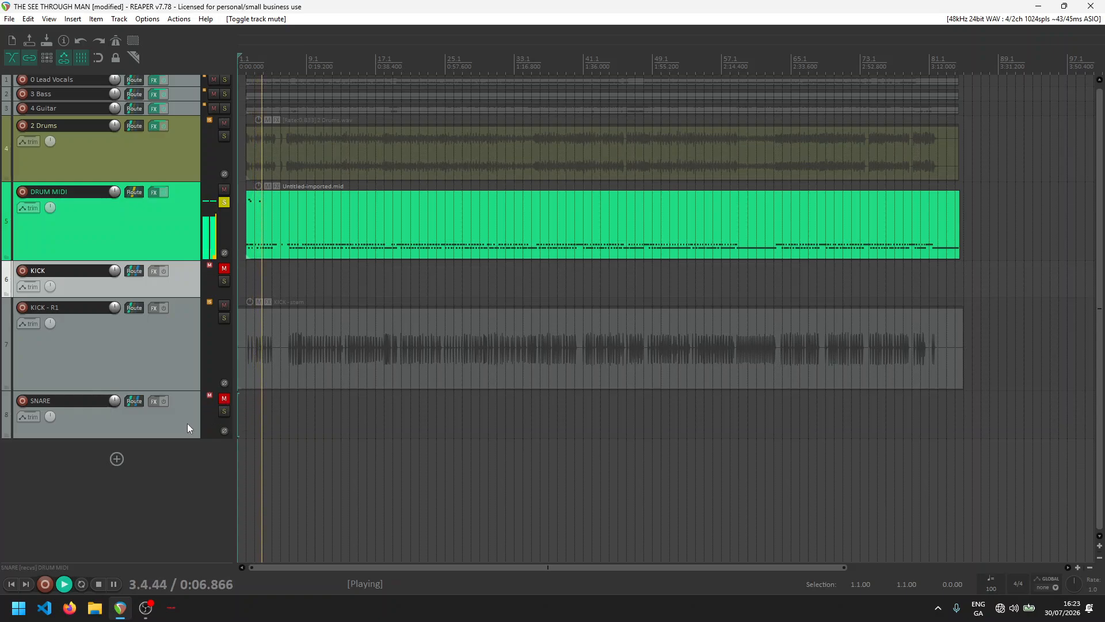
pyautogui.click(224, 319)
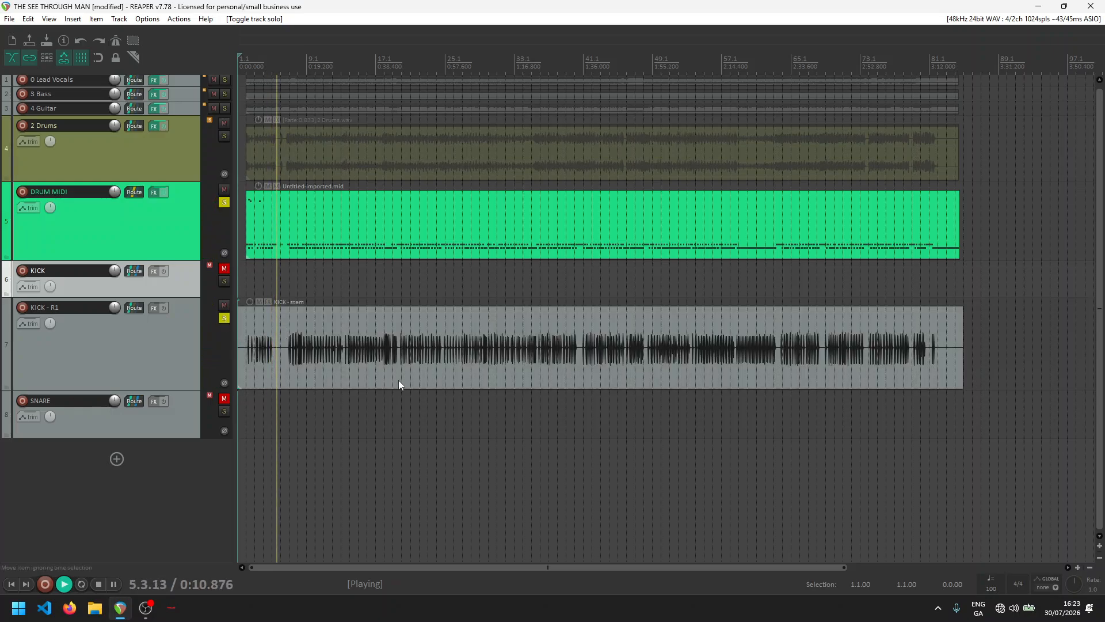
pyautogui.scroll(2, 380, 371)
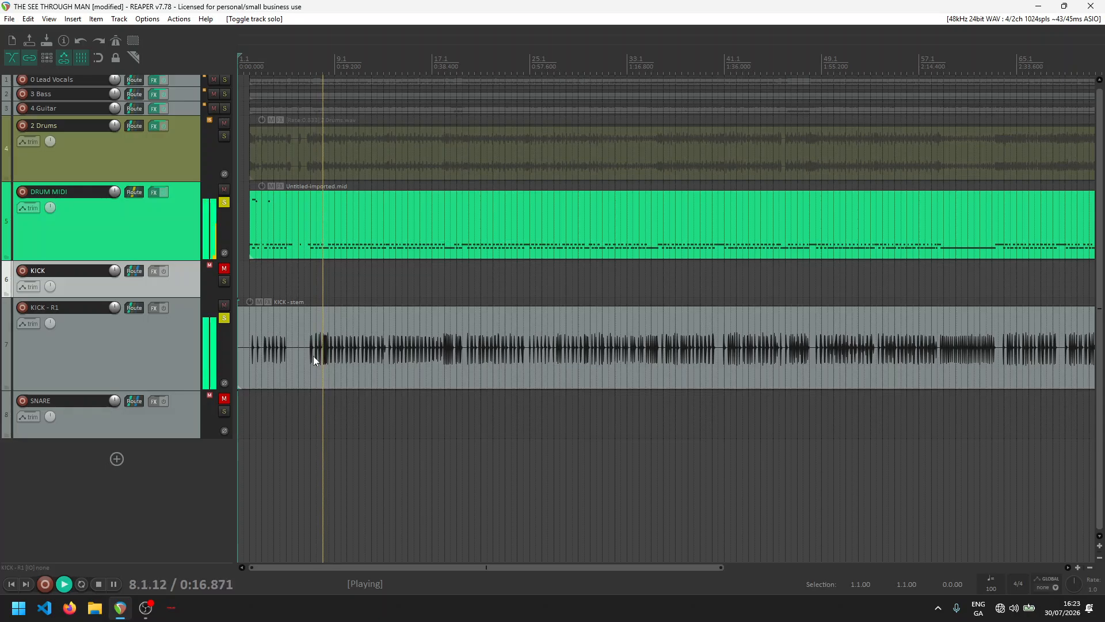
pyautogui.press('space')
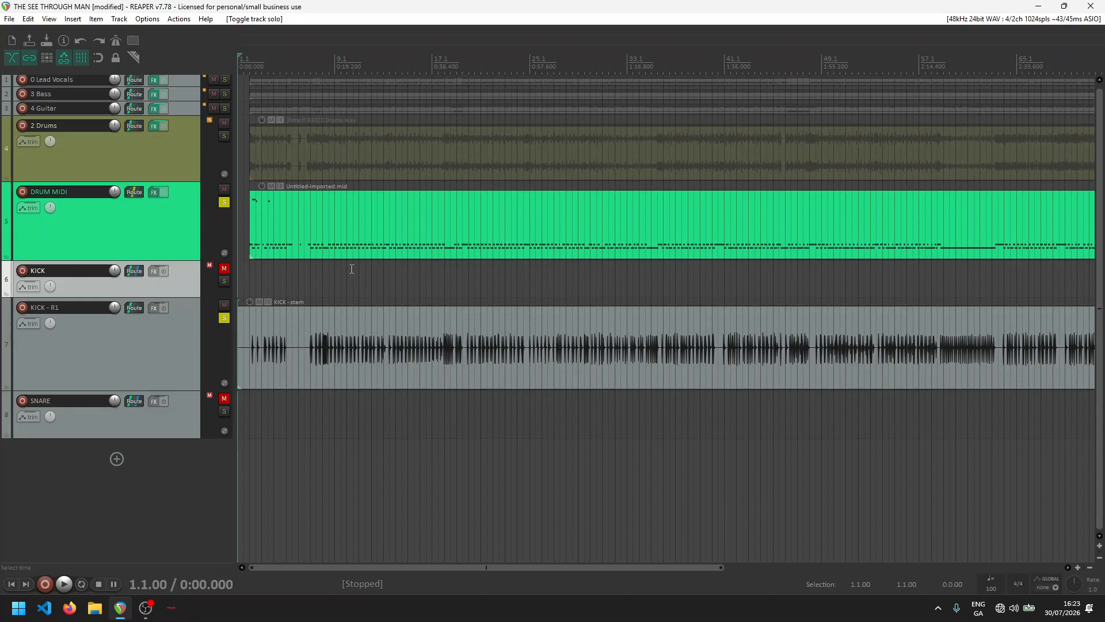
# - Select the KICK - R1 track and its rendered kick stem item
pyautogui.scroll(-2, 306, 233)
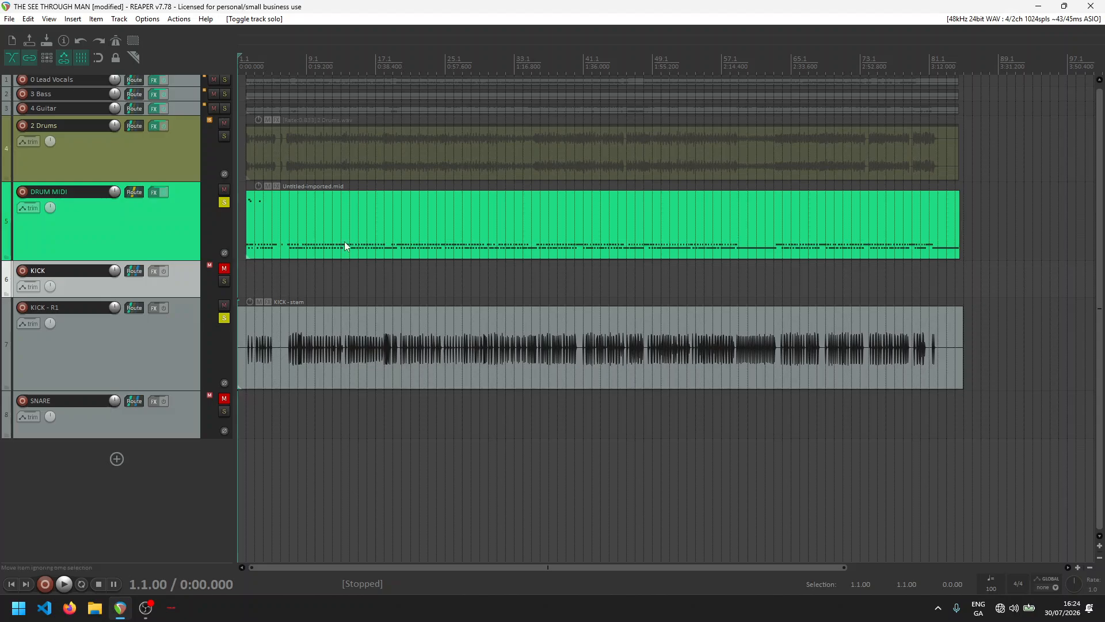
pyautogui.click(147, 354)
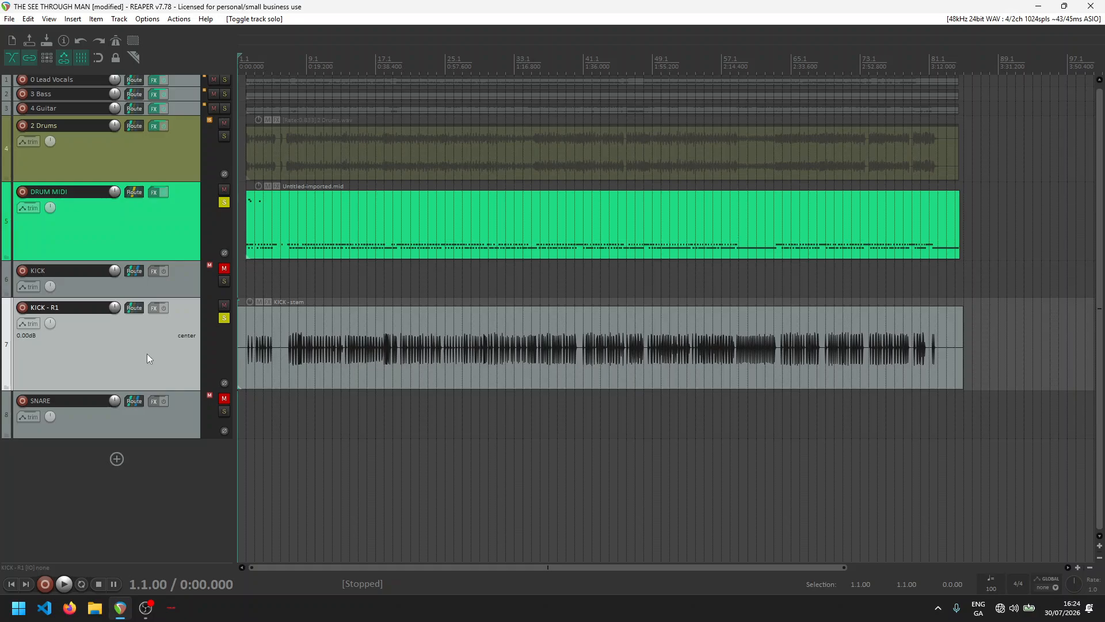
pyautogui.scroll(2, 357, 375)
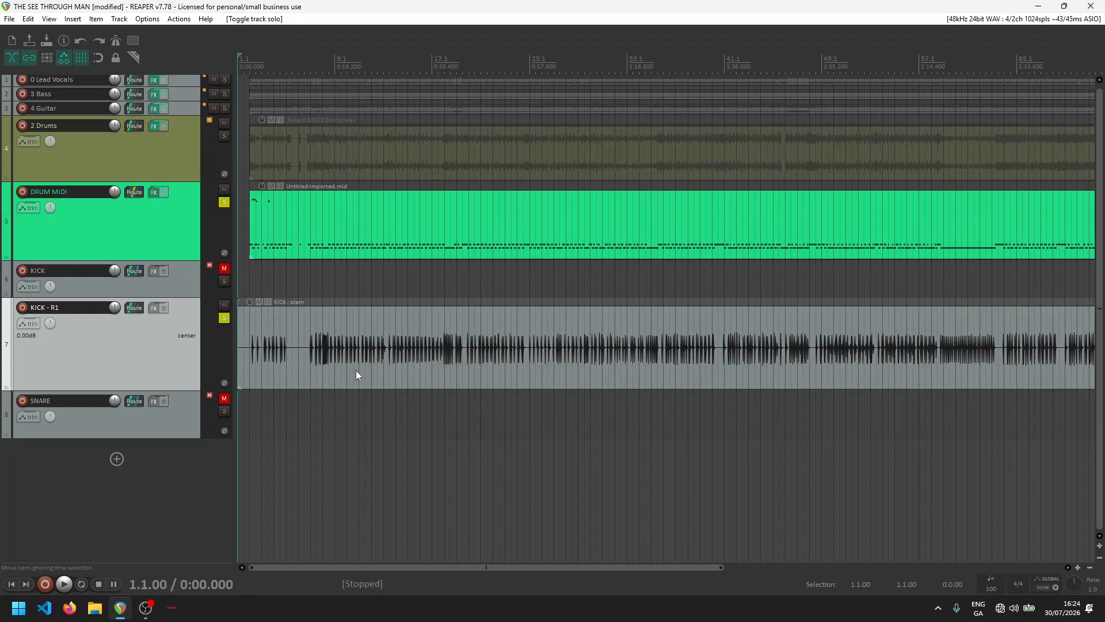
pyautogui.moveTo(342, 289); pyautogui.dragTo(355, 436)
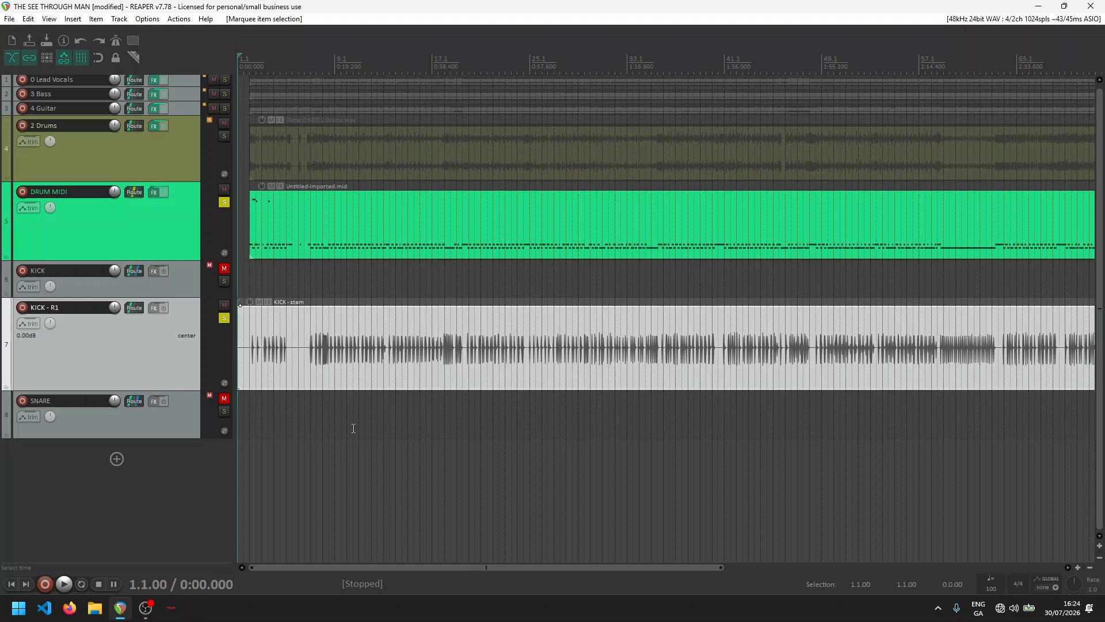
pyautogui.rightClick(271, 323)
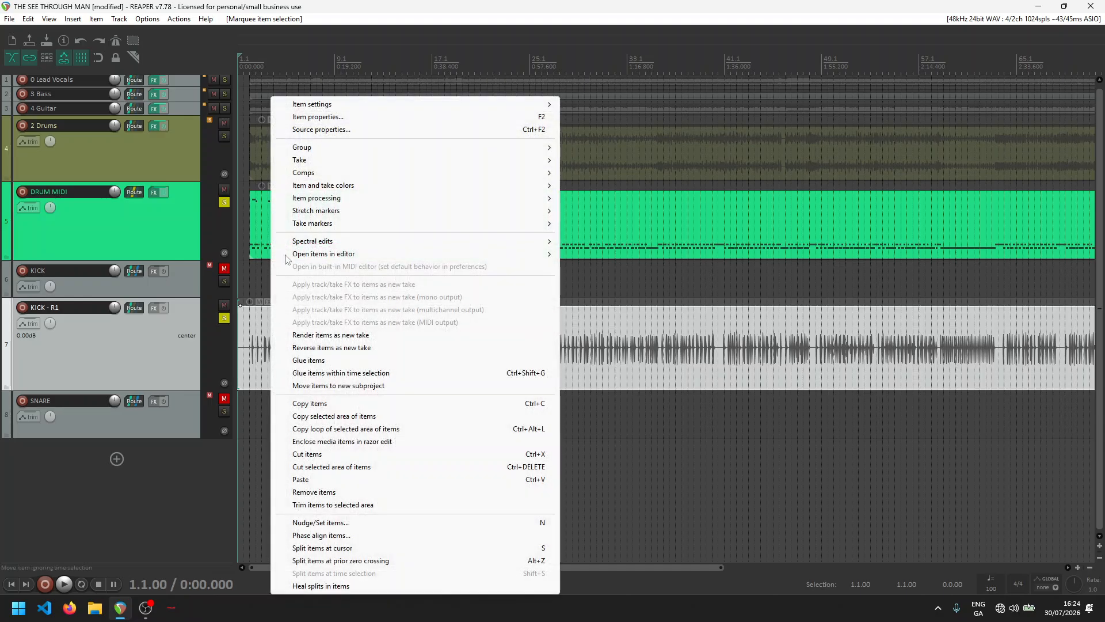
pyautogui.moveTo(341, 105)
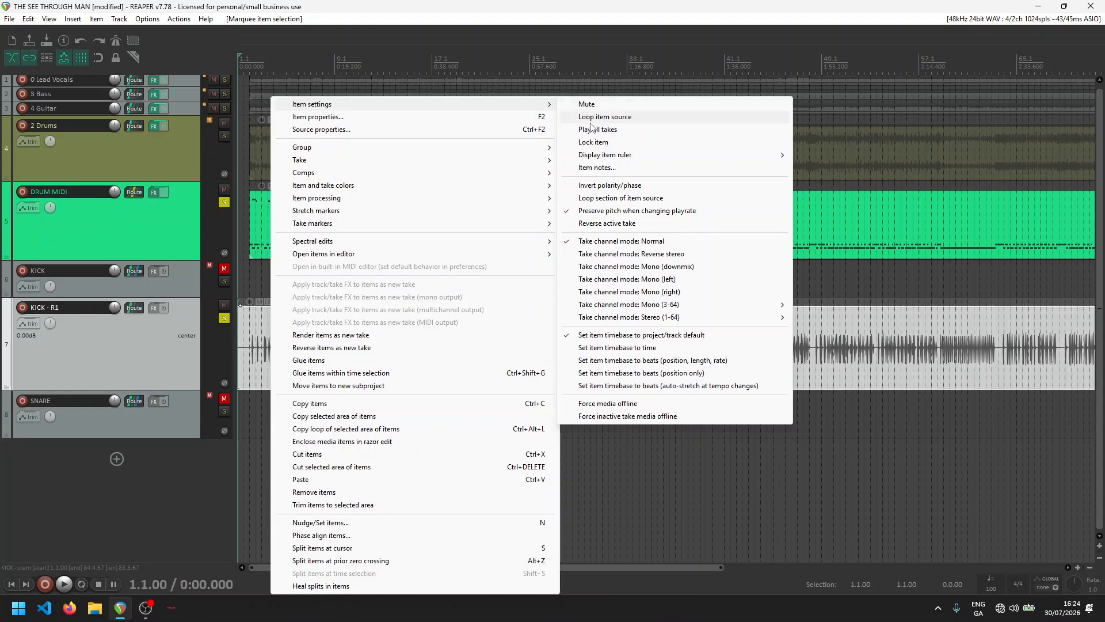
pyautogui.click(278, 21)
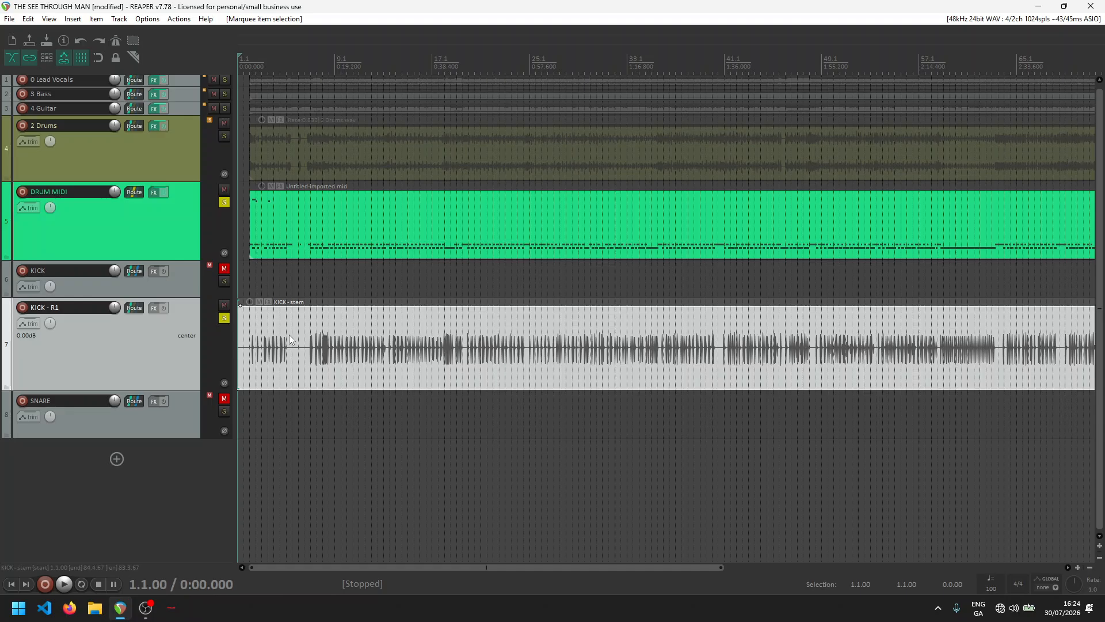
# - Open Dynamic split for the selected kick stem item and bring up its transient sensitivity settings
pyautogui.press('d')
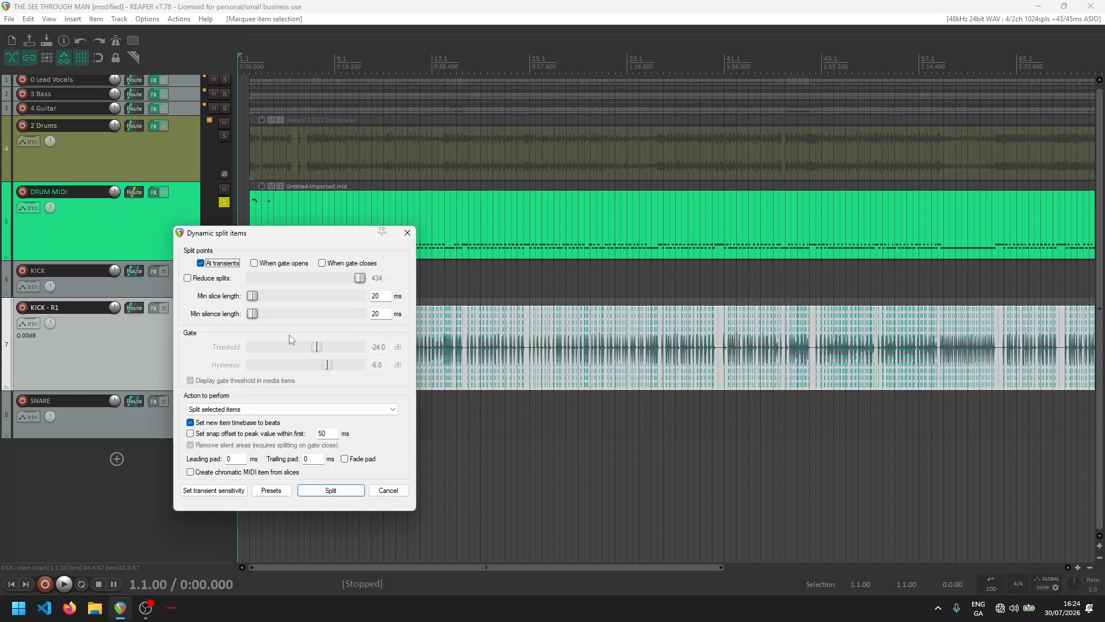
pyautogui.moveTo(267, 240); pyautogui.dragTo(376, 201)
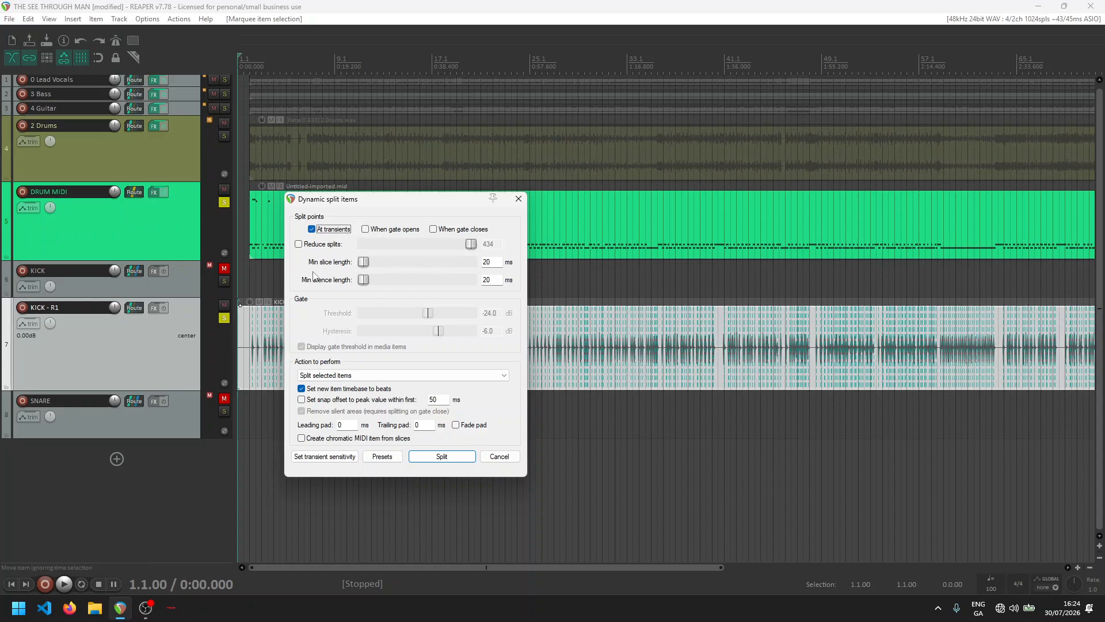
pyautogui.click(325, 456)
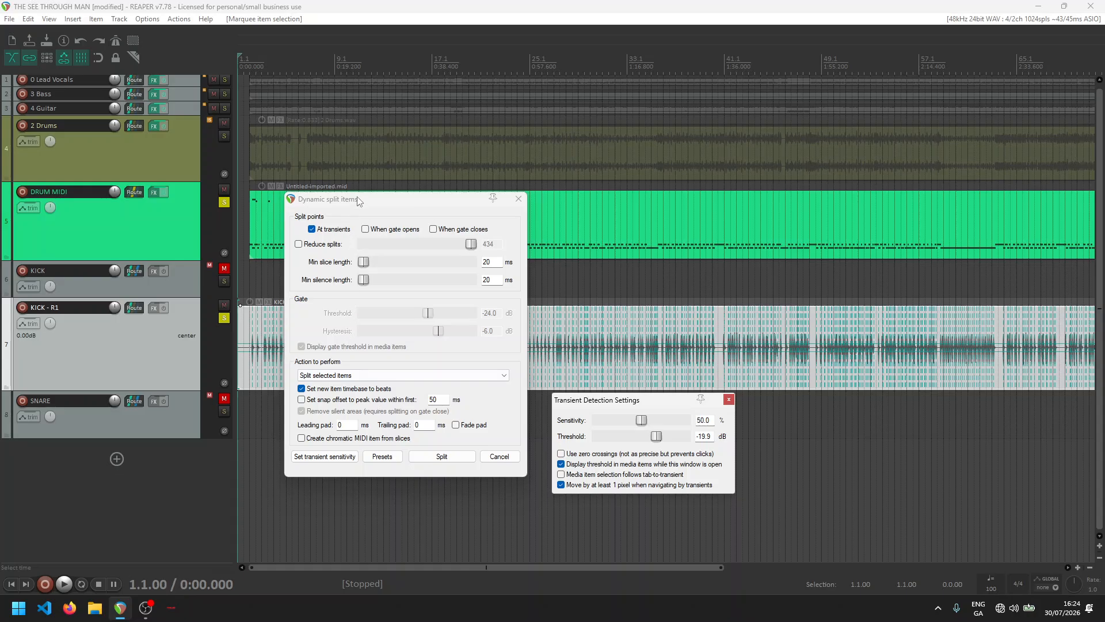
# - Arrange the Dynamic split and Transient Detection Settings windows clear of the kick waveform and make the KICK - R1 track taller
pyautogui.moveTo(357, 200); pyautogui.dragTo(69, 247)
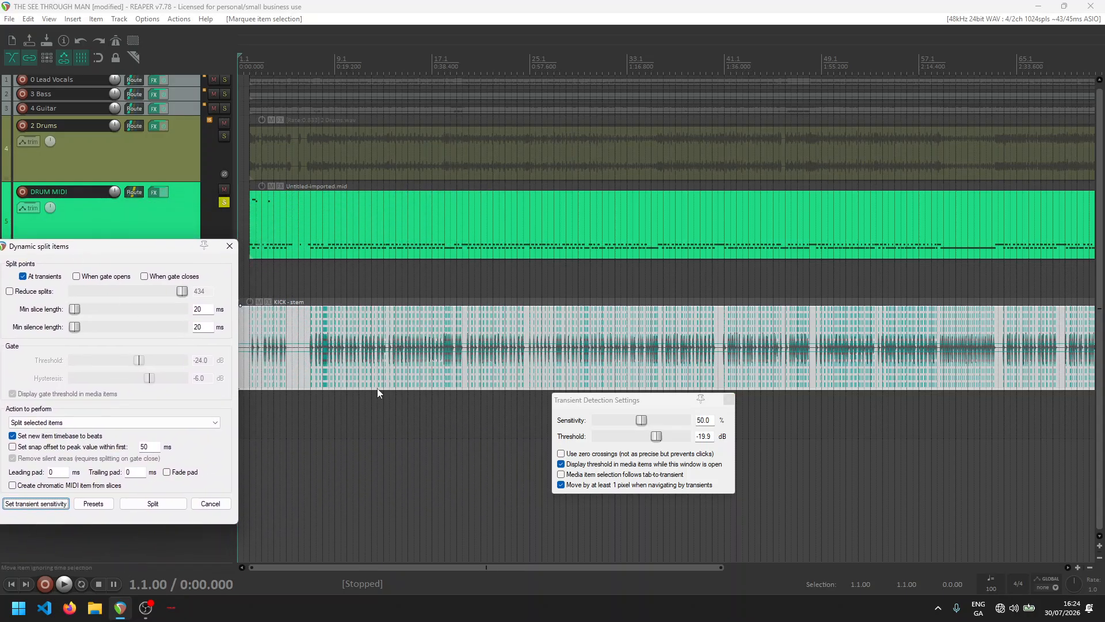
pyautogui.scroll(6, 378, 393)
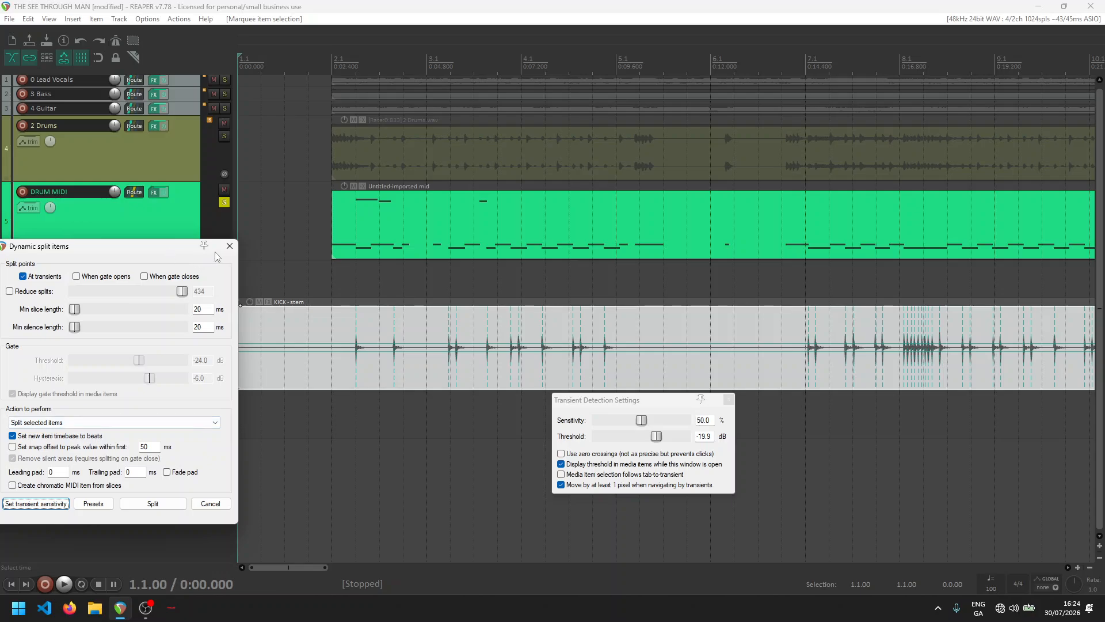
pyautogui.moveTo(144, 249); pyautogui.dragTo(239, 15)
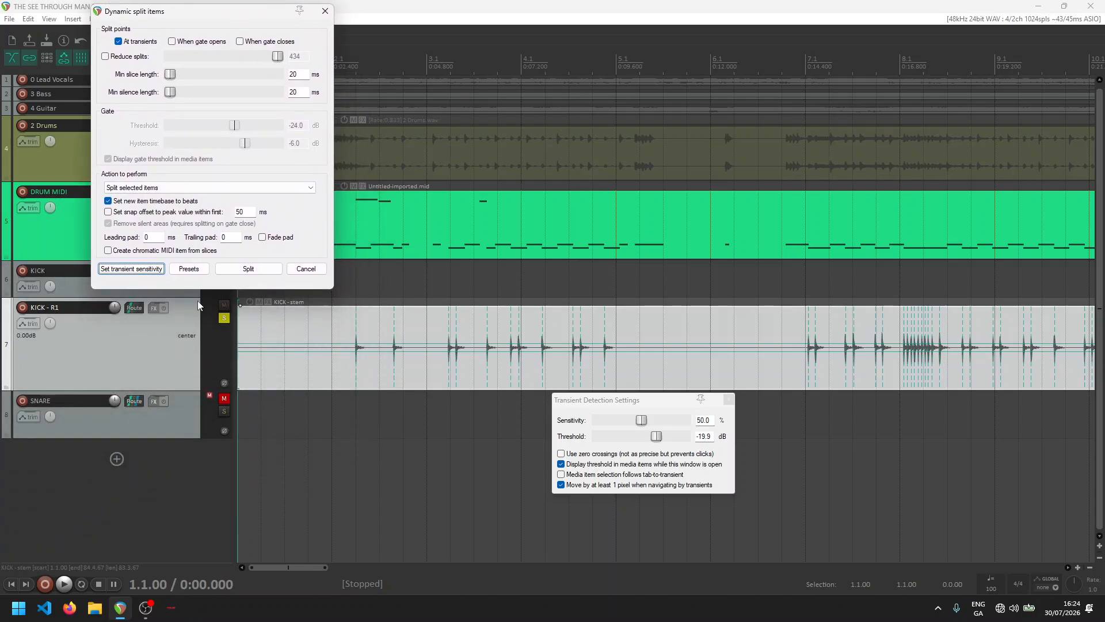
pyautogui.moveTo(173, 391); pyautogui.dragTo(172, 481)
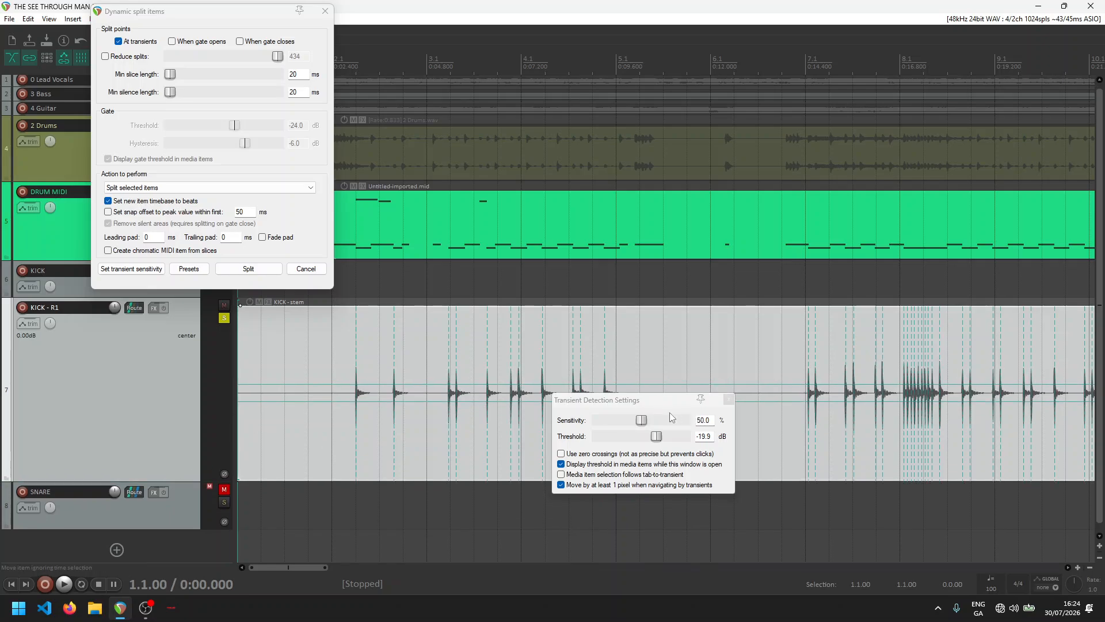
pyautogui.moveTo(655, 405); pyautogui.dragTo(773, 457)
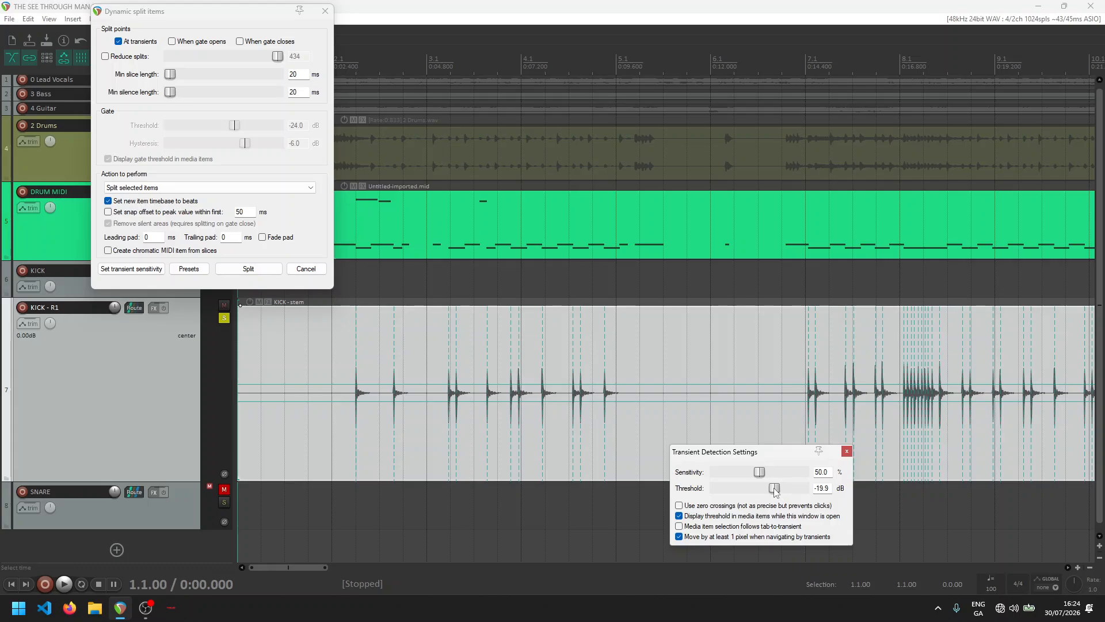
# - Set the transient detection threshold to -25.5 dB, checking the split markers along the whole kick stem
pyautogui.moveTo(775, 488)
pyautogui.mouseDown()
pyautogui.moveTo(799, 487)
pyautogui.moveTo(784, 478)
pyautogui.mouseUp()
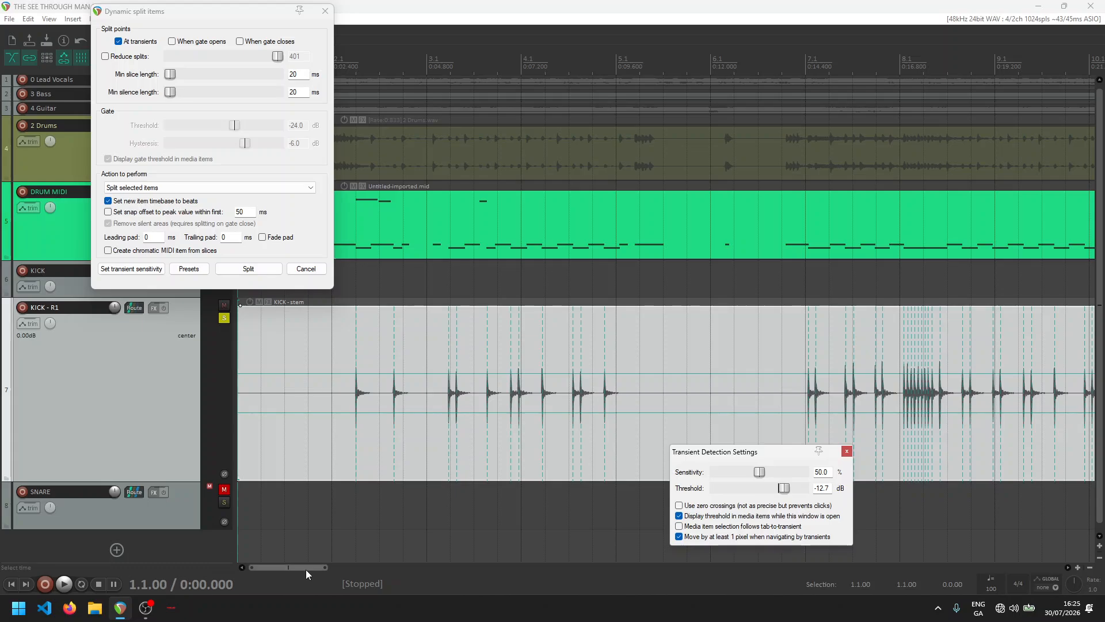
pyautogui.moveTo(306, 569); pyautogui.dragTo(404, 583)
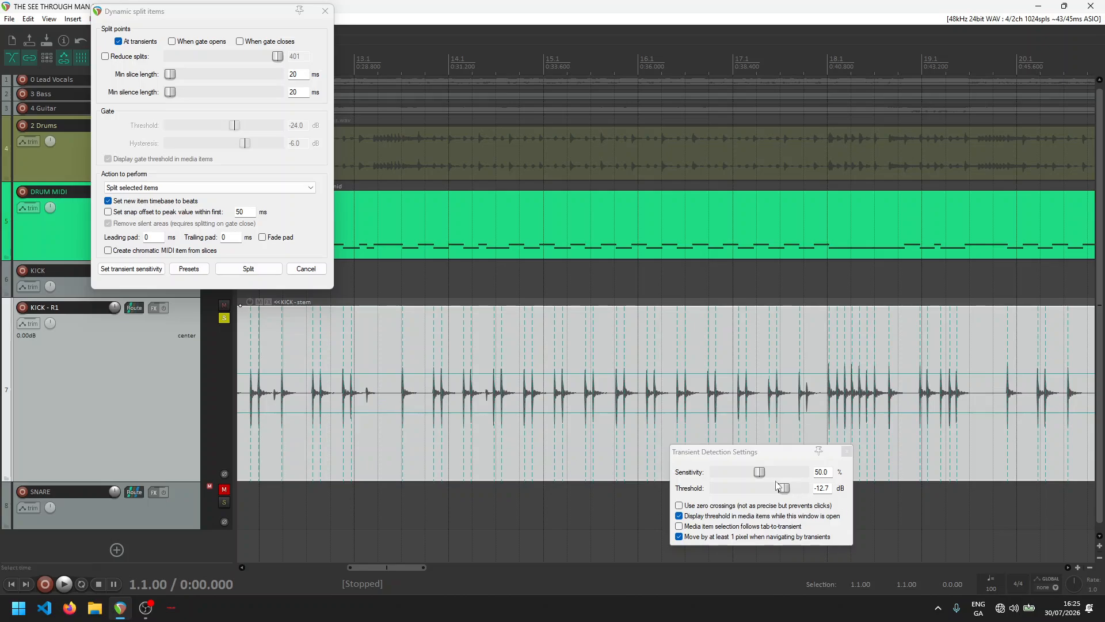
pyautogui.moveTo(780, 487); pyautogui.dragTo(766, 493)
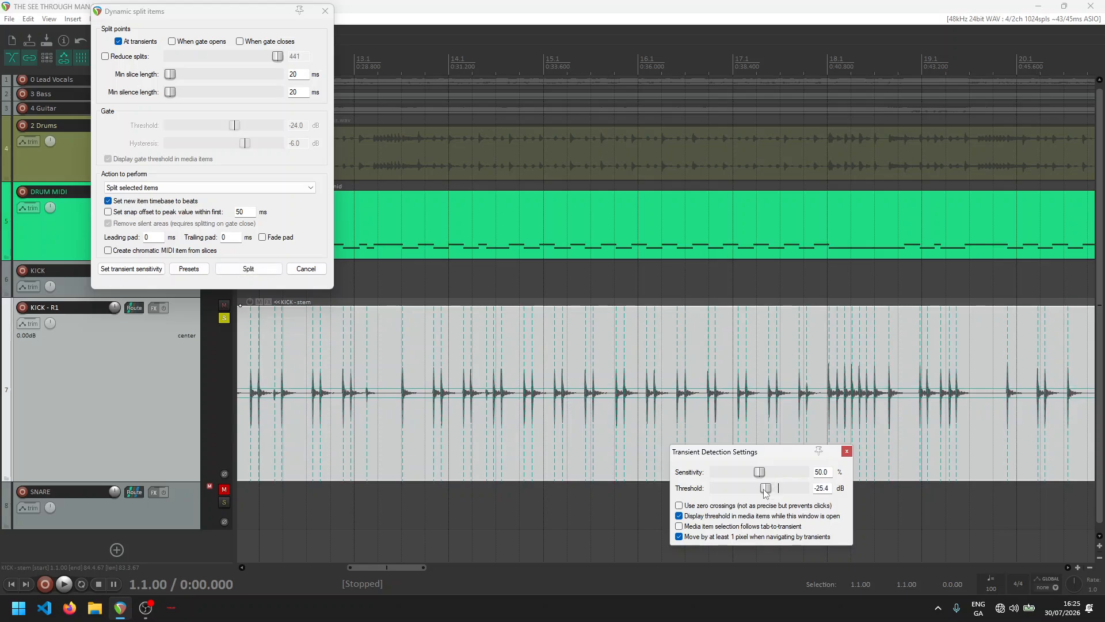
pyautogui.moveTo(765, 494)
pyautogui.mouseDown()
pyautogui.moveTo(778, 494)
pyautogui.moveTo(769, 495)
pyautogui.mouseUp()
pyautogui.moveTo(395, 569); pyautogui.dragTo(783, 588)
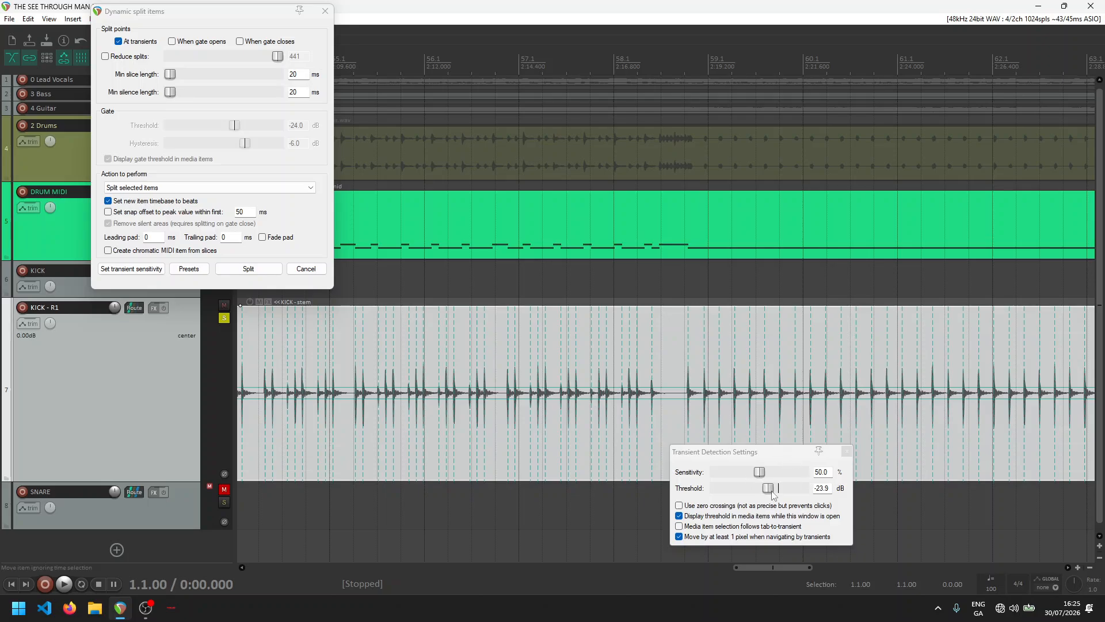
pyautogui.moveTo(772, 493); pyautogui.dragTo(770, 494)
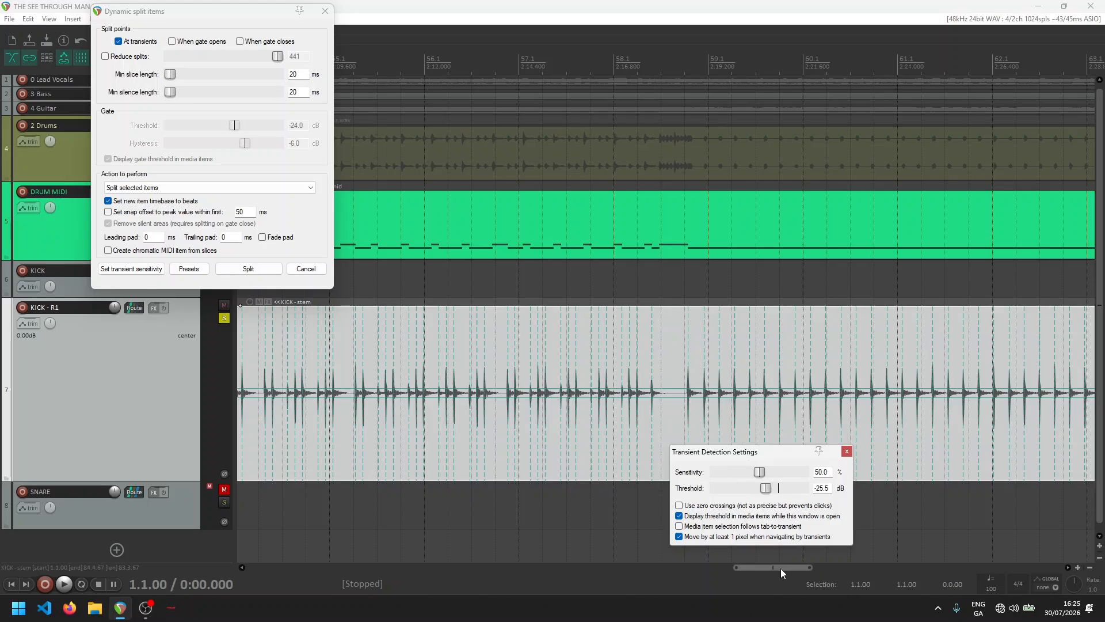
pyautogui.moveTo(780, 568); pyautogui.dragTo(291, 543)
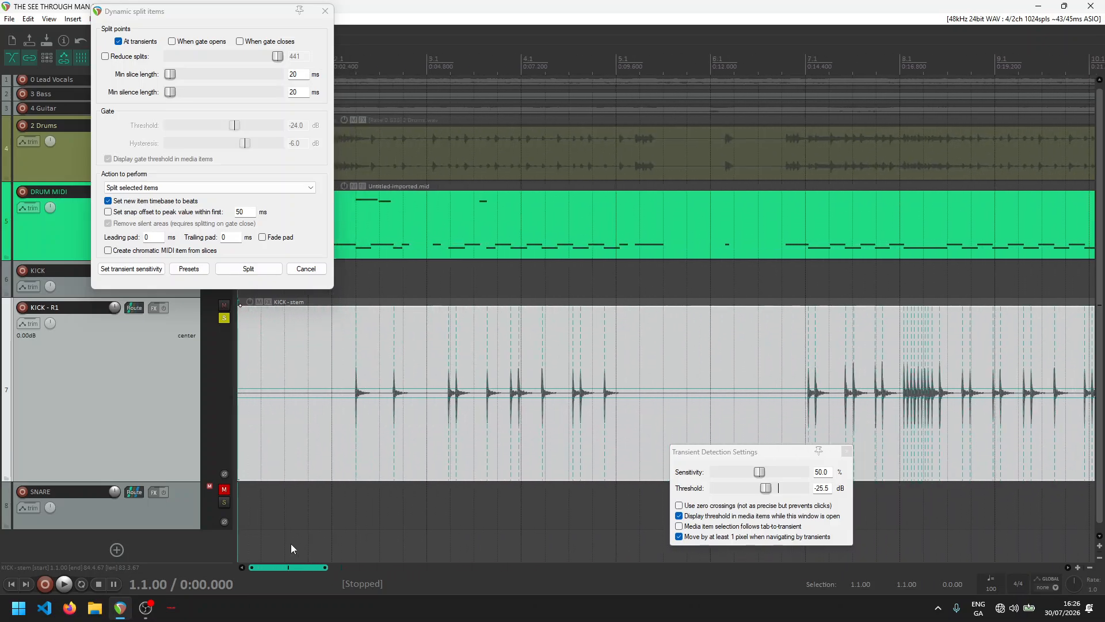
# - Split the kick stem at its transients and delete the silent slice before the first hit, dismissing the Transient Detection Settings
pyautogui.click(255, 271)
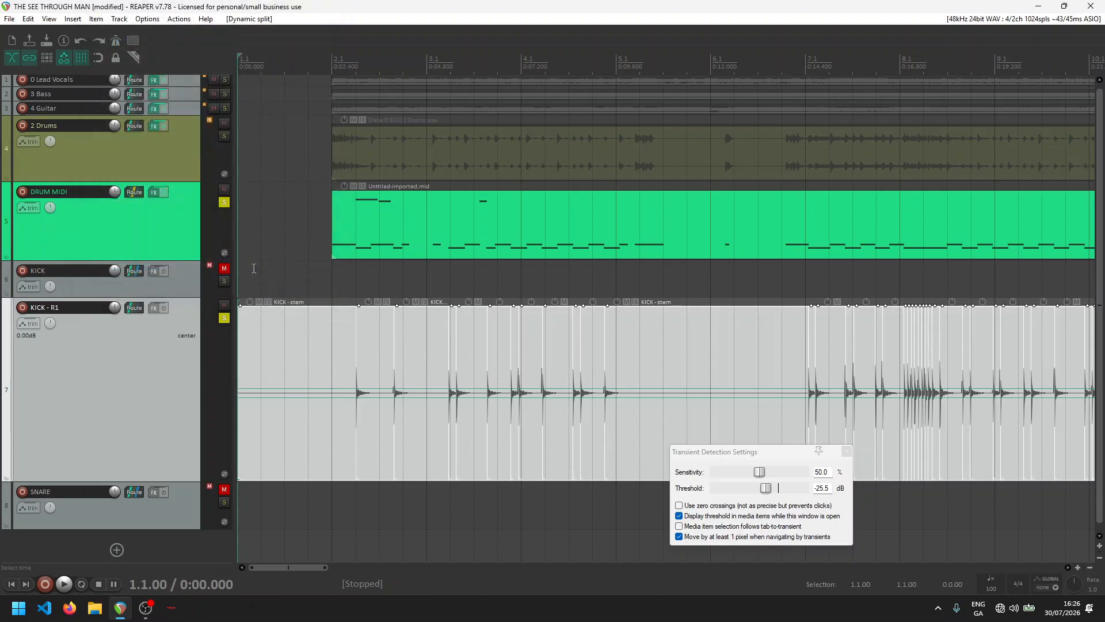
pyautogui.moveTo(260, 275); pyautogui.dragTo(258, 495)
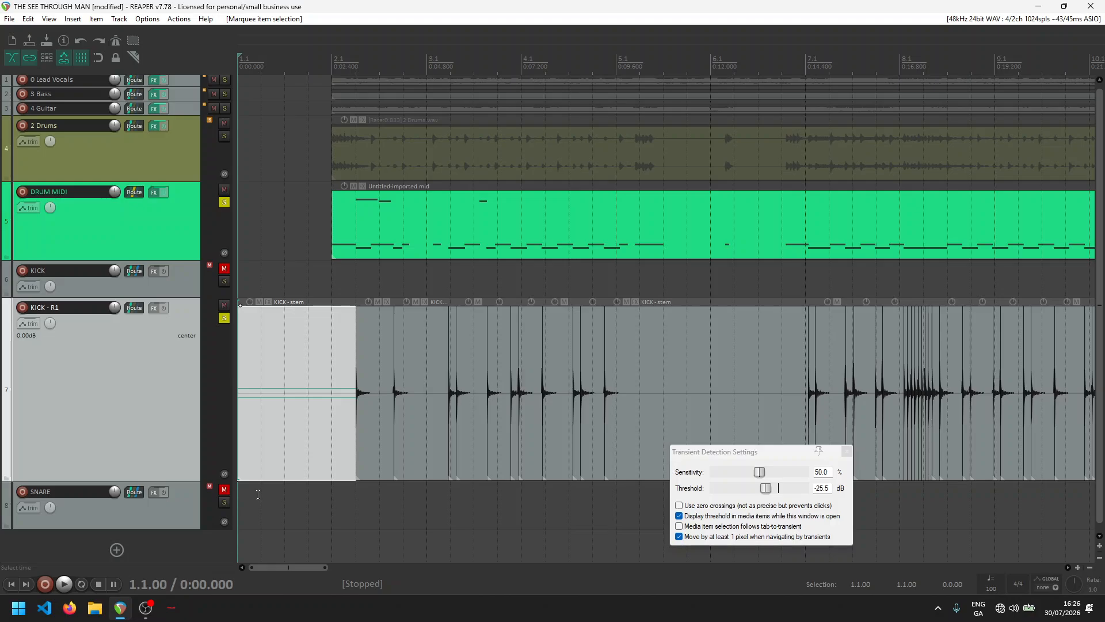
pyautogui.press('Delete')
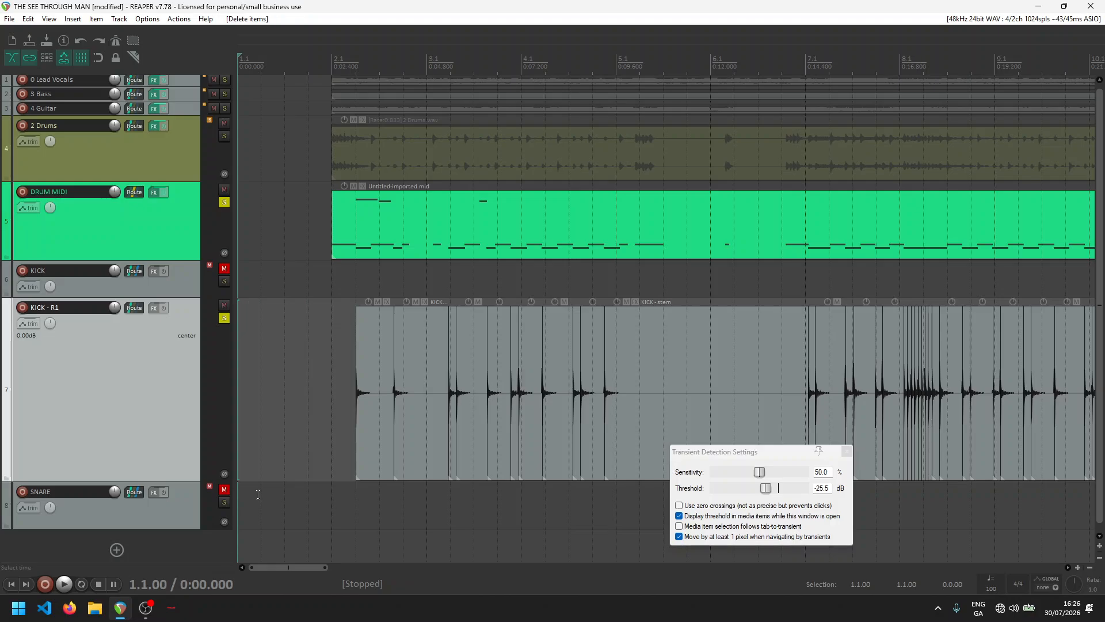
pyautogui.click(847, 451)
# - Select all the kick slices along the KICK - R1 track
pyautogui.scroll(-3, 589, 399)
pyautogui.scroll(-3, 589, 399)
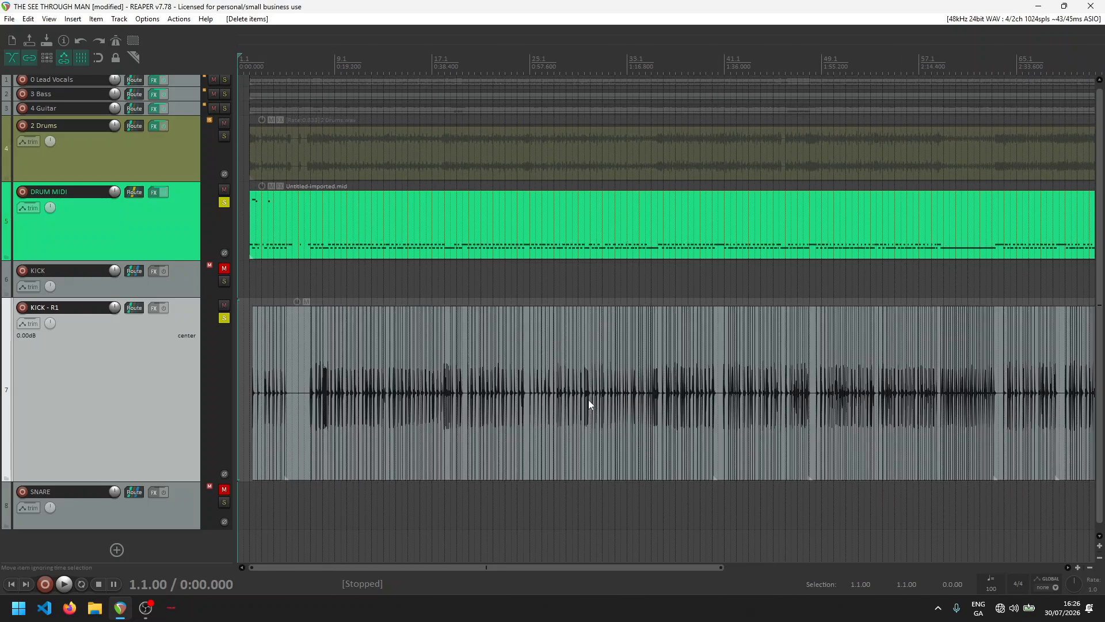
pyautogui.scroll(-3, 588, 399)
pyautogui.moveTo(747, 368); pyautogui.dragTo(130, 396)
pyautogui.scroll(4, 721, 398)
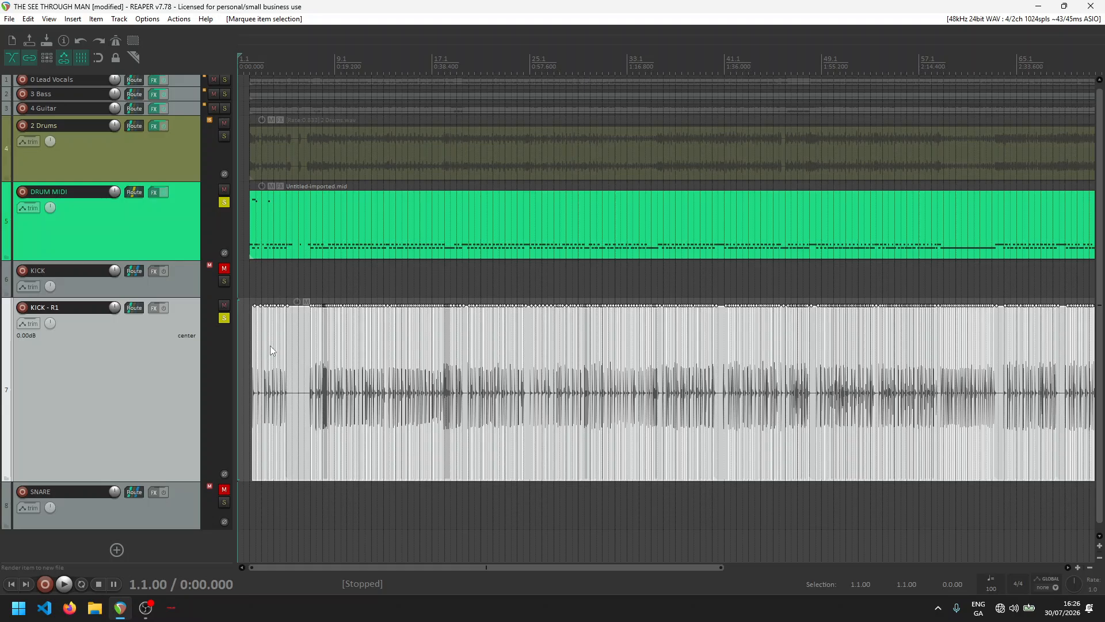
# - Replace the media source of all selected kick slices with KICK - Dry-01.wav from the SSD5 WAV Samples folder using Media Explorer
pyautogui.hotkey('ctrl', 'alt', 'x')
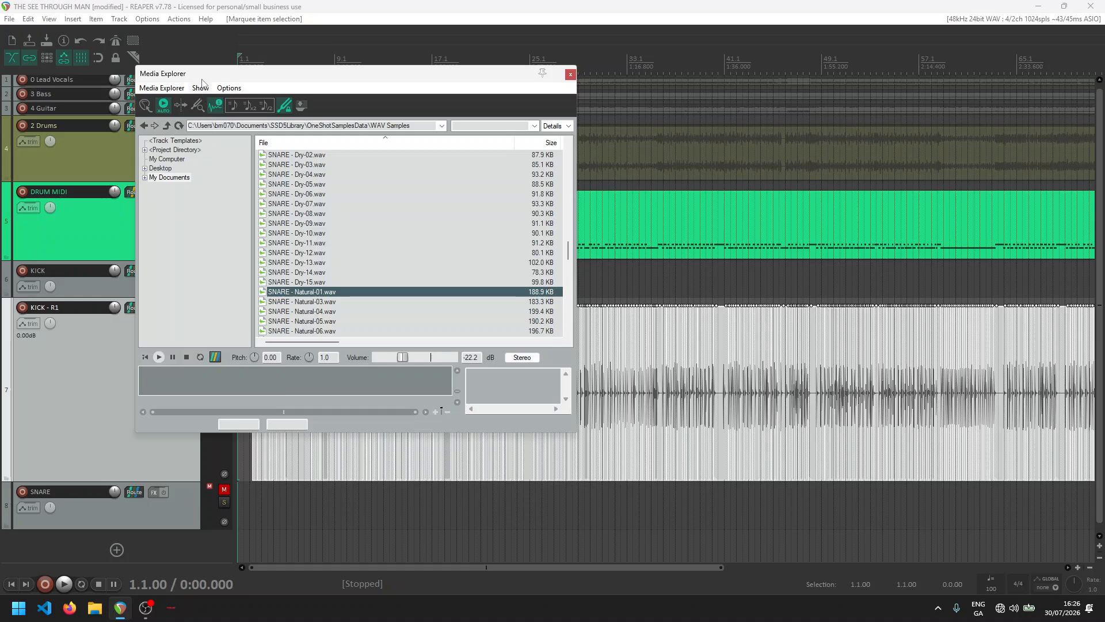
pyautogui.moveTo(206, 76); pyautogui.dragTo(249, 84)
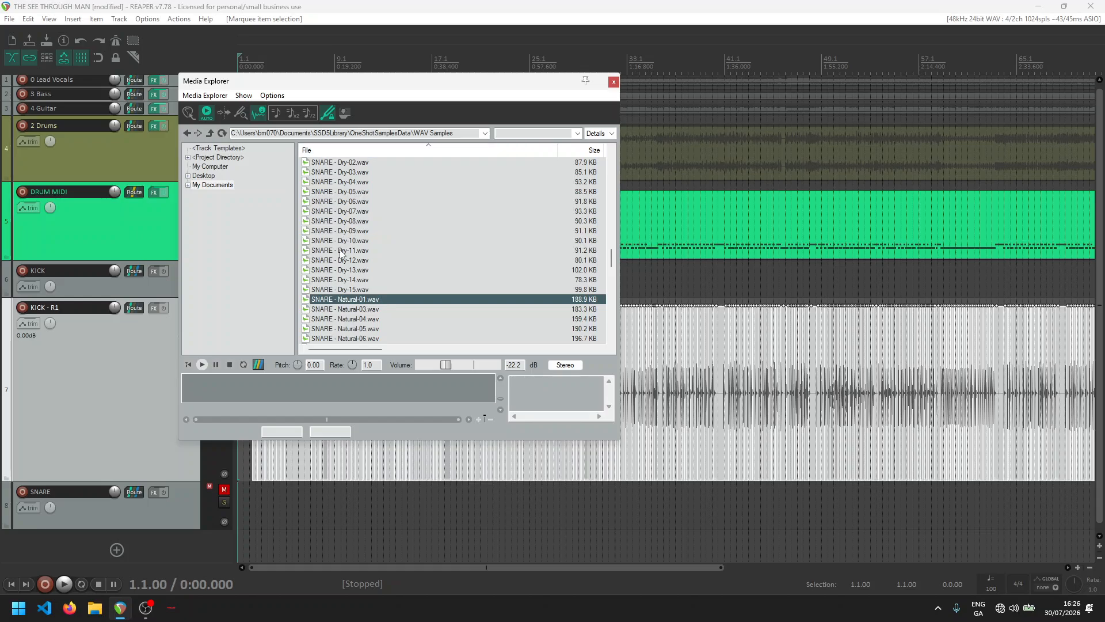
pyautogui.scroll(15, 340, 254)
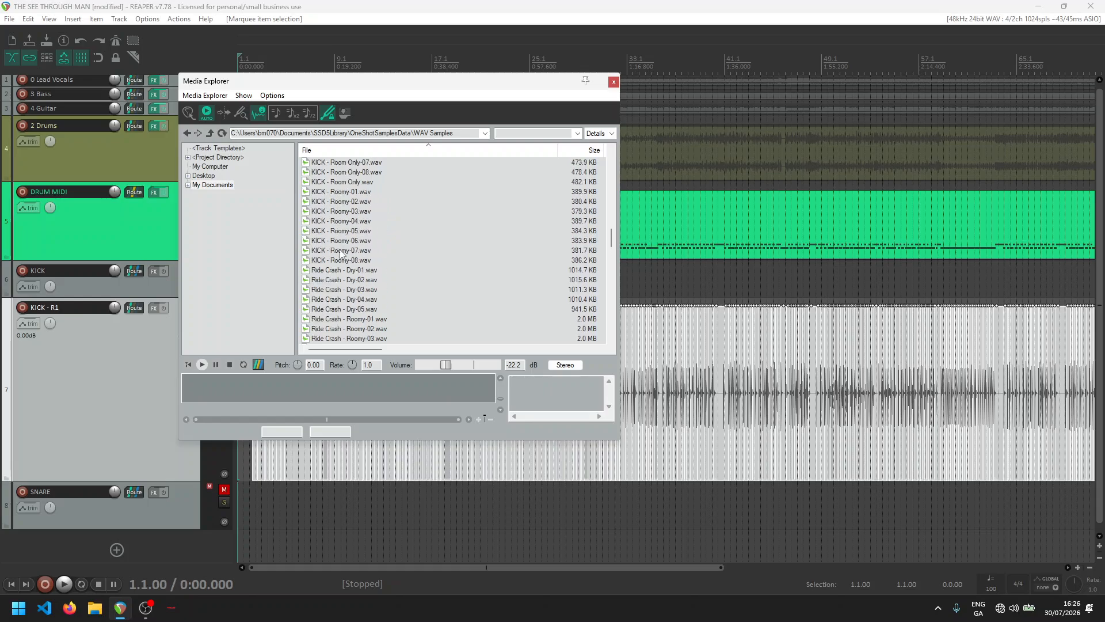
pyautogui.scroll(3, 341, 253)
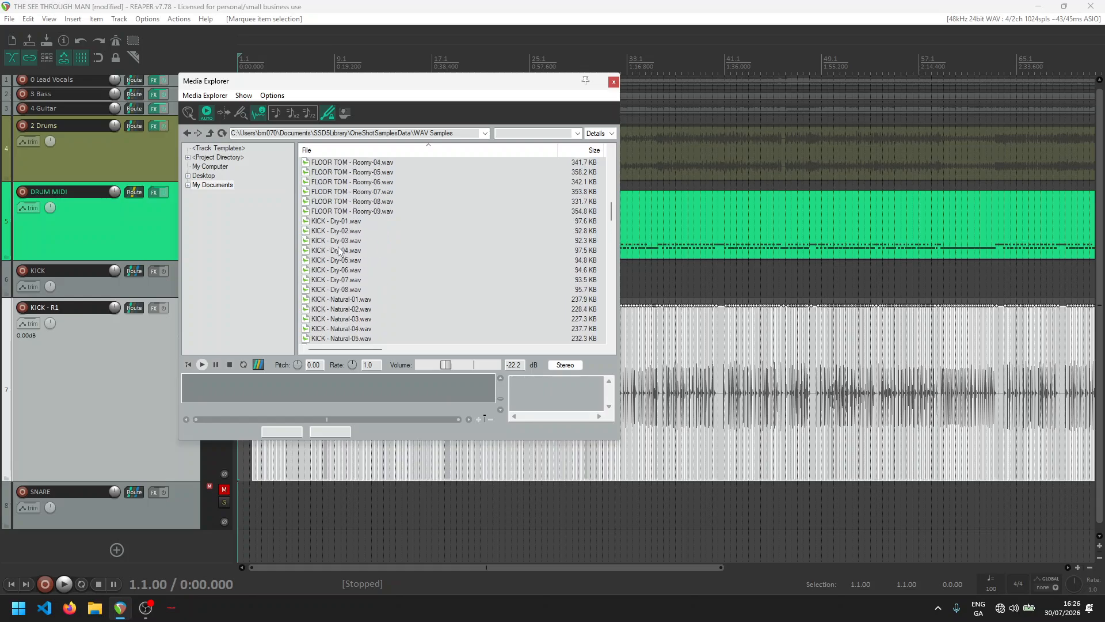
pyautogui.click(322, 222)
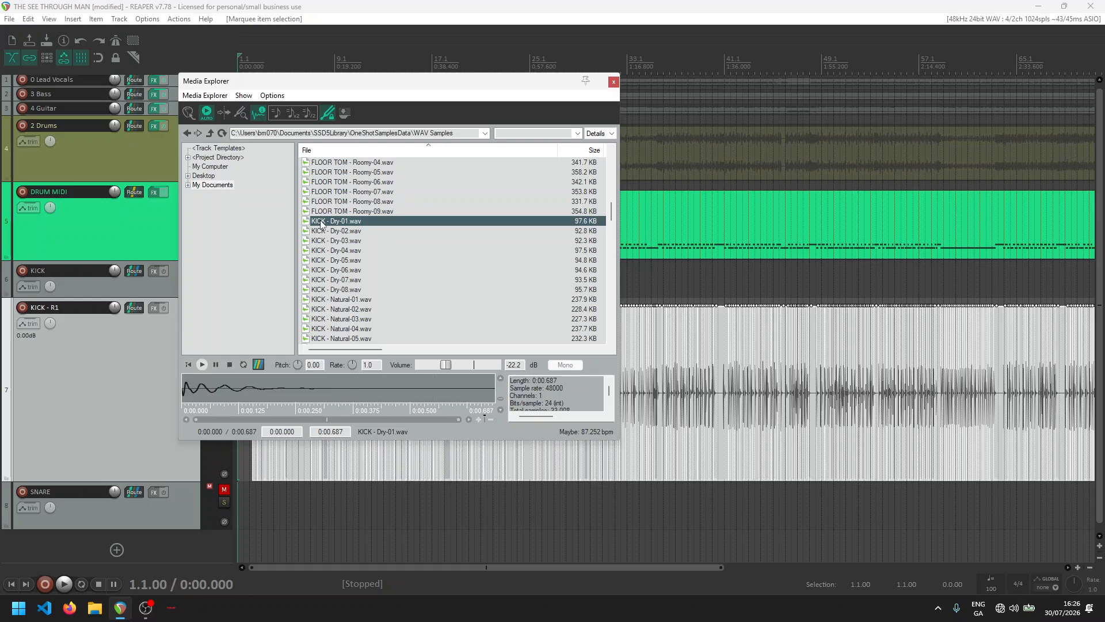
pyautogui.rightClick(322, 224)
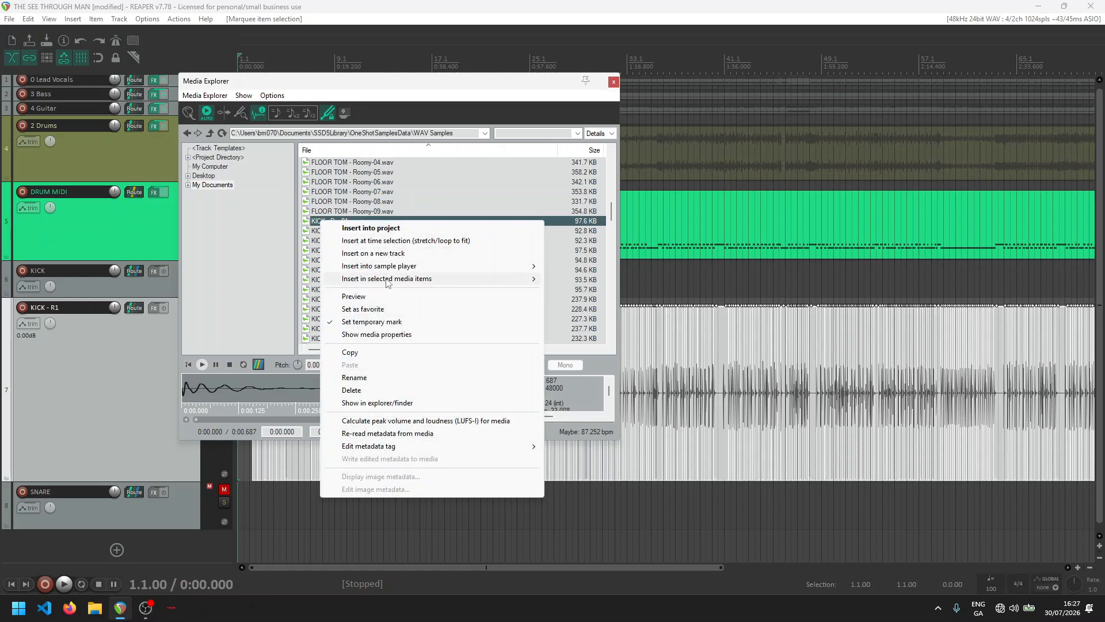
pyautogui.moveTo(383, 282)
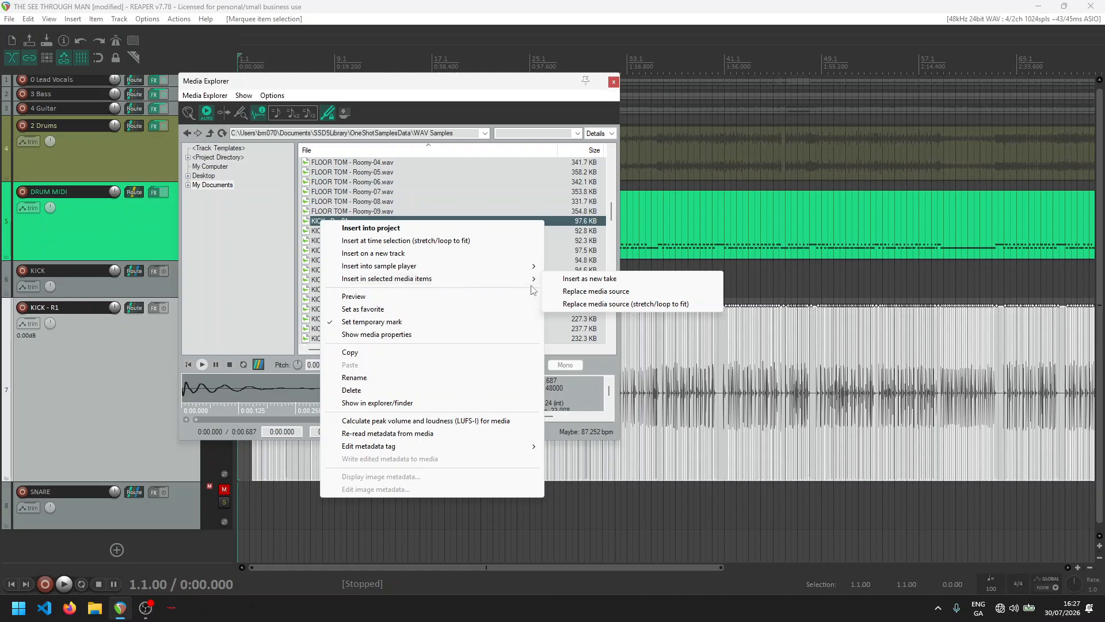
pyautogui.click(596, 291)
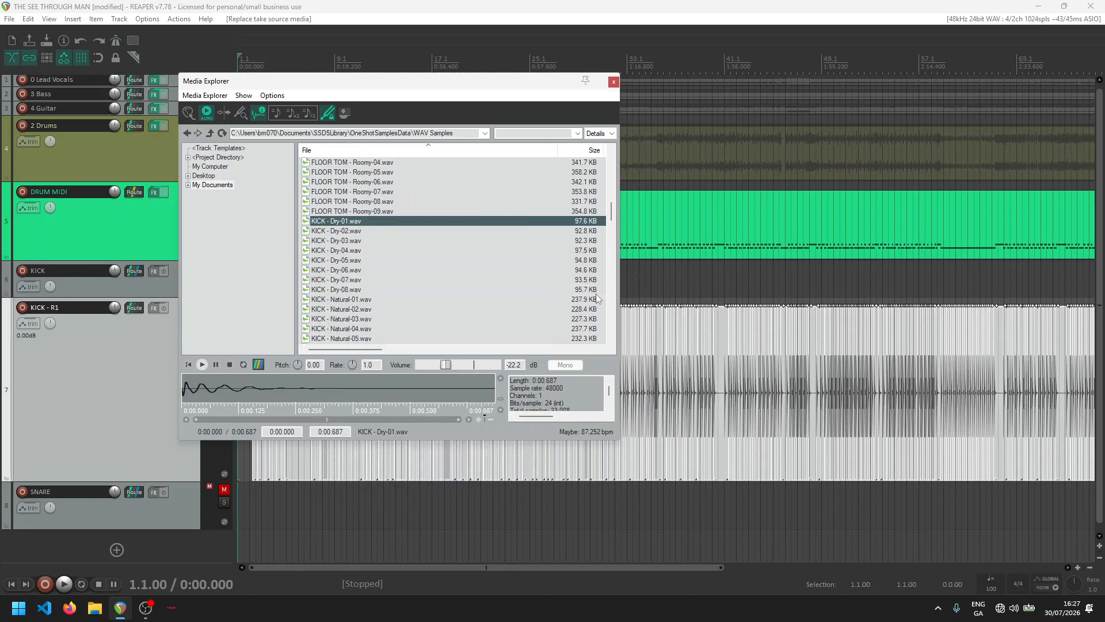
pyautogui.click(613, 82)
# - Make the KICK track taller, unmute and solo it, and play it together with the KICK - R1 slices
pyautogui.scroll(-2, 270, 396)
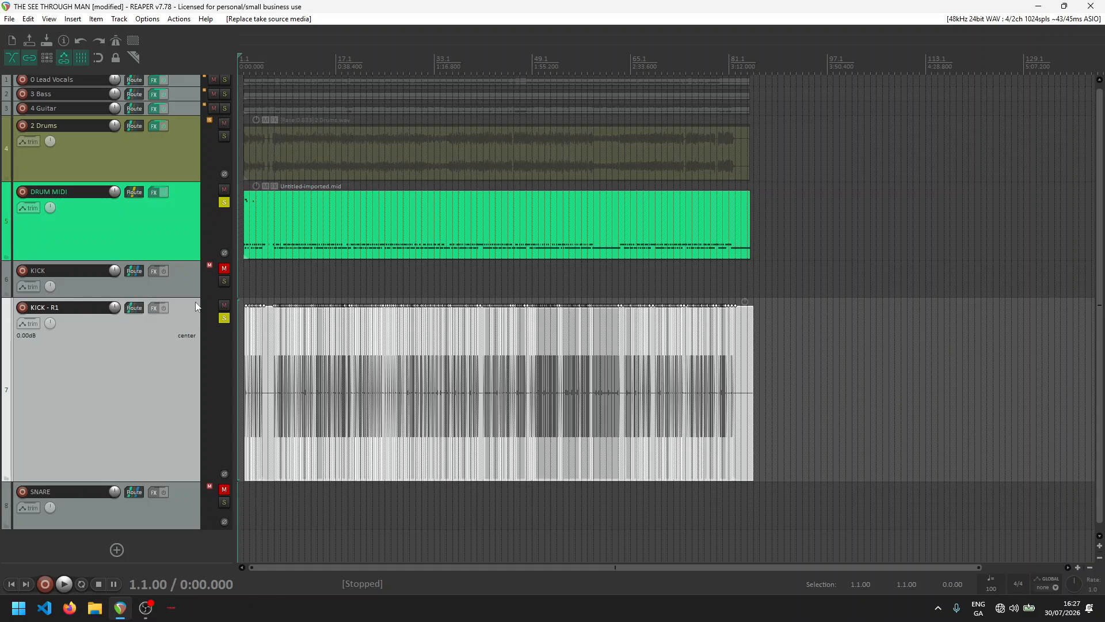
pyautogui.moveTo(192, 298); pyautogui.dragTo(191, 331)
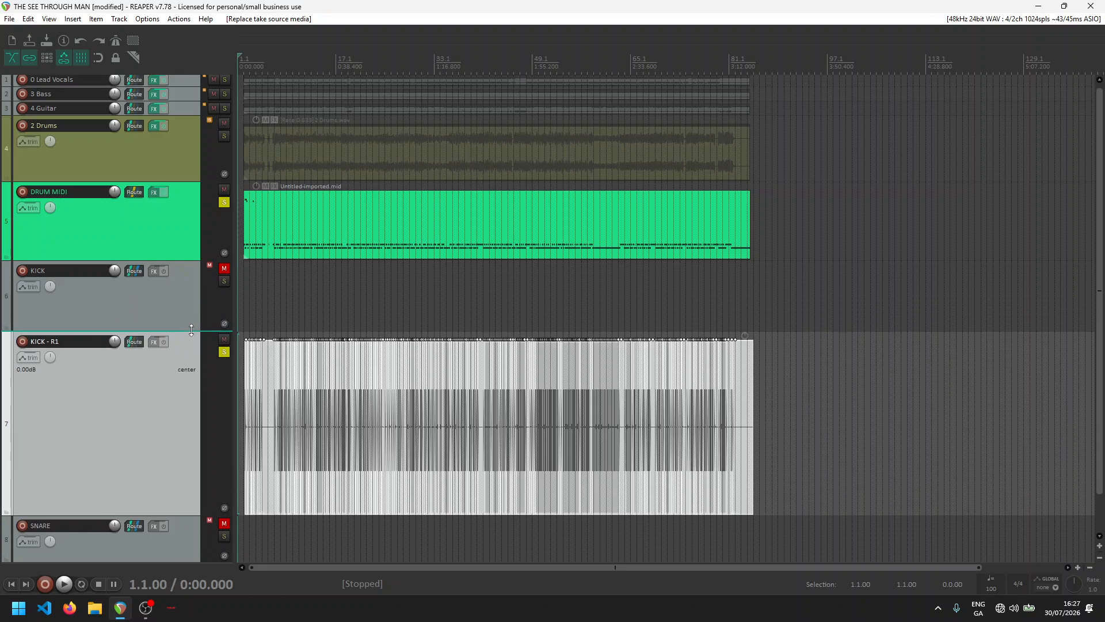
pyautogui.click(223, 268)
pyautogui.click(224, 281)
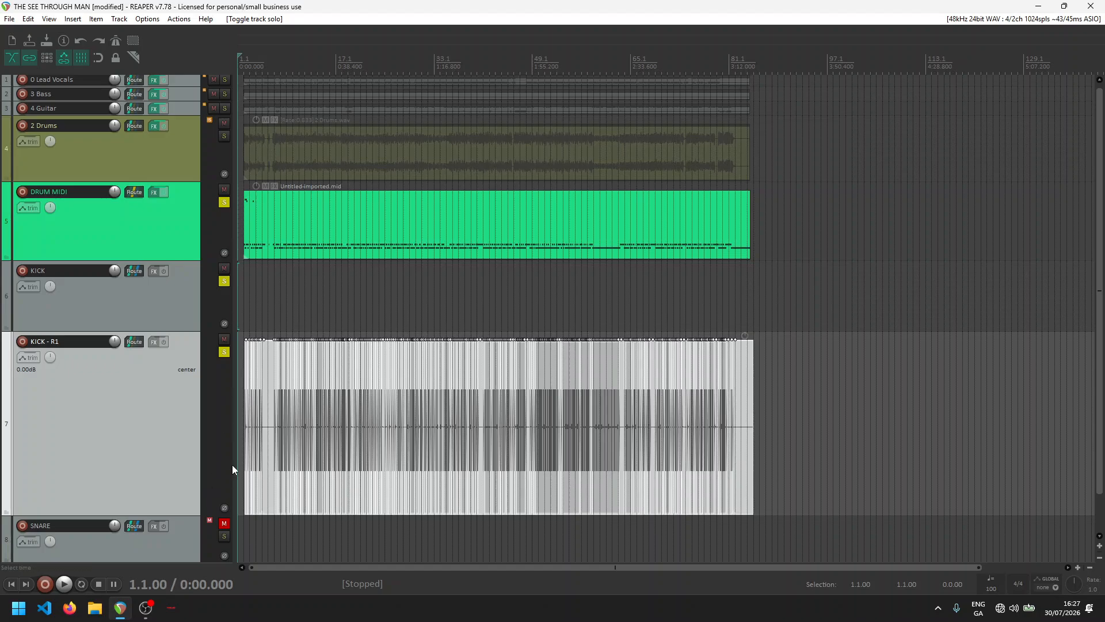
pyautogui.press('space')
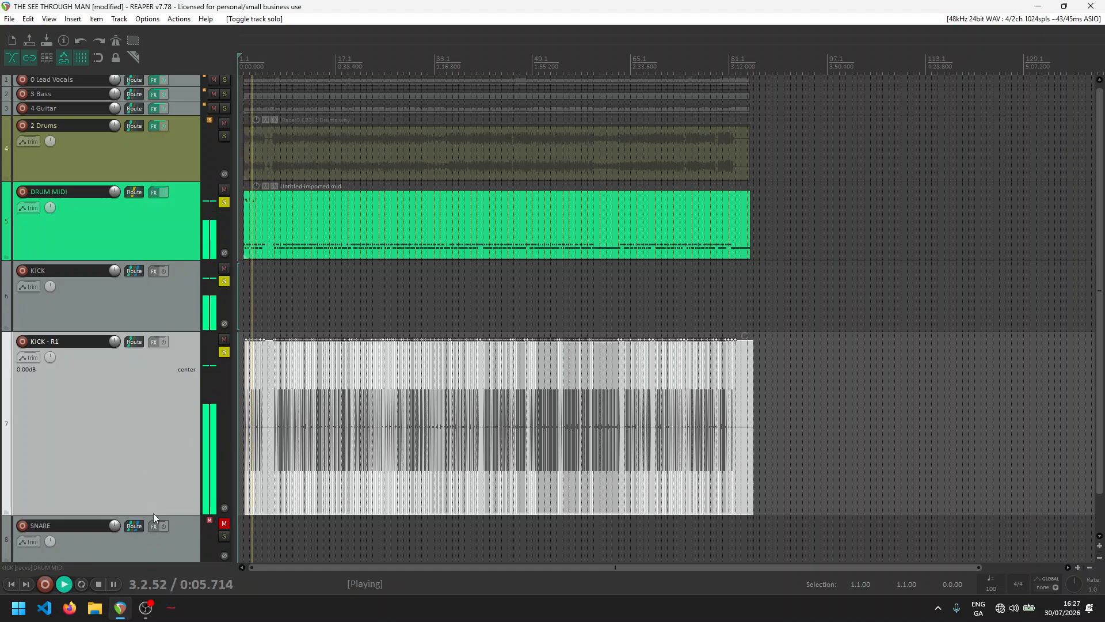
# - Lower the KICK - R1 volume to -10.60 dB during playback, reduce the track's height, and stop playback
pyautogui.moveTo(153, 514); pyautogui.dragTo(153, 425)
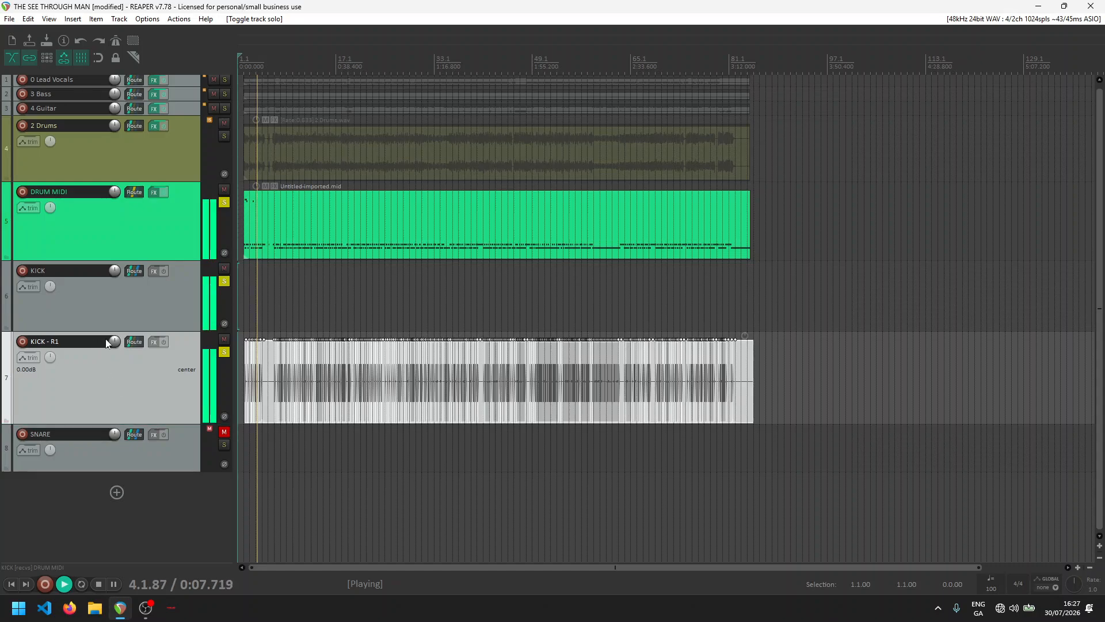
pyautogui.moveTo(115, 341)
pyautogui.mouseDown()
pyautogui.moveTo(114, 371)
pyautogui.moveTo(114, 361)
pyautogui.mouseUp()
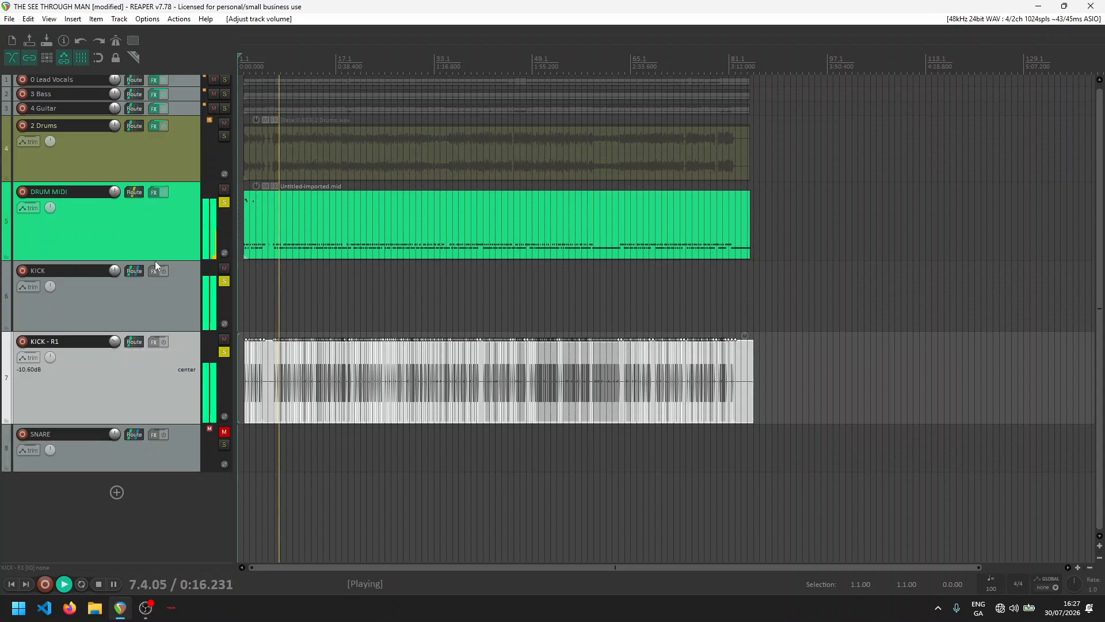
pyautogui.click(154, 313)
pyautogui.click(69, 383)
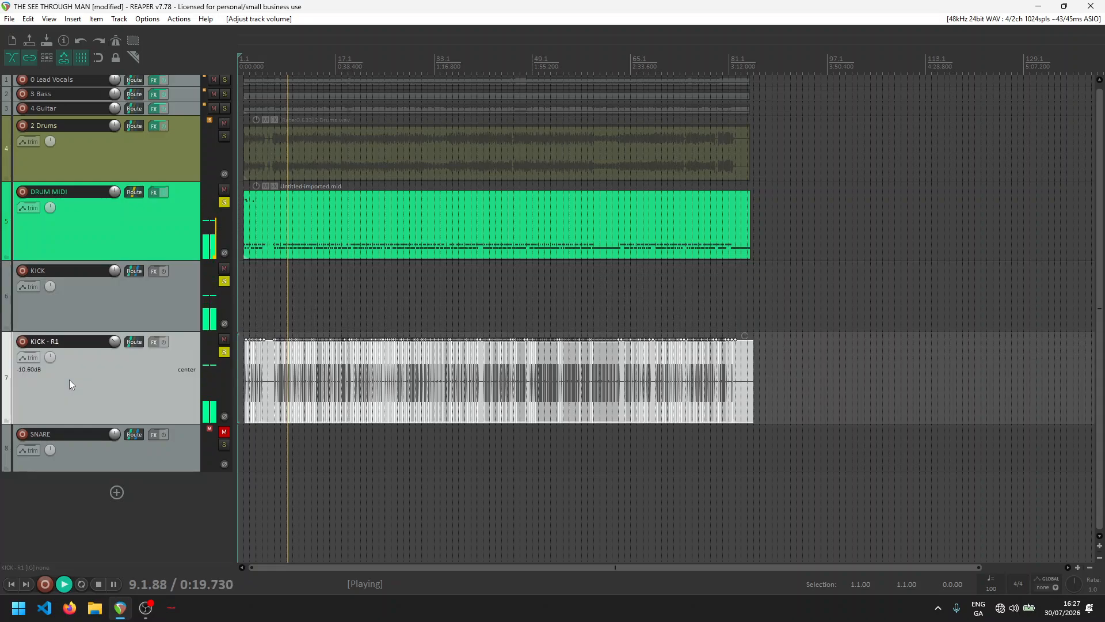
pyautogui.moveTo(128, 424); pyautogui.dragTo(128, 395)
pyautogui.scroll(2, 407, 309)
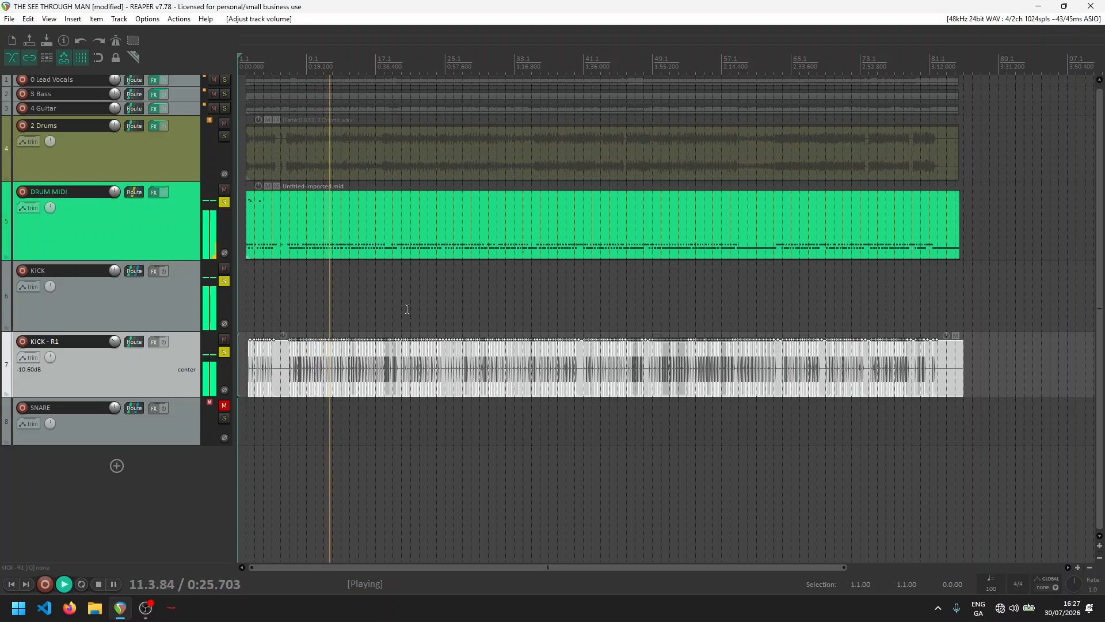
pyautogui.press('space')
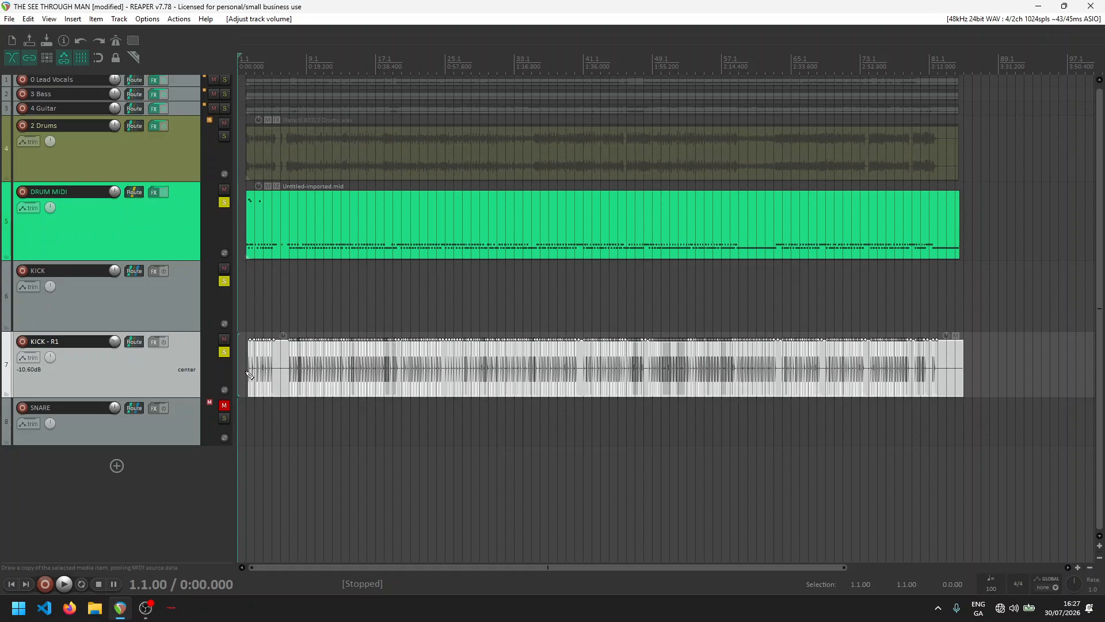
# - Replace the media source of the selected kick slices with KICK - Dry-02.wav from Media Explorer
pyautogui.hotkey('ctrl', 'alt', 'x')
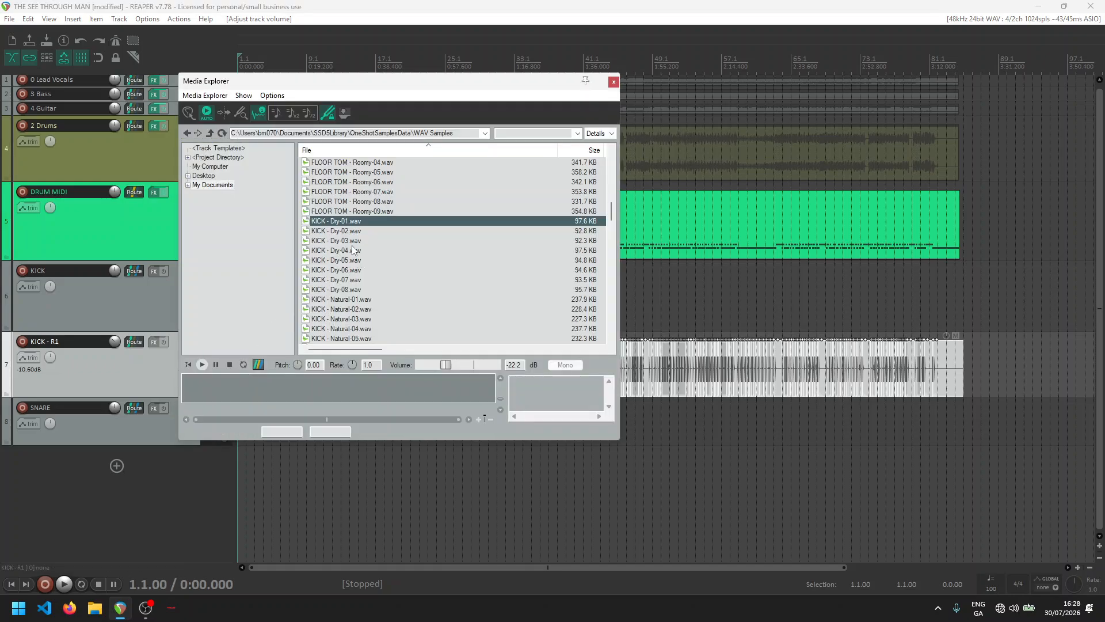
pyautogui.click(332, 231)
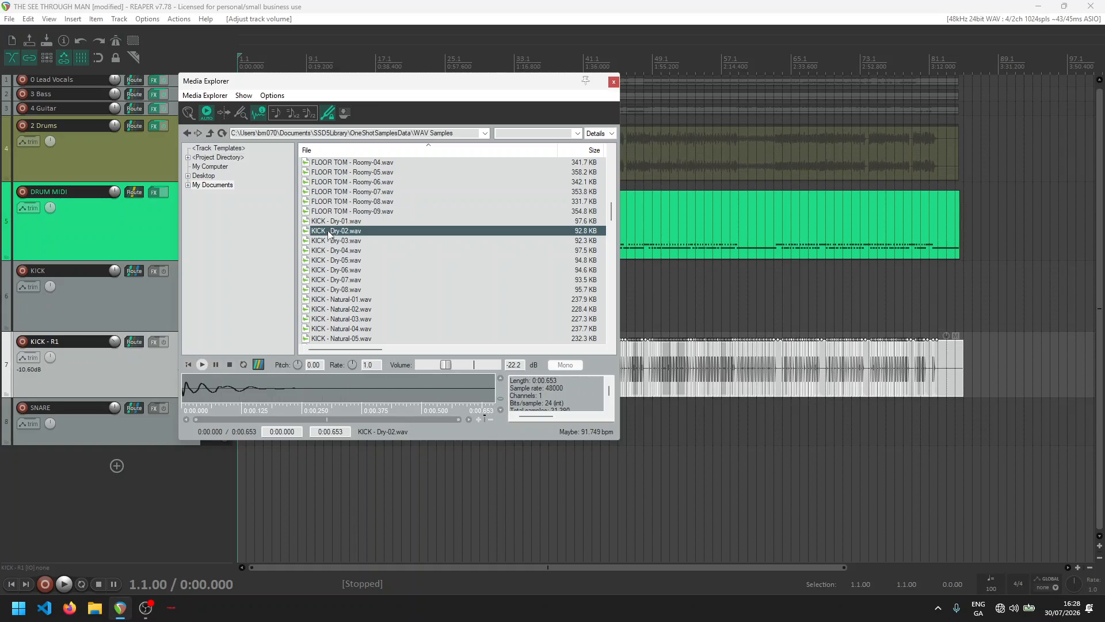
pyautogui.rightClick(329, 233)
pyautogui.moveTo(444, 291)
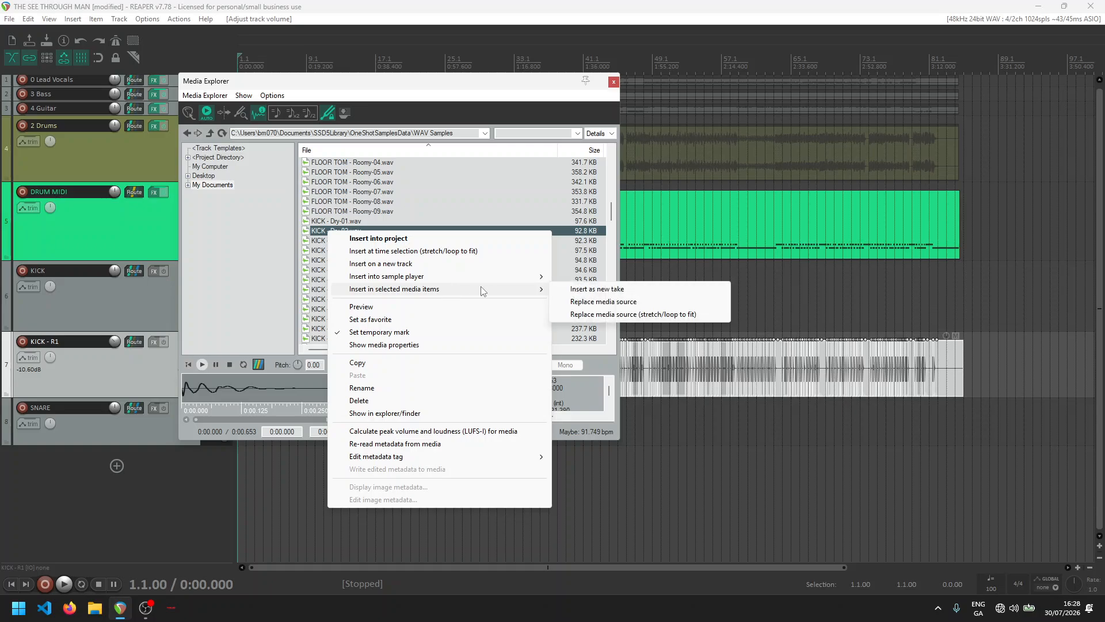
pyautogui.click(588, 301)
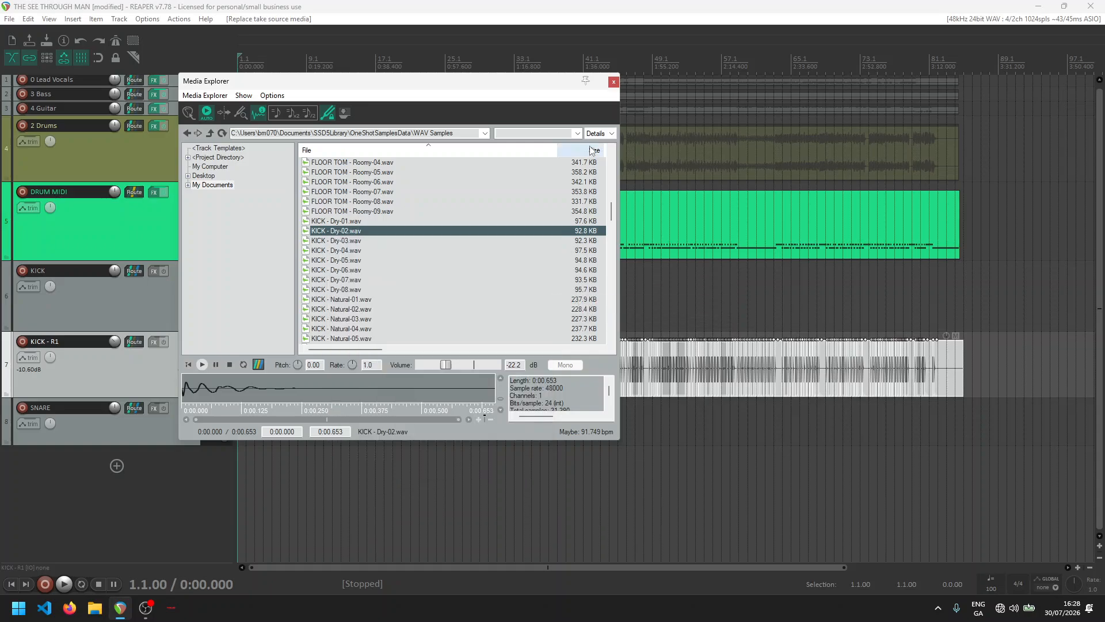
pyautogui.click(614, 82)
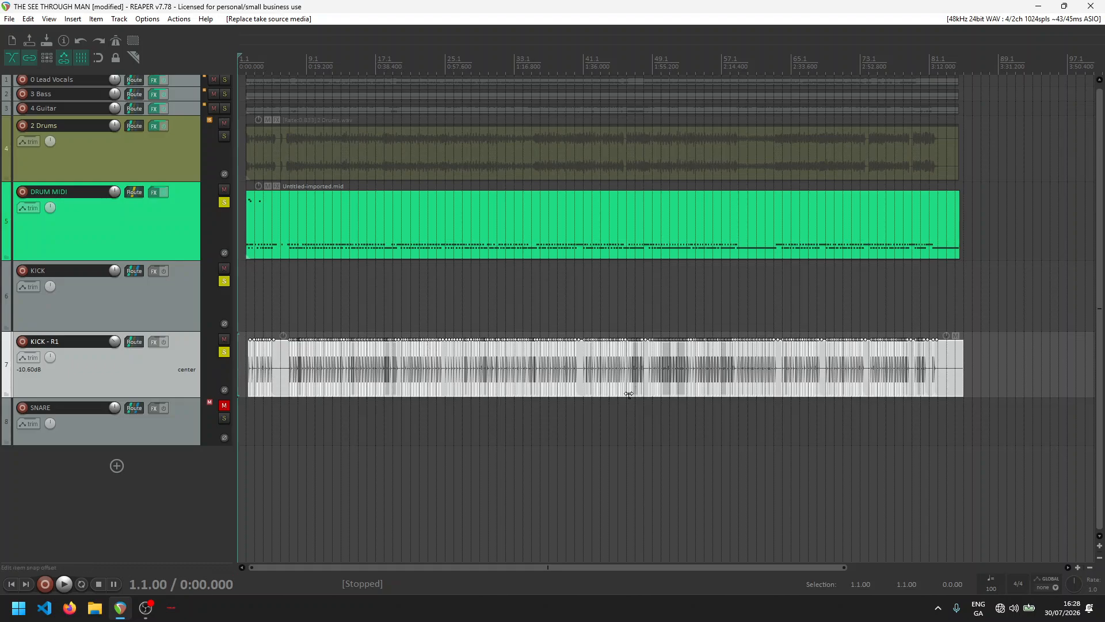
# - Play the project with the new kick sample and raise the KICK - R1 volume to -6.25 dB
pyautogui.press('space')
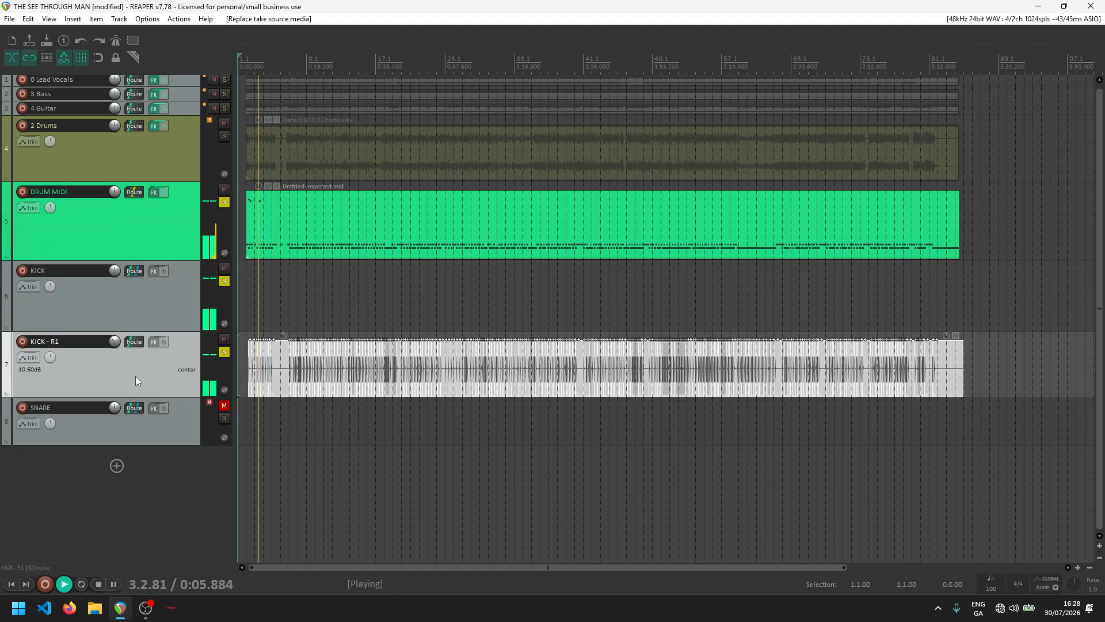
pyautogui.moveTo(119, 344)
pyautogui.mouseDown()
pyautogui.moveTo(119, 437)
pyautogui.moveTo(119, 326)
pyautogui.moveTo(118, 337)
pyautogui.mouseUp()
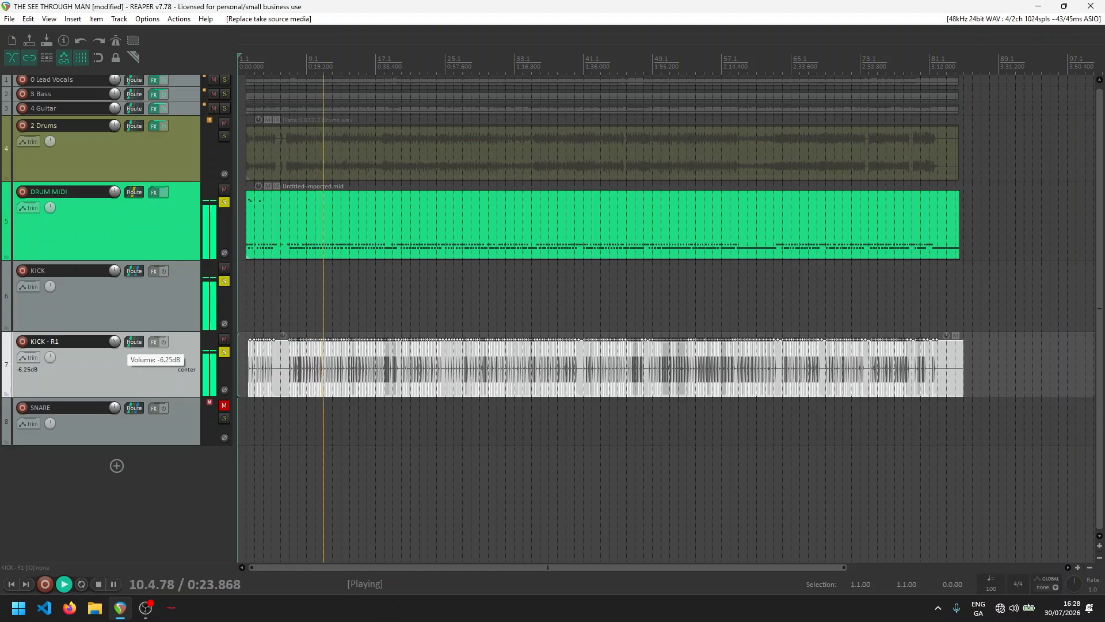
# - Stop playback, duplicate the KICK - R1 track, and rename the copy KICK - R2
pyautogui.moveTo(119, 336); pyautogui.dragTo(119, 336)
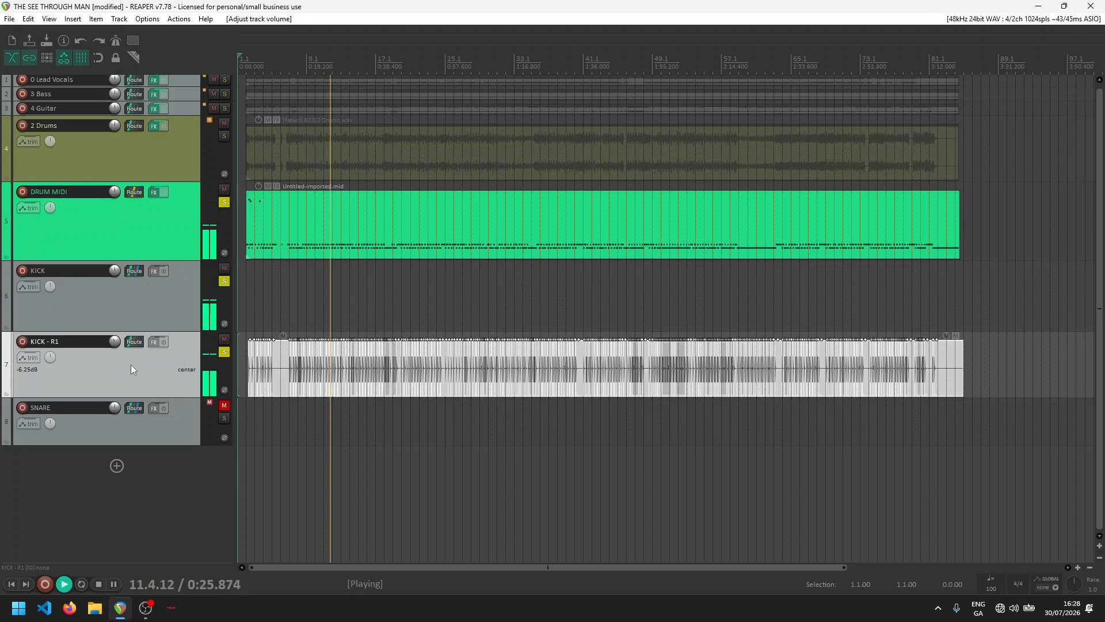
pyautogui.press('space')
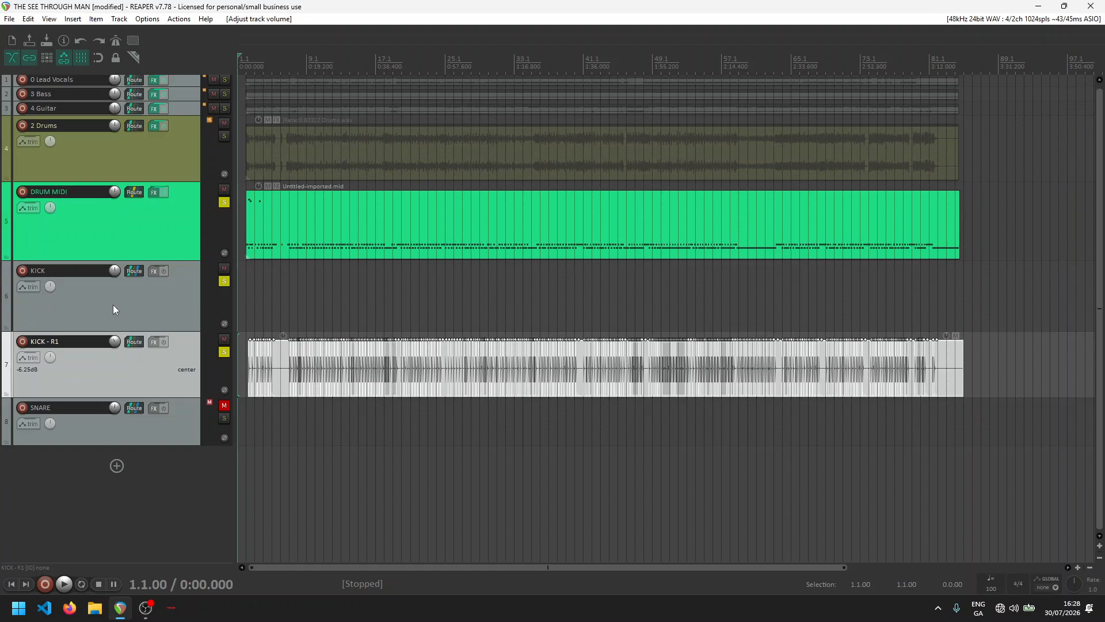
pyautogui.rightClick(103, 384)
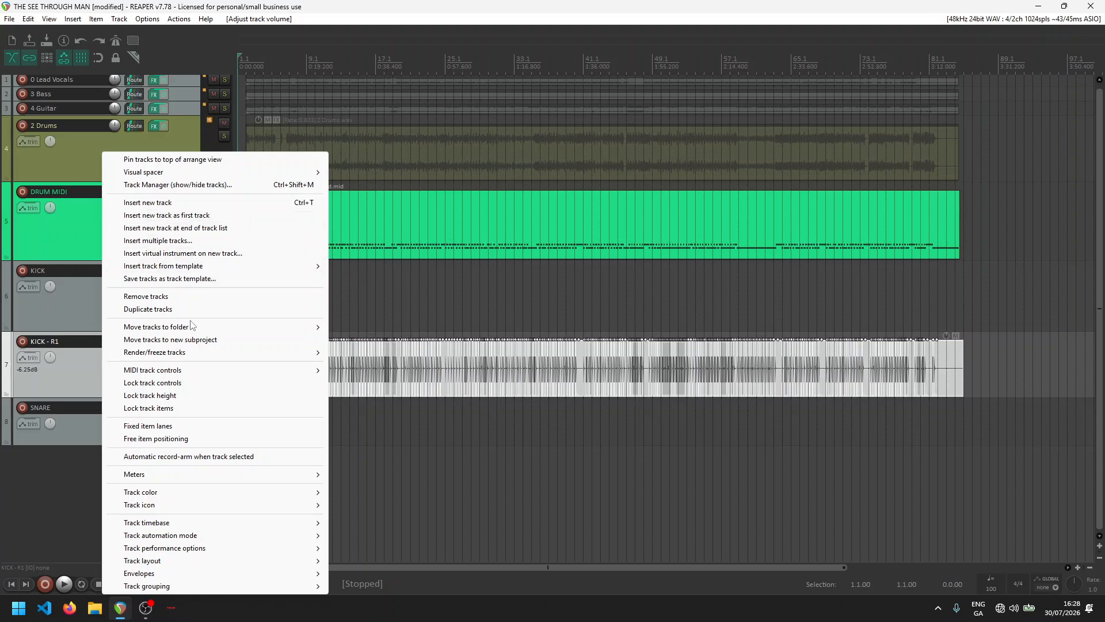
pyautogui.click(157, 311)
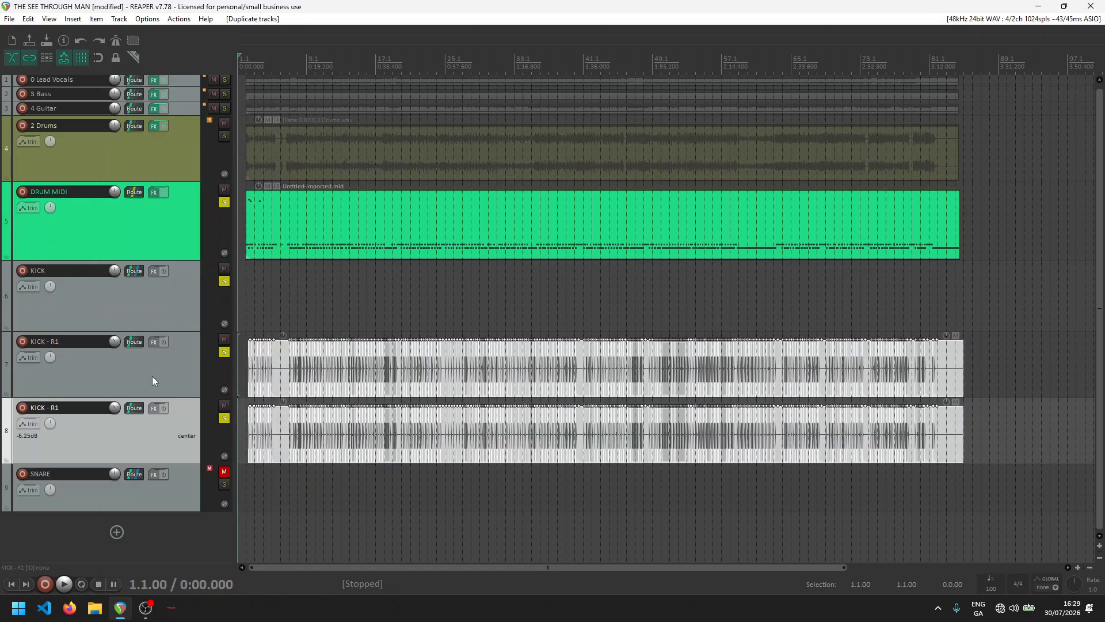
pyautogui.doubleClick(76, 406)
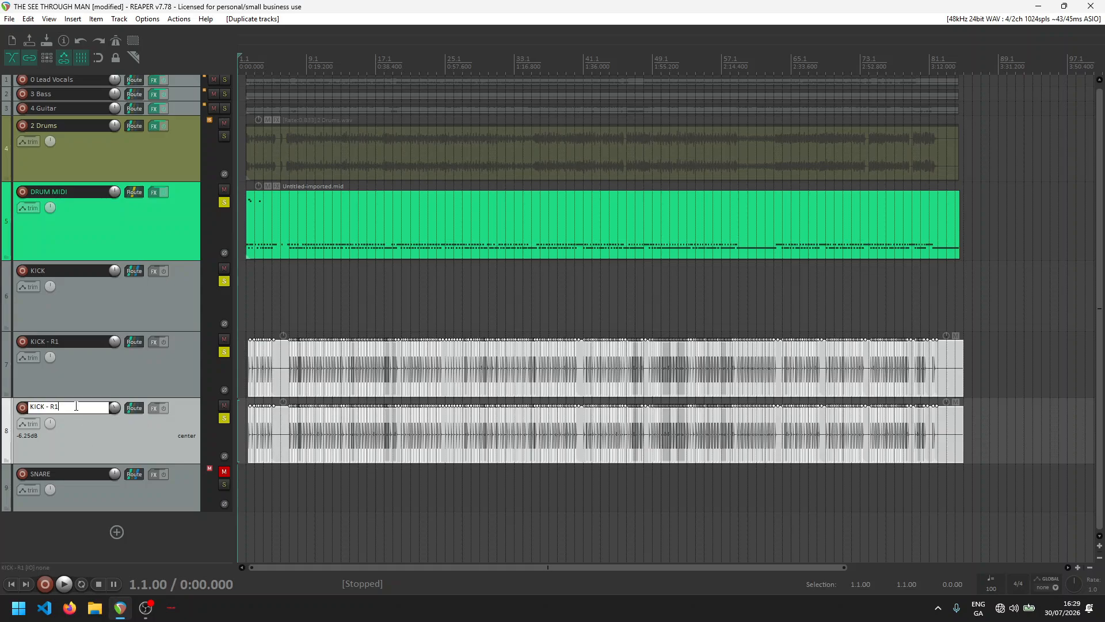
pyautogui.press('Return')
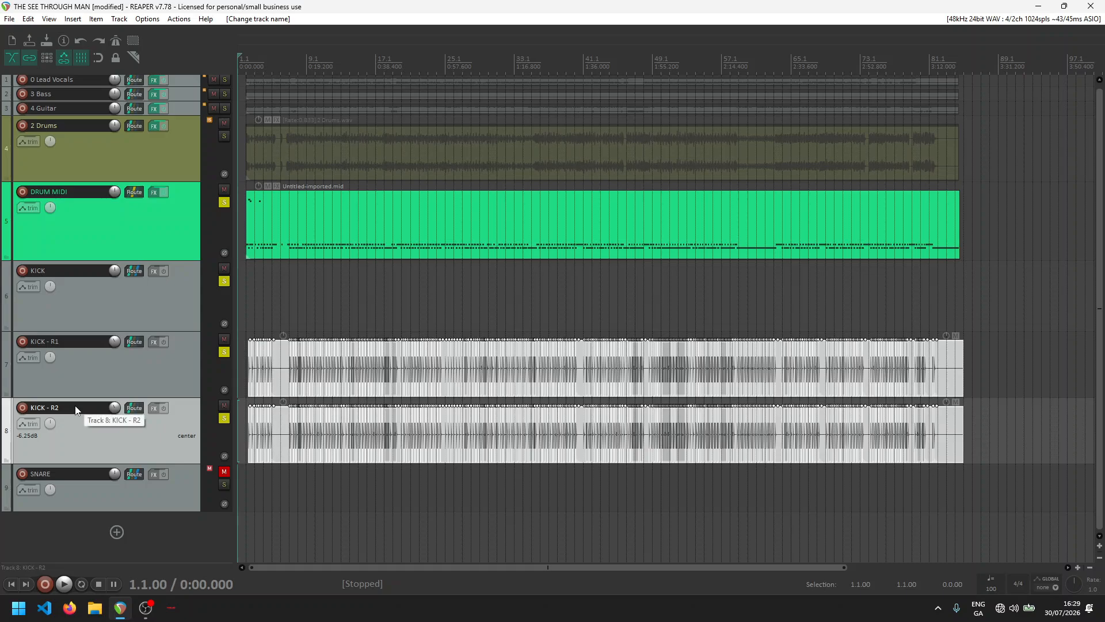
# - Replace the media source of all KICK - R2 slices with KICK - Room Only-02.wav from Media Explorer
pyautogui.moveTo(1026, 427); pyautogui.dragTo(212, 449)
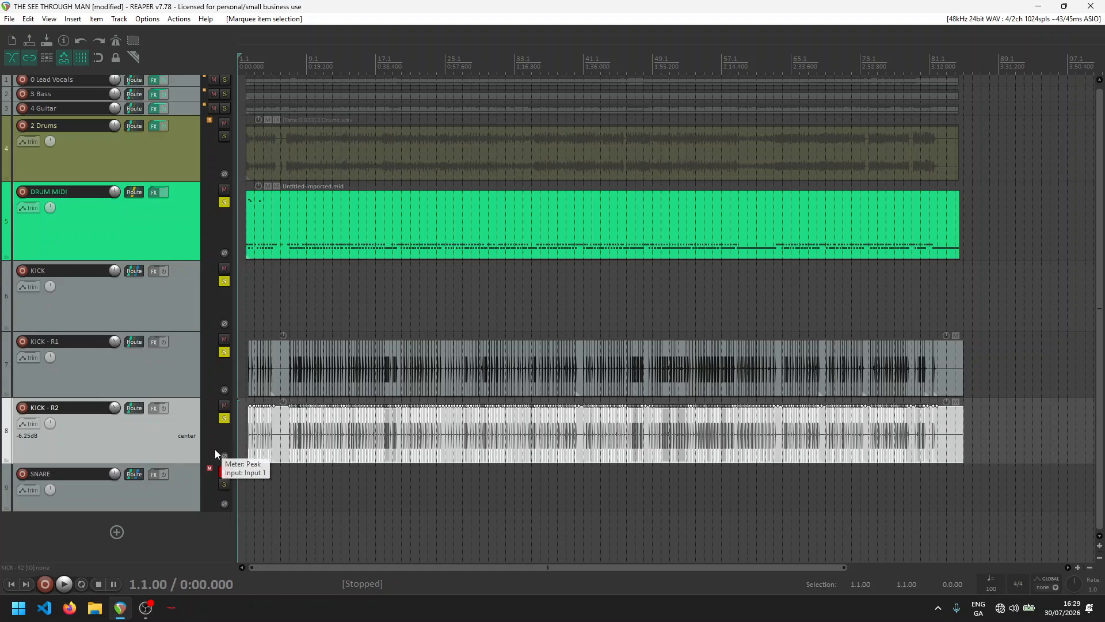
pyautogui.hotkey('ctrl', 'alt', 'x')
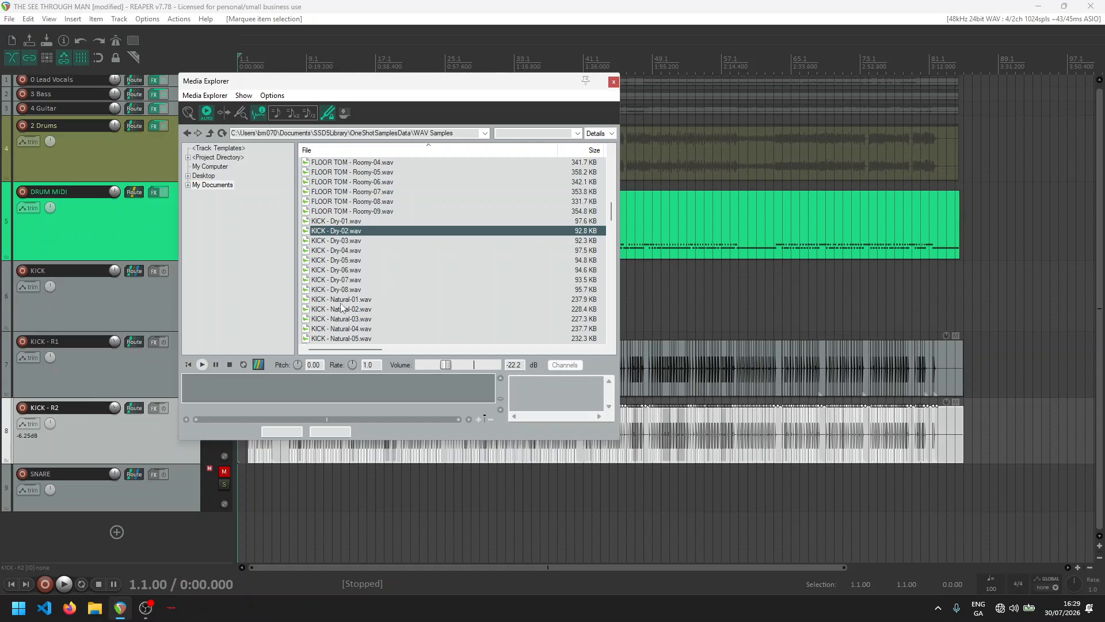
pyautogui.scroll(-2, 342, 300)
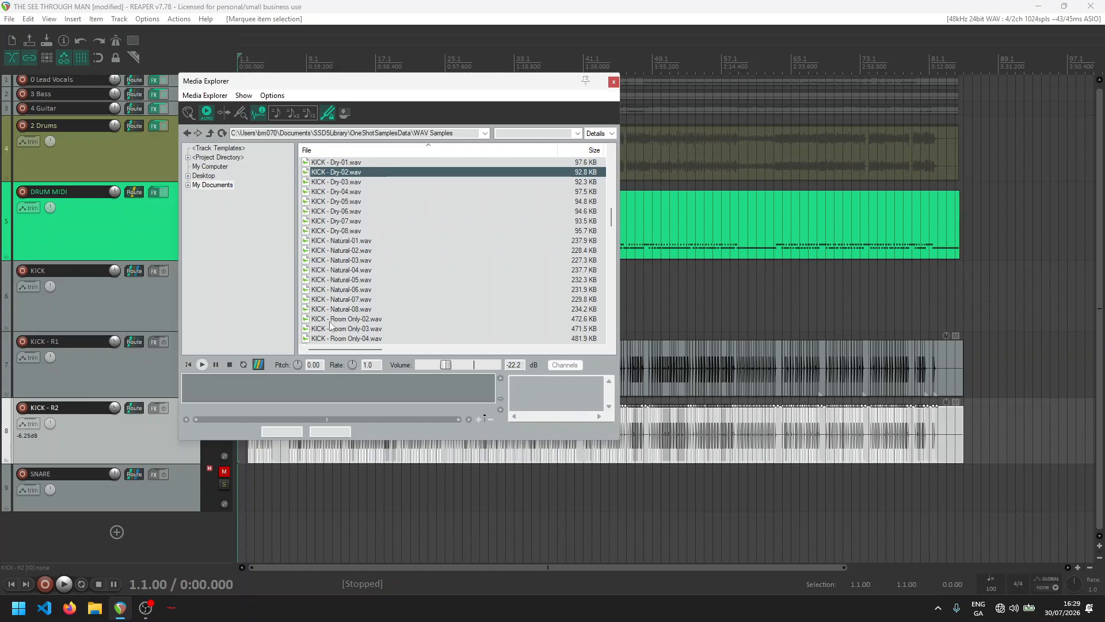
pyautogui.click(329, 318)
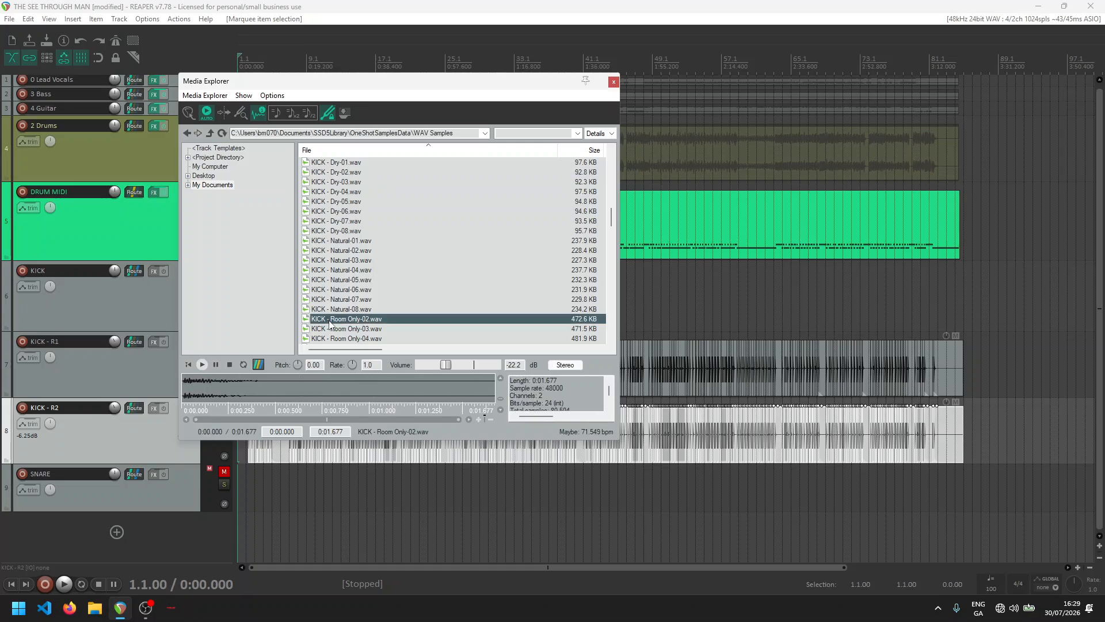
pyautogui.rightClick(330, 323)
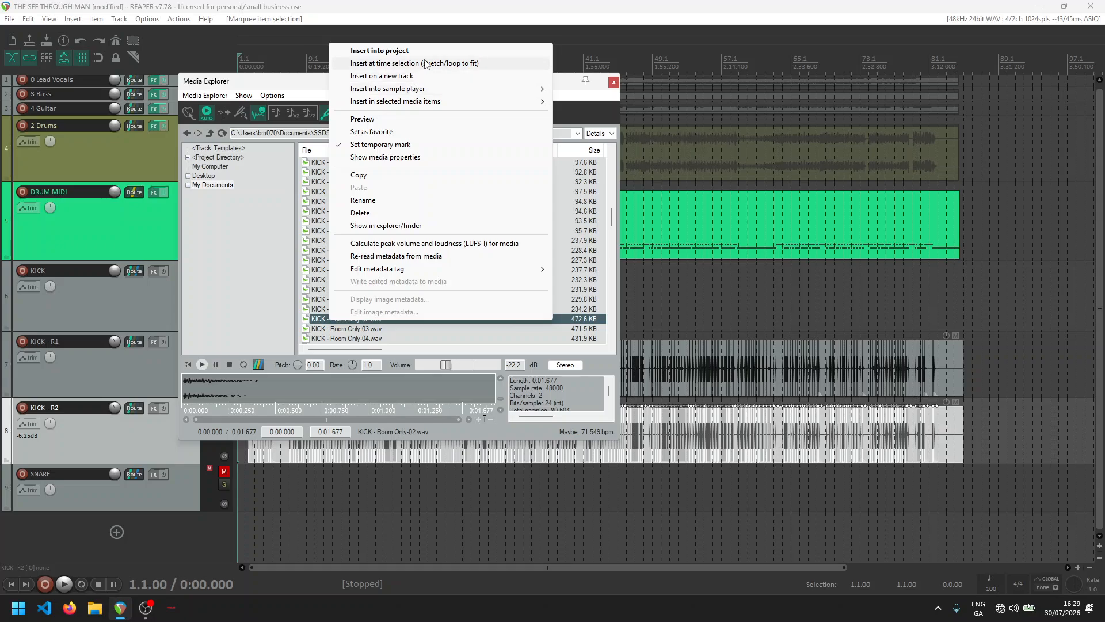
pyautogui.moveTo(492, 105)
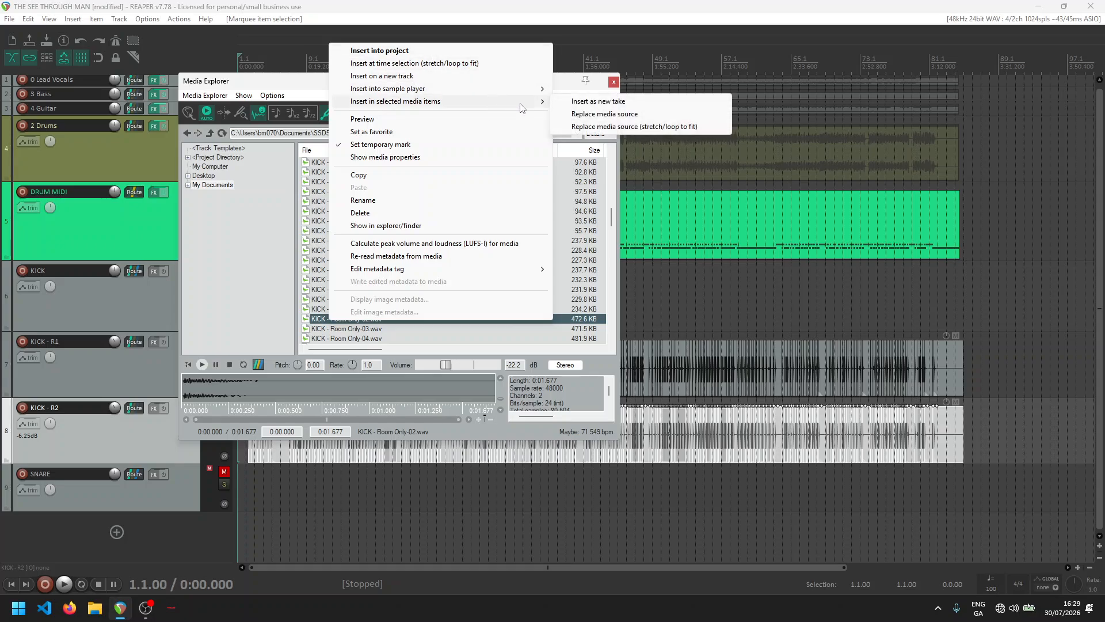
pyautogui.click(610, 120)
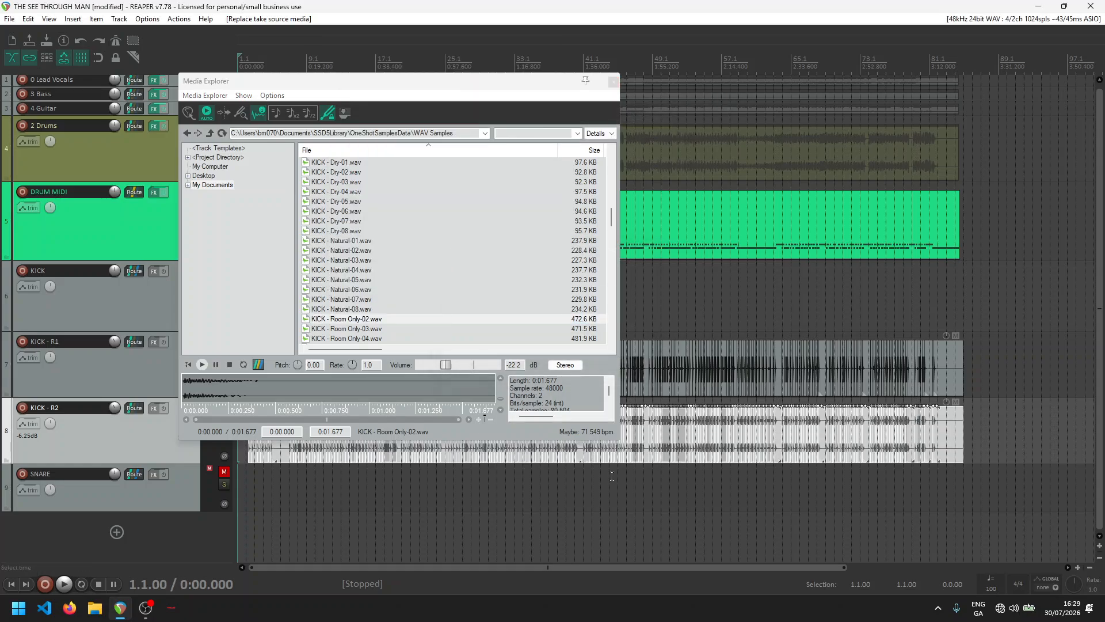
pyautogui.click(613, 82)
# - Play the layered kicks and lower the KICK - R2 volume to -15.48 dB
pyautogui.press('space')
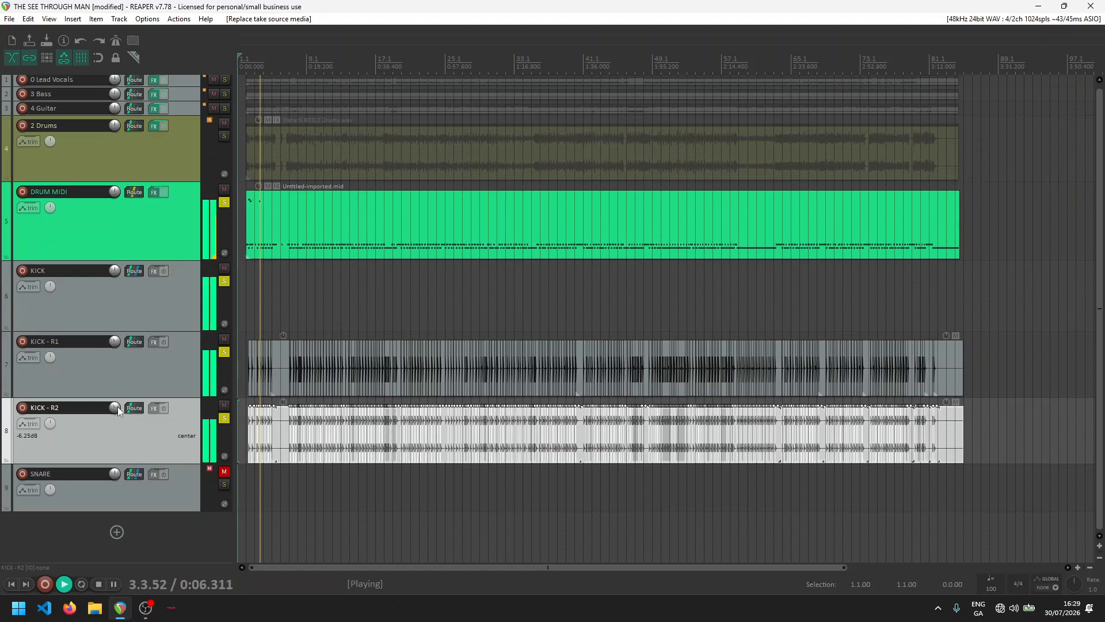
pyautogui.moveTo(115, 407); pyautogui.dragTo(115, 448)
pyautogui.moveTo(115, 408); pyautogui.dragTo(115, 409)
pyautogui.moveTo(115, 415); pyautogui.dragTo(104, 306)
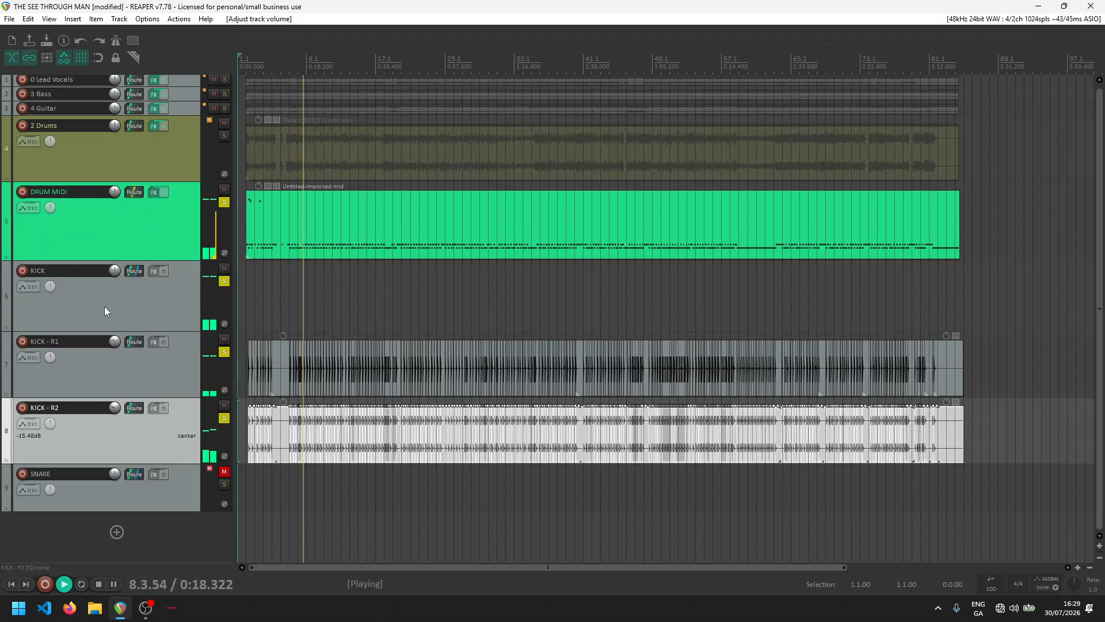
pyautogui.click(105, 307)
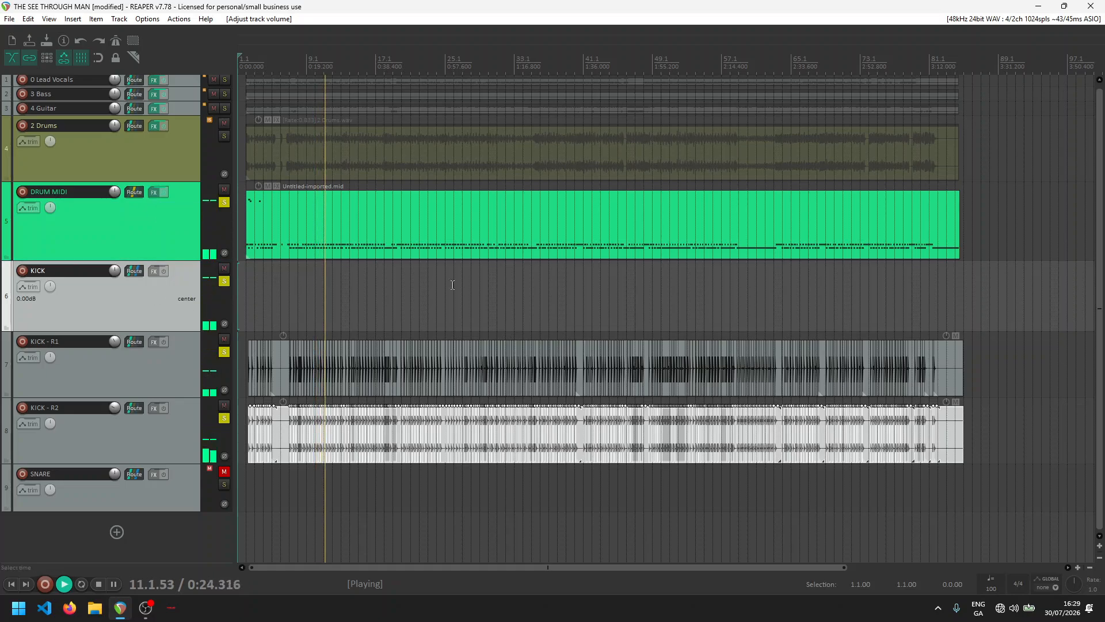
pyautogui.click(155, 380)
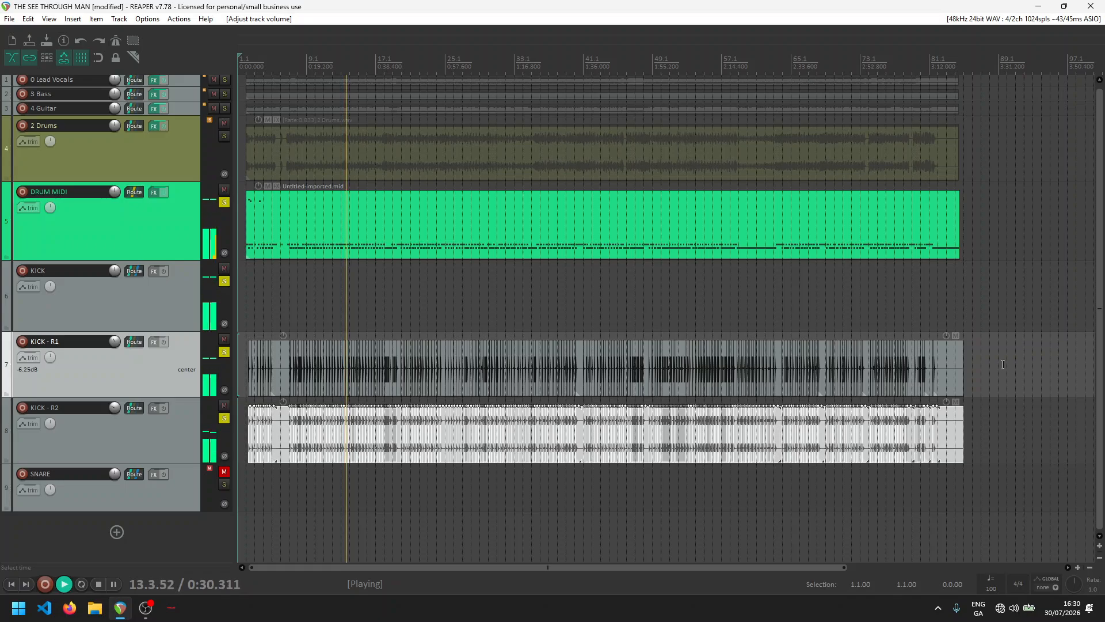
pyautogui.click(153, 448)
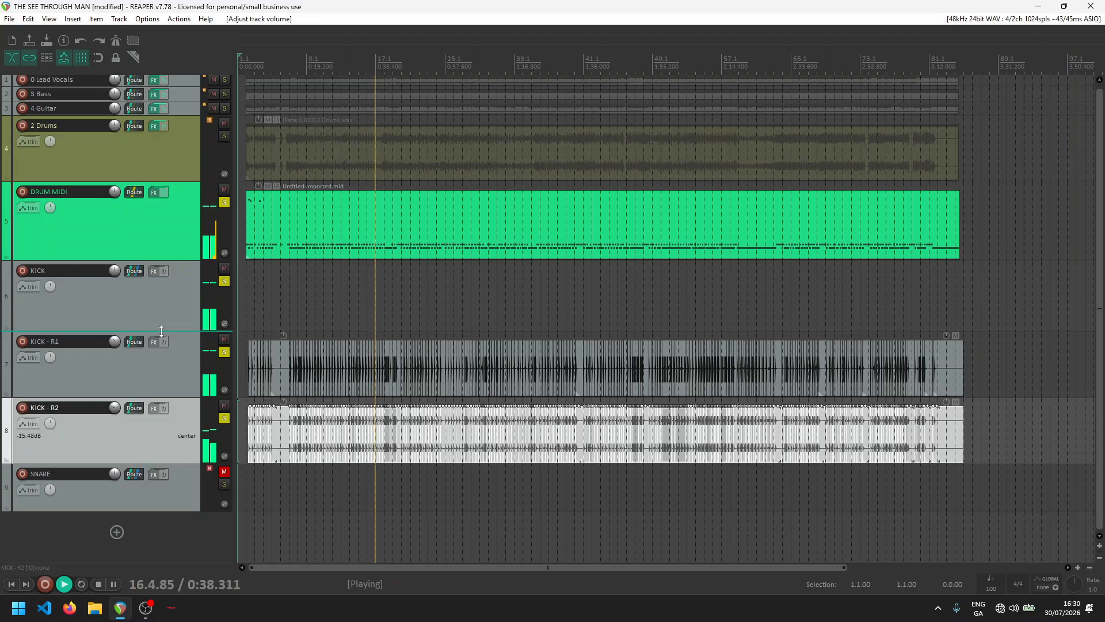
# - Minimize the heights of the three kick tracks, lowering KICK - R2 to -17.64 dB and KICK - R1 to -7.94 dB during playback
pyautogui.moveTo(162, 331); pyautogui.dragTo(163, 272)
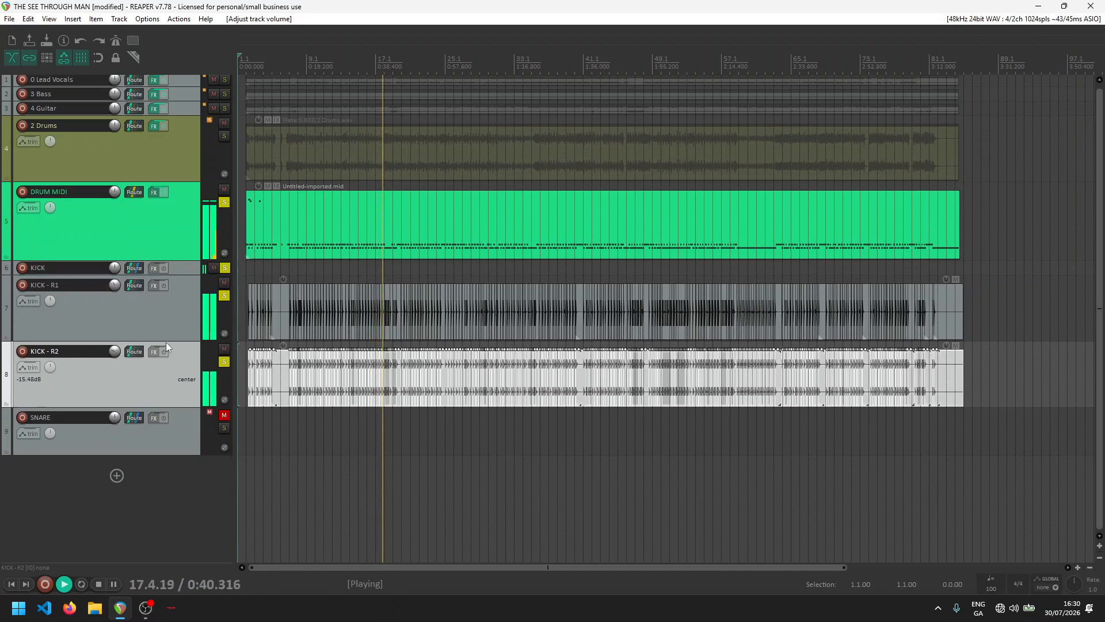
pyautogui.moveTo(166, 342); pyautogui.dragTo(163, 271)
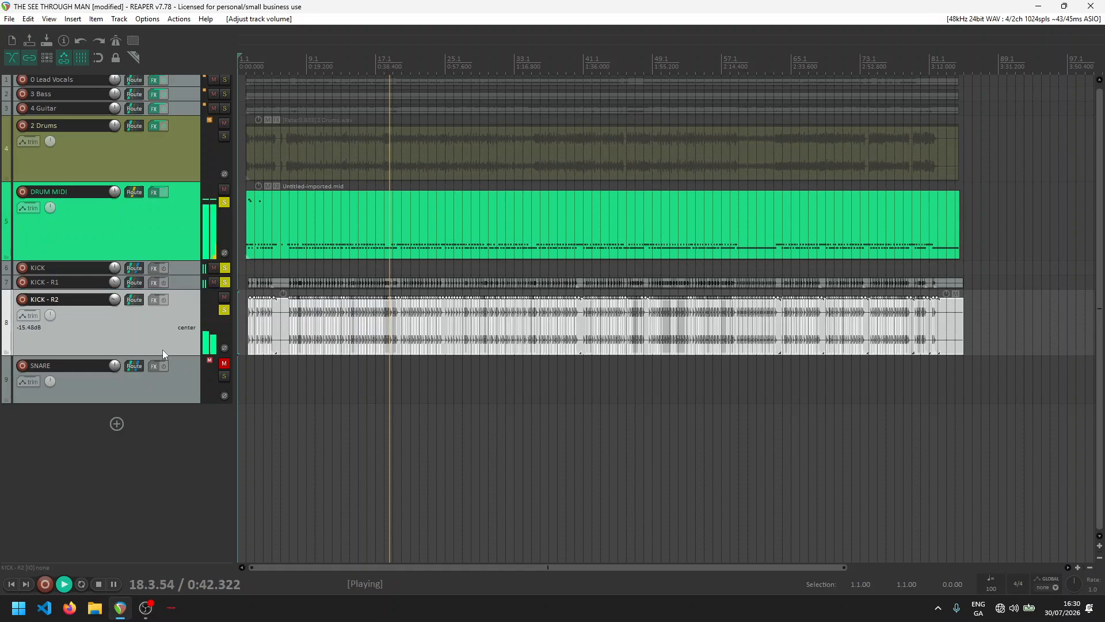
pyautogui.moveTo(115, 299)
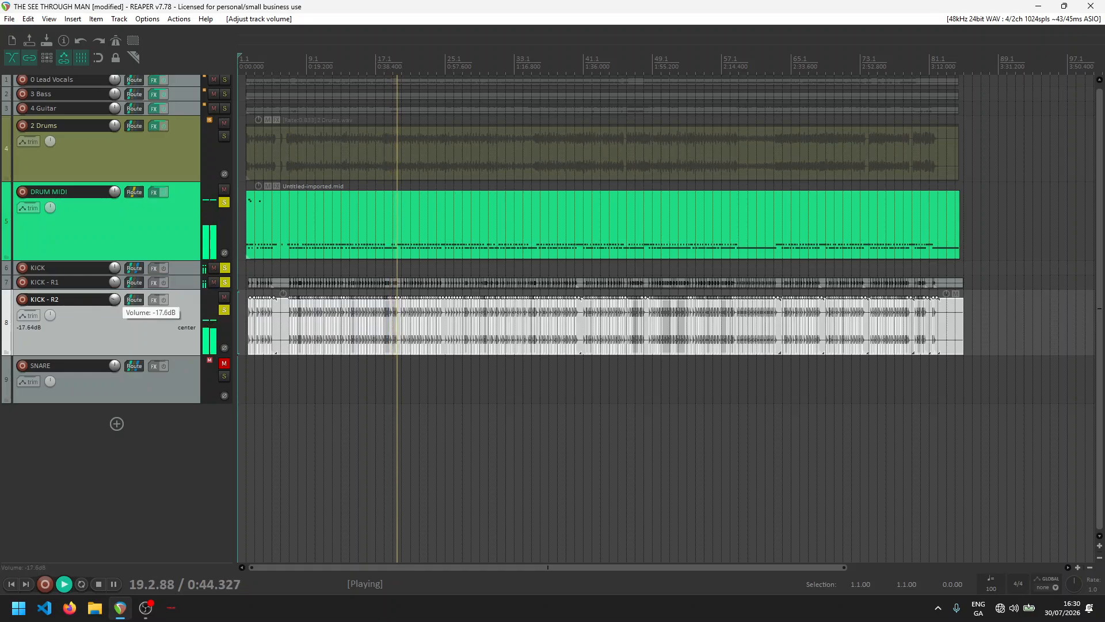
pyautogui.moveTo(113, 298); pyautogui.dragTo(113, 286)
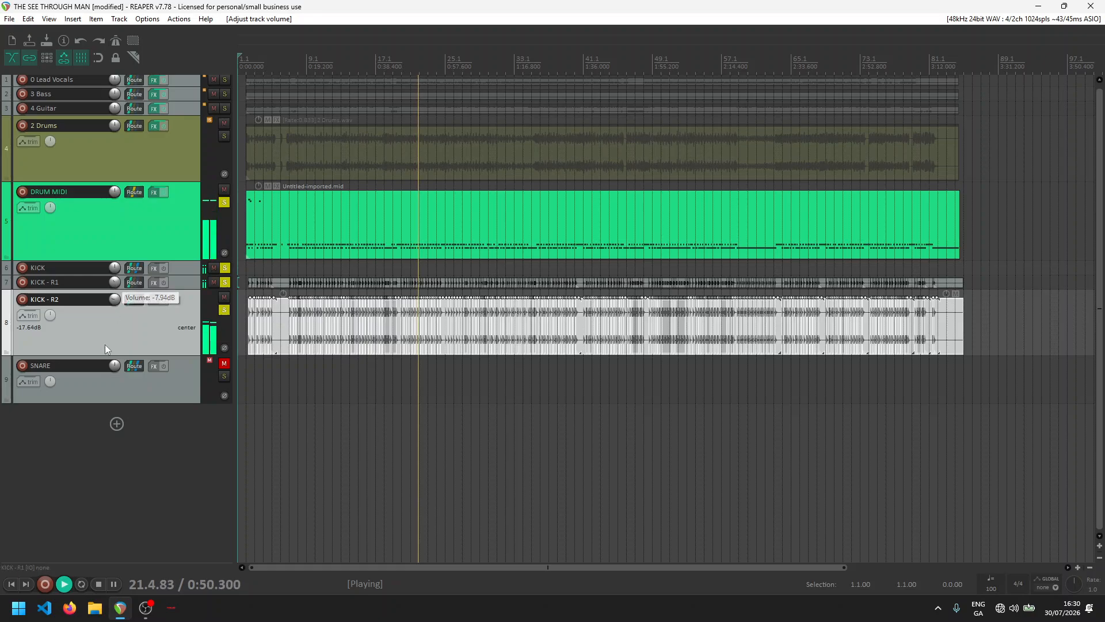
pyautogui.moveTo(103, 346); pyautogui.dragTo(103, 304)
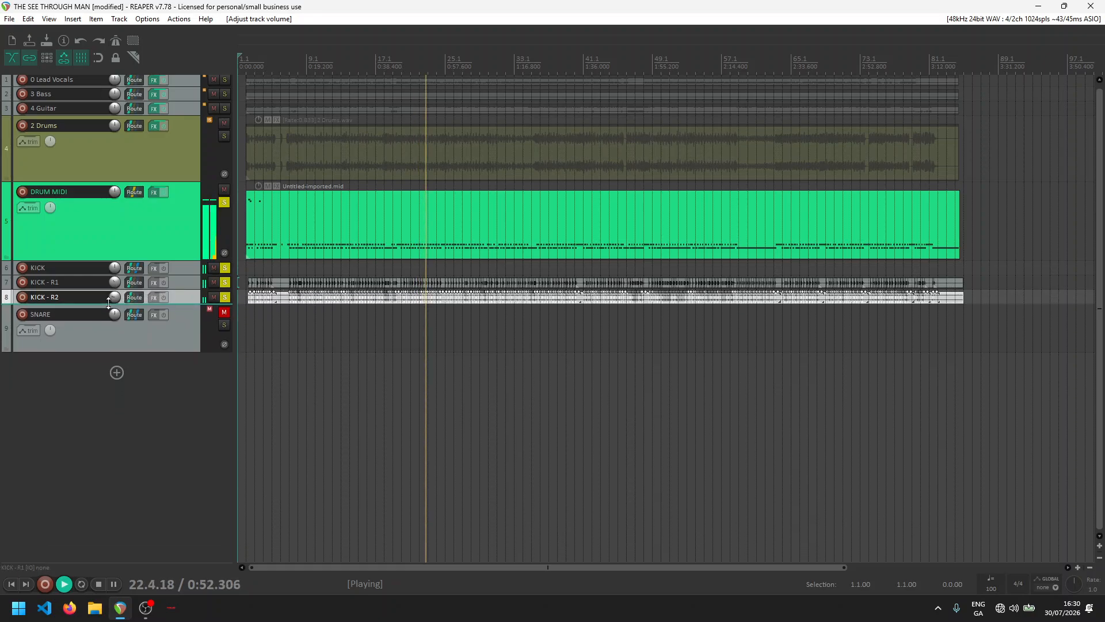
# - Unsolo and mute the KICK, KICK - R1 and KICK - R2 tracks, and unmute and solo the SNARE track
pyautogui.moveTo(224, 269); pyautogui.dragTo(224, 308)
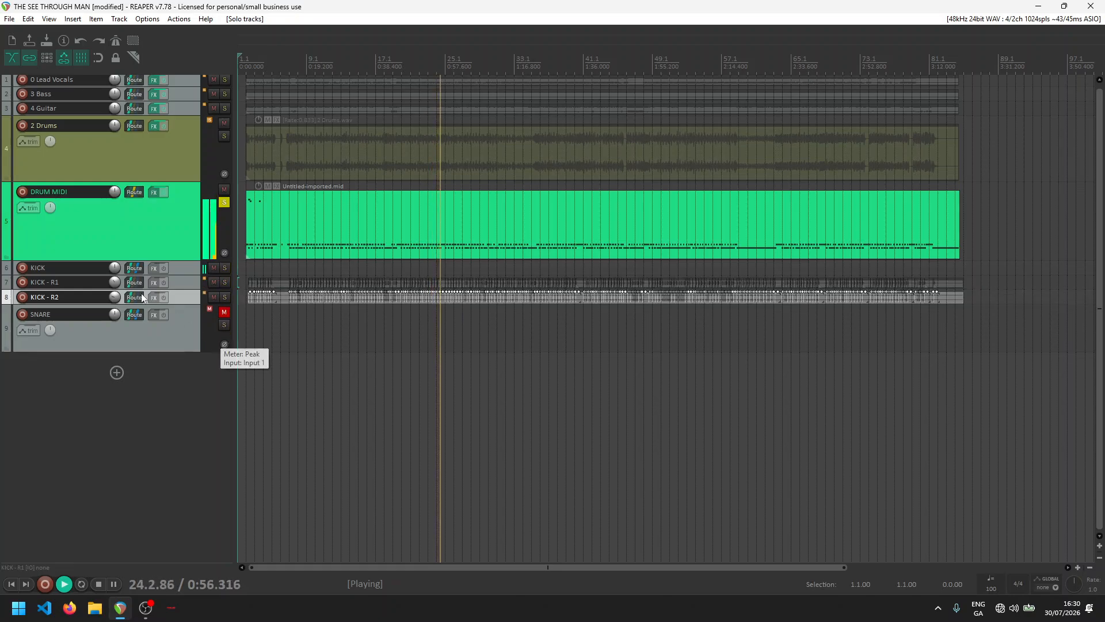
pyautogui.click(212, 268)
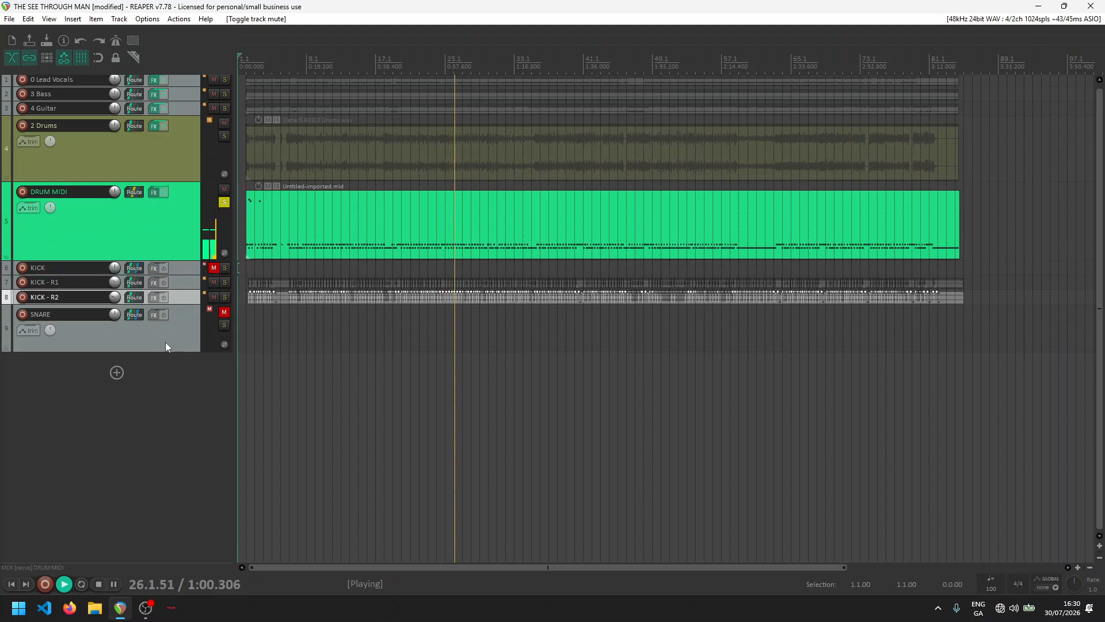
pyautogui.press('space')
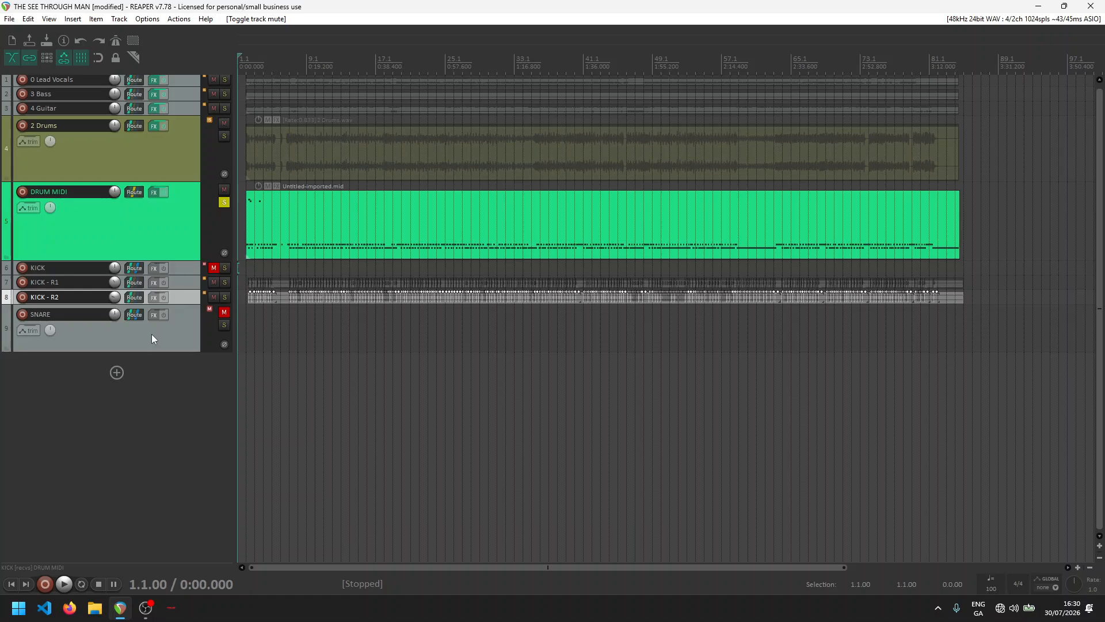
pyautogui.click(224, 312)
pyautogui.click(223, 325)
pyautogui.click(149, 223)
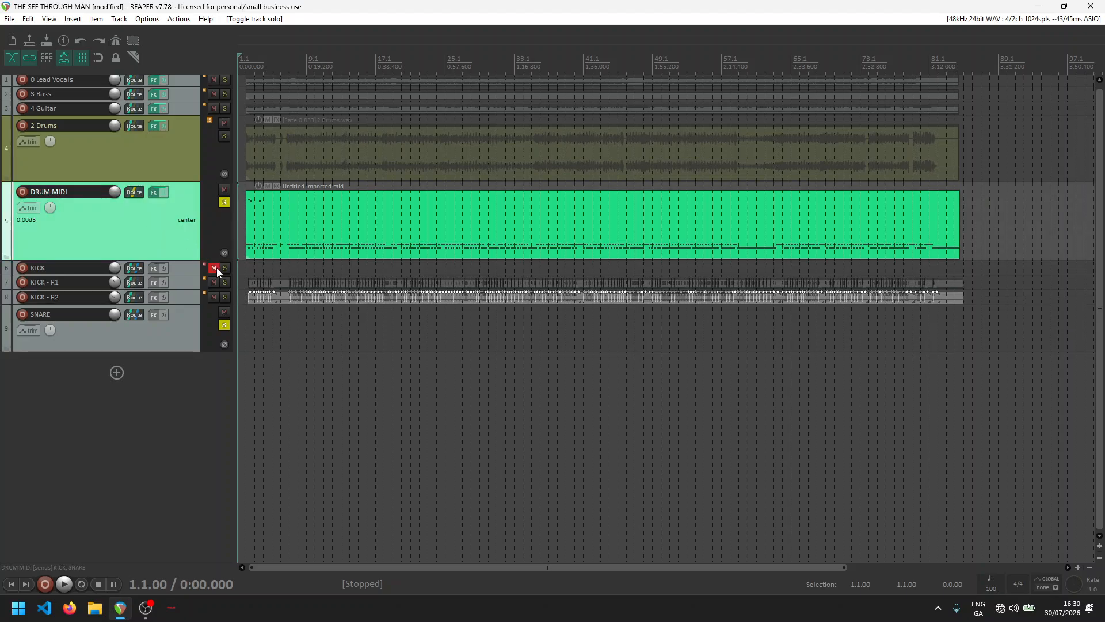
pyautogui.click(213, 283)
# - Audition the SNARE track and render it to a stem track with the original muted
pyautogui.click(112, 334)
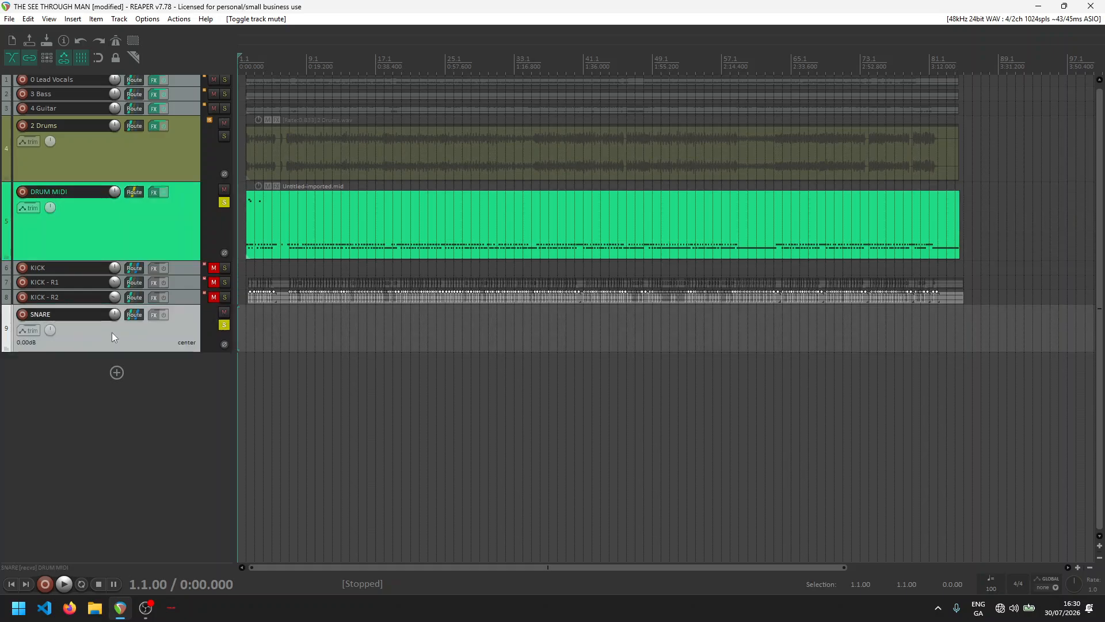
pyautogui.press('space')
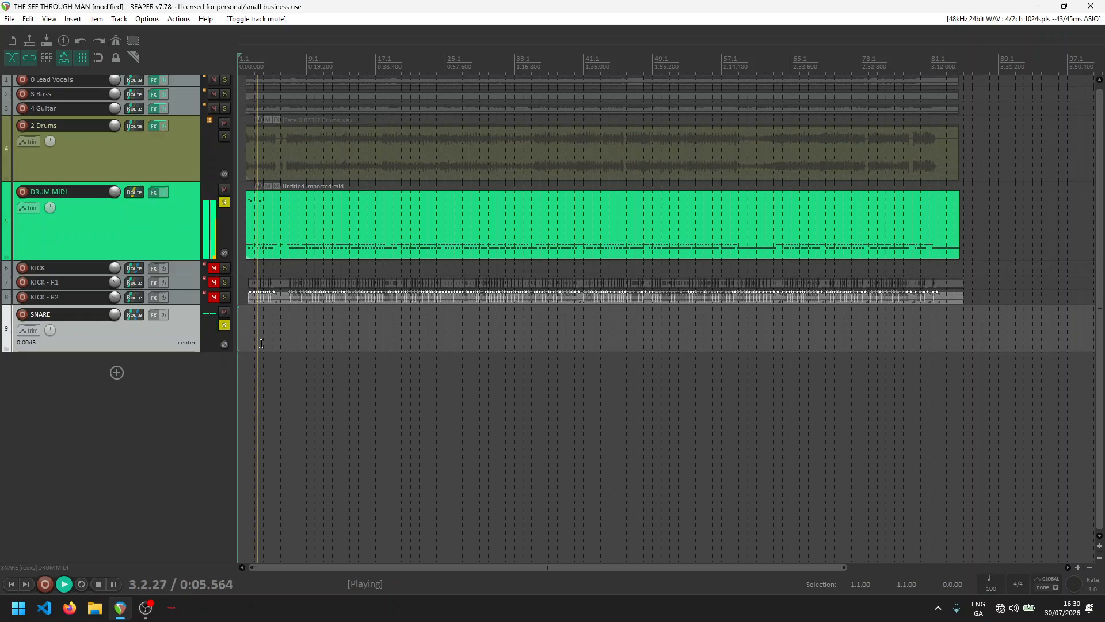
pyautogui.press('space')
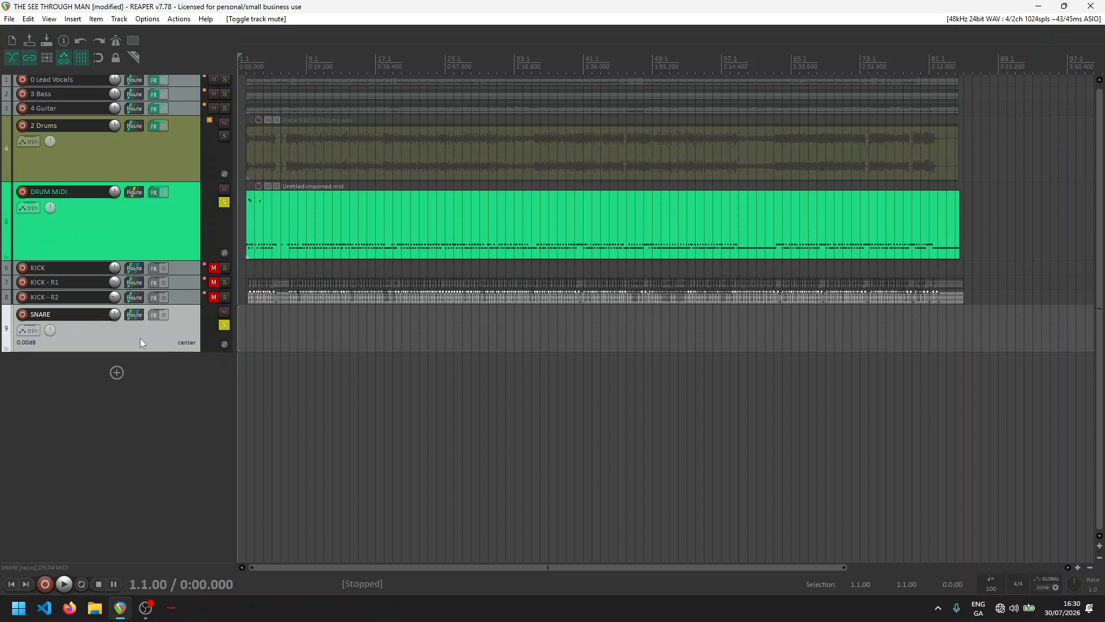
pyautogui.rightClick(140, 338)
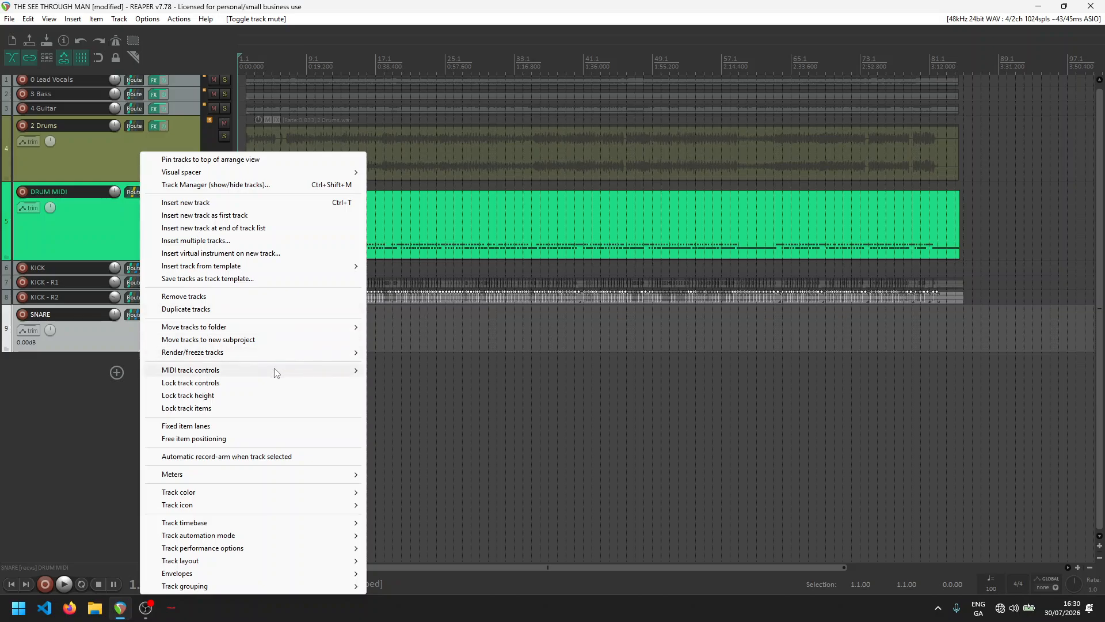
pyautogui.moveTo(277, 352)
pyautogui.click(452, 364)
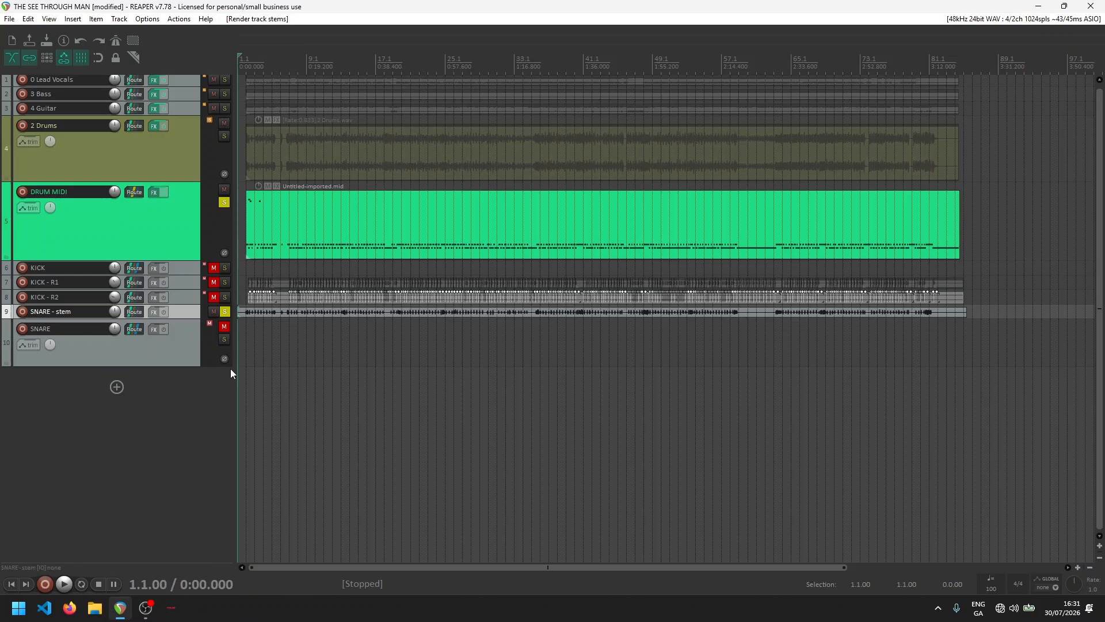
# - Play the rendered snare, place the SNARE - stem track below SNARE and make it taller, and reduce the SNARE track's height
pyautogui.press('space')
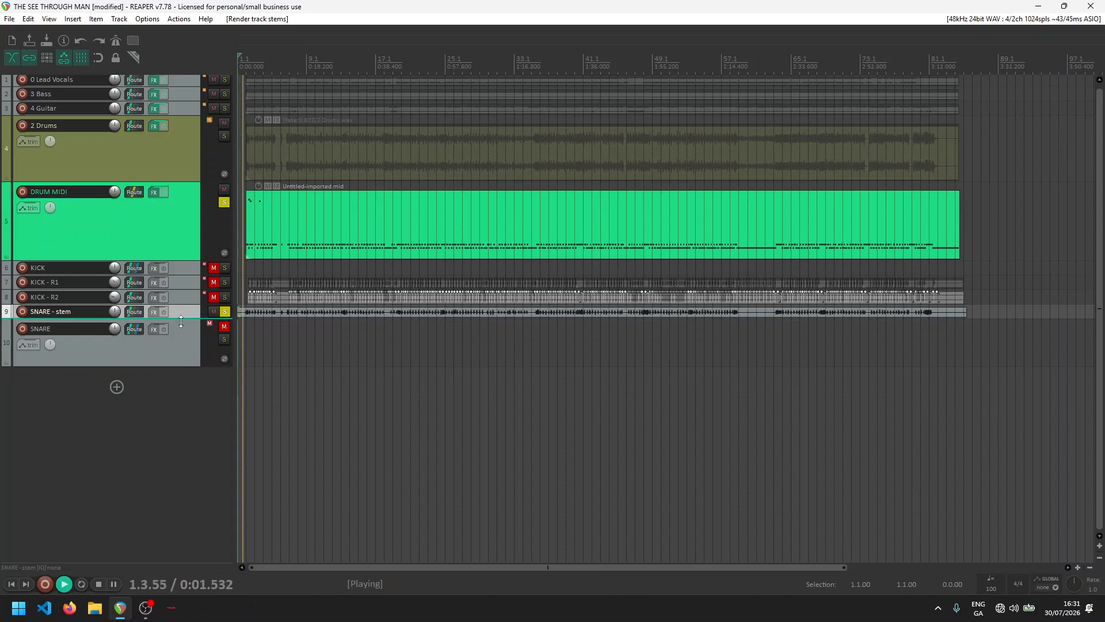
pyautogui.moveTo(181, 321)
pyautogui.mouseDown()
pyautogui.moveTo(181, 392)
pyautogui.moveTo(179, 304)
pyautogui.moveTo(176, 339)
pyautogui.mouseUp()
pyautogui.press('space')
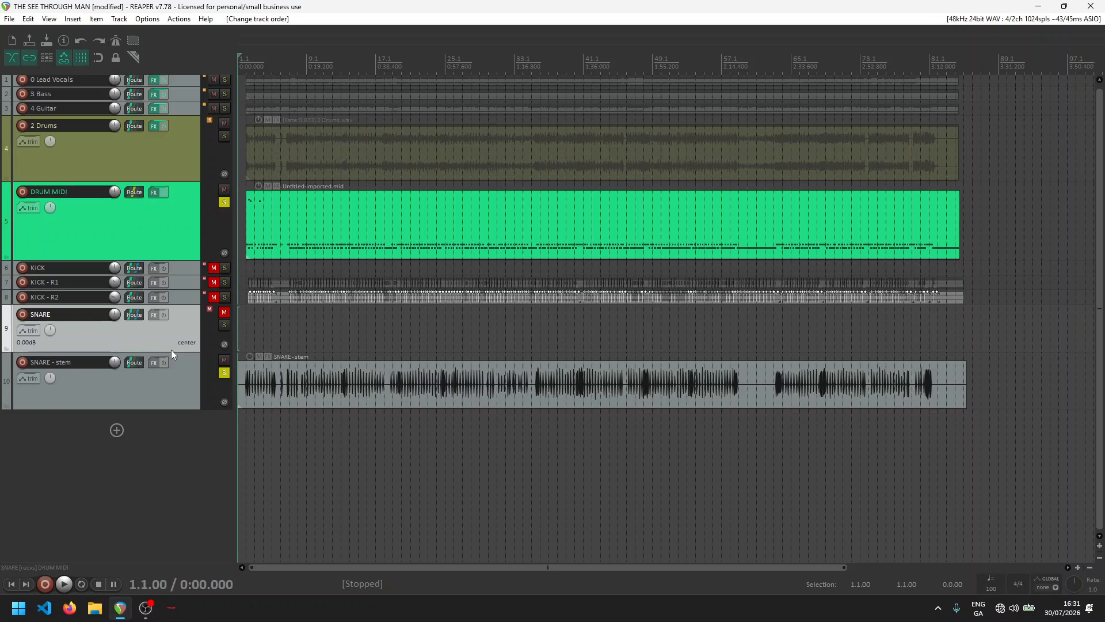
pyautogui.moveTo(171, 351); pyautogui.dragTo(176, 312)
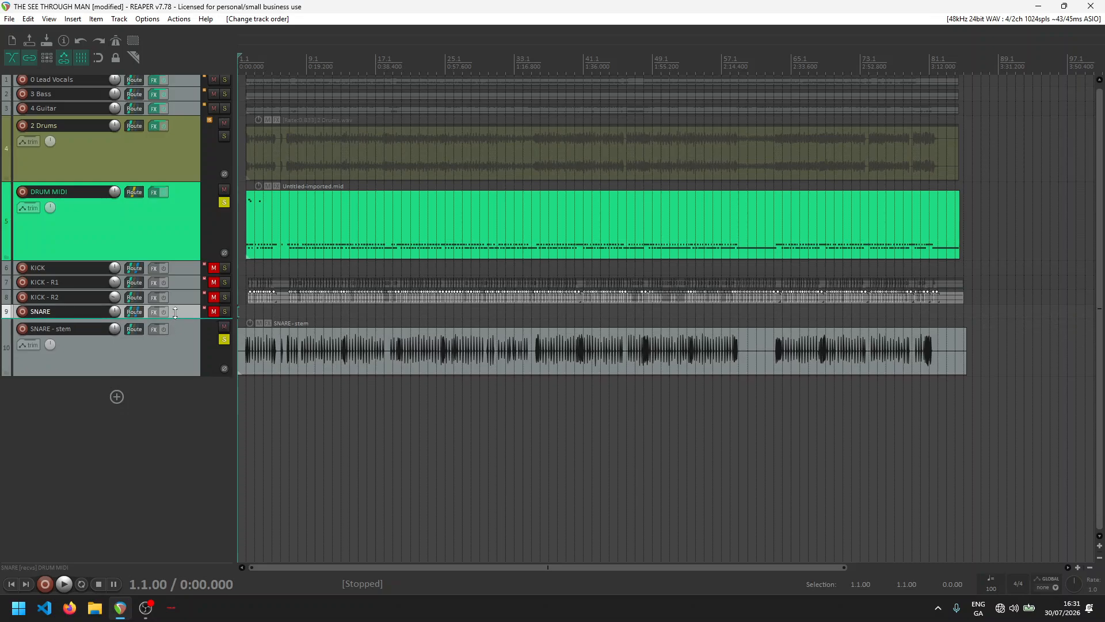
# - Make the SNARE - stem track taller and minimize the heights of the DRUM MIDI and SNARE tracks
pyautogui.click(140, 360)
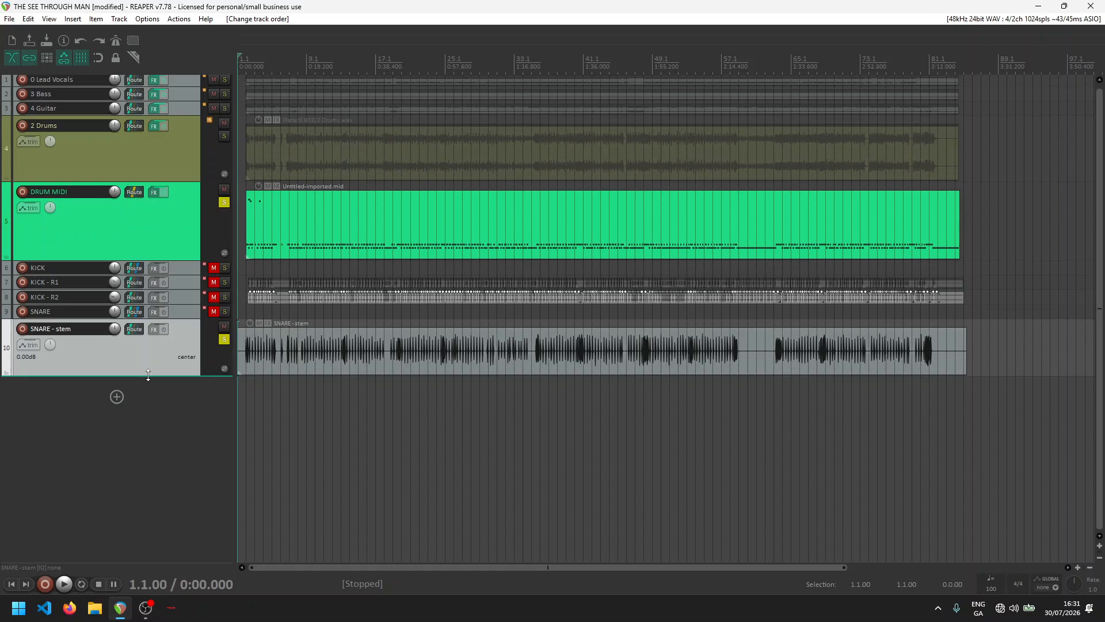
pyautogui.moveTo(148, 375); pyautogui.dragTo(149, 409)
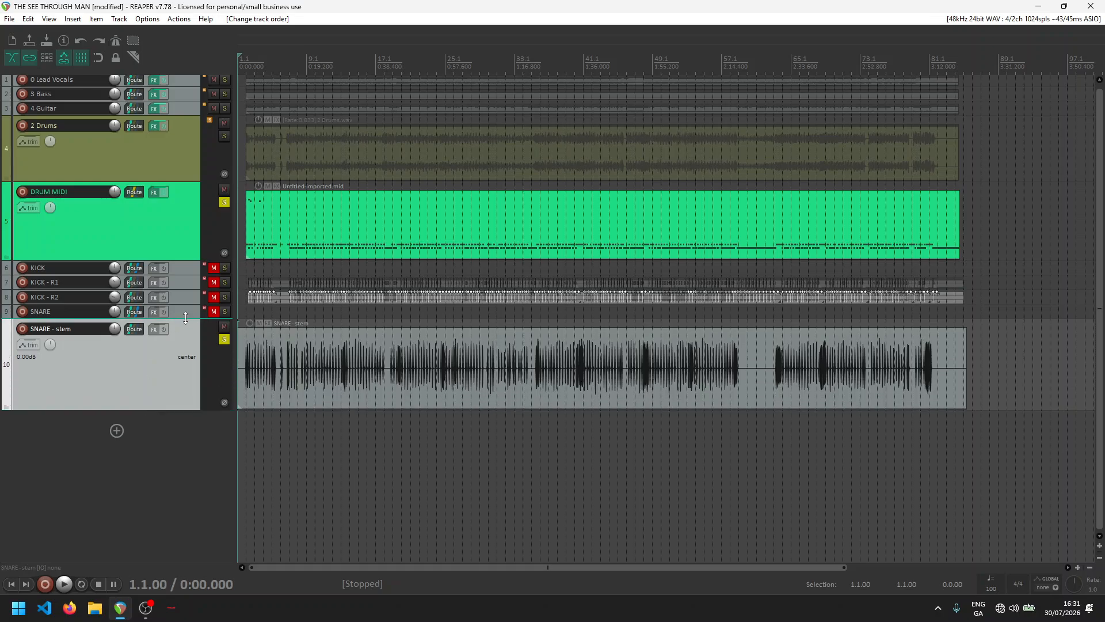
pyautogui.moveTo(186, 317); pyautogui.dragTo(187, 366)
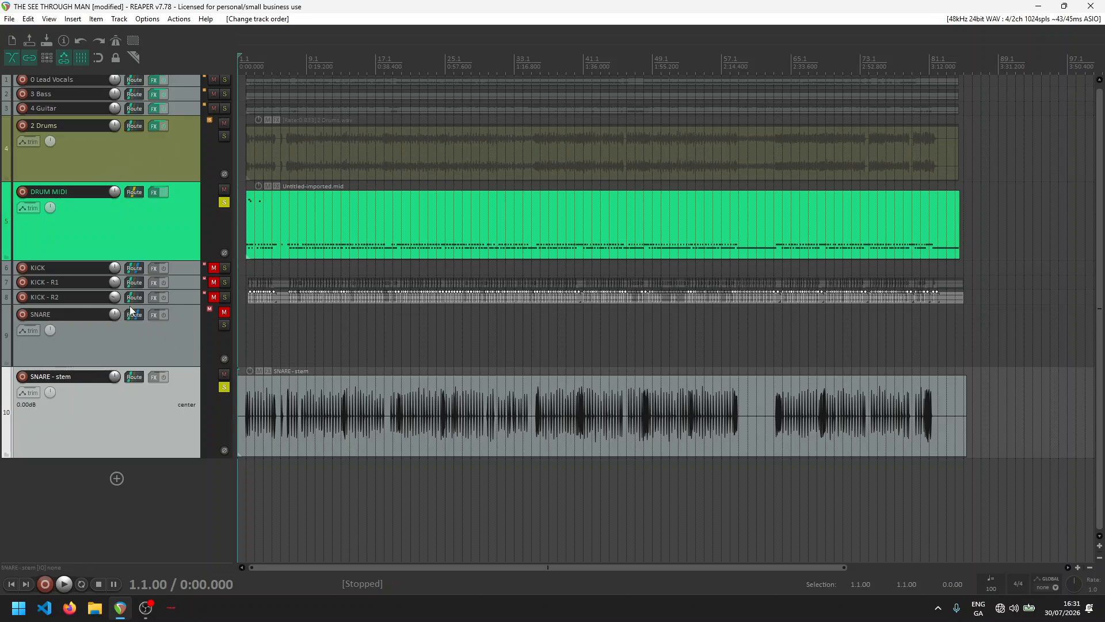
pyautogui.click(85, 215)
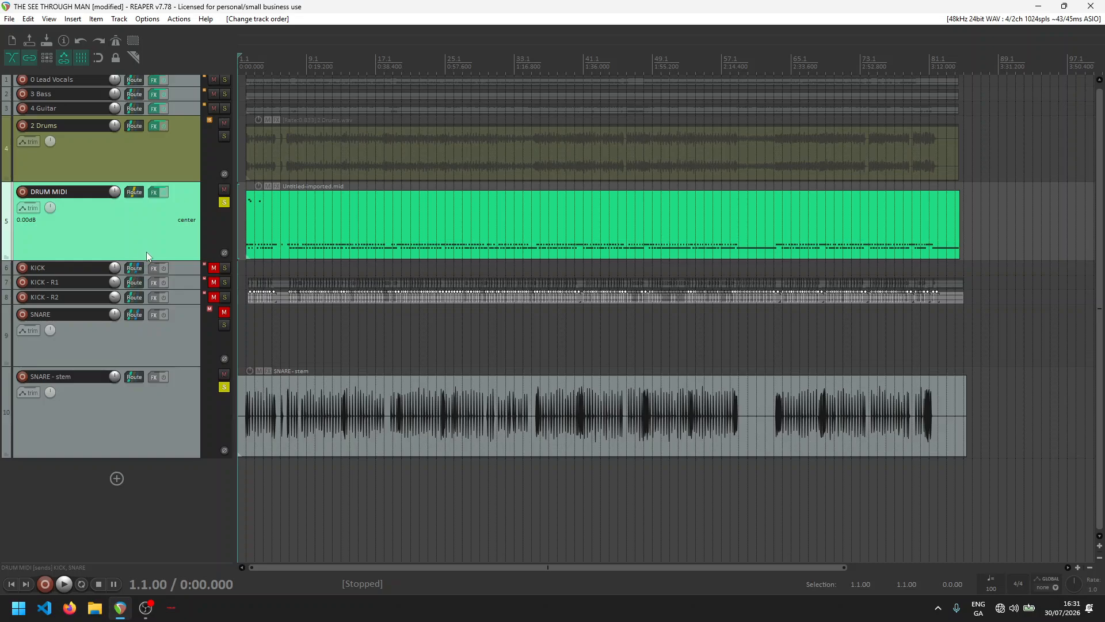
pyautogui.moveTo(146, 259); pyautogui.dragTo(145, 199)
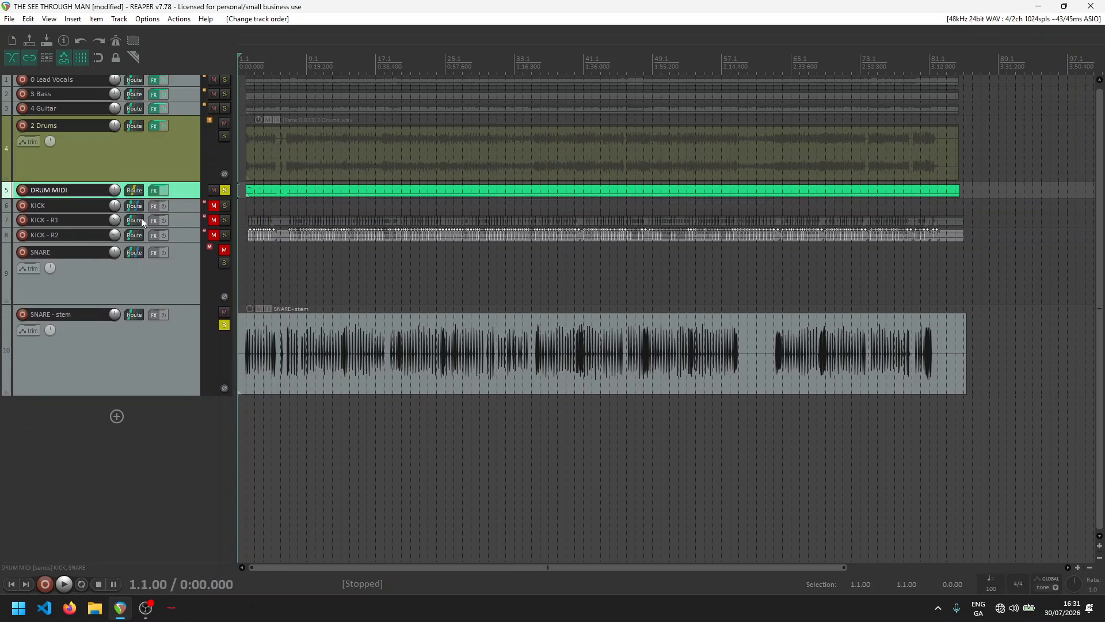
pyautogui.moveTo(166, 303); pyautogui.dragTo(169, 258)
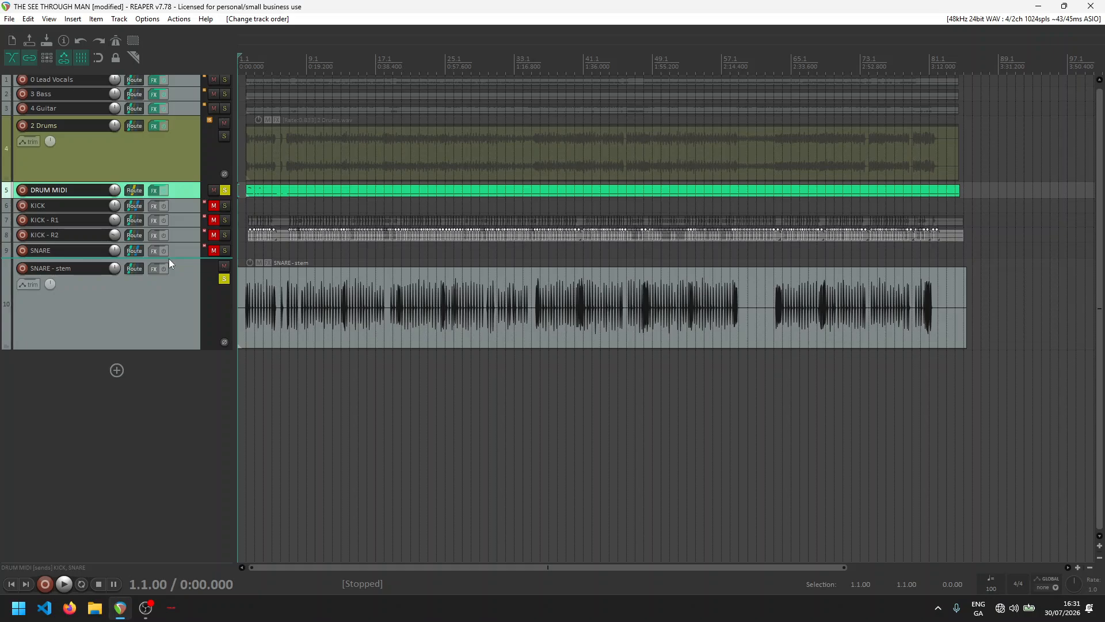
pyautogui.click(134, 326)
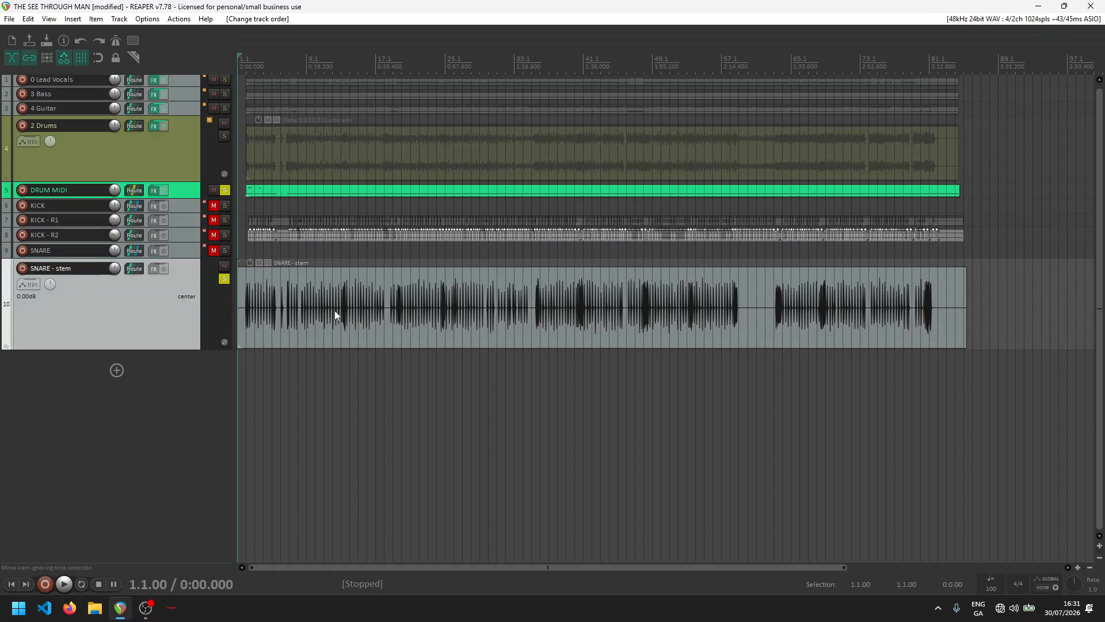
# - Open Dynamic split and its transient detection settings for the SNARE - stem item, and make its track taller to see the hits
pyautogui.scroll(2, 335, 311)
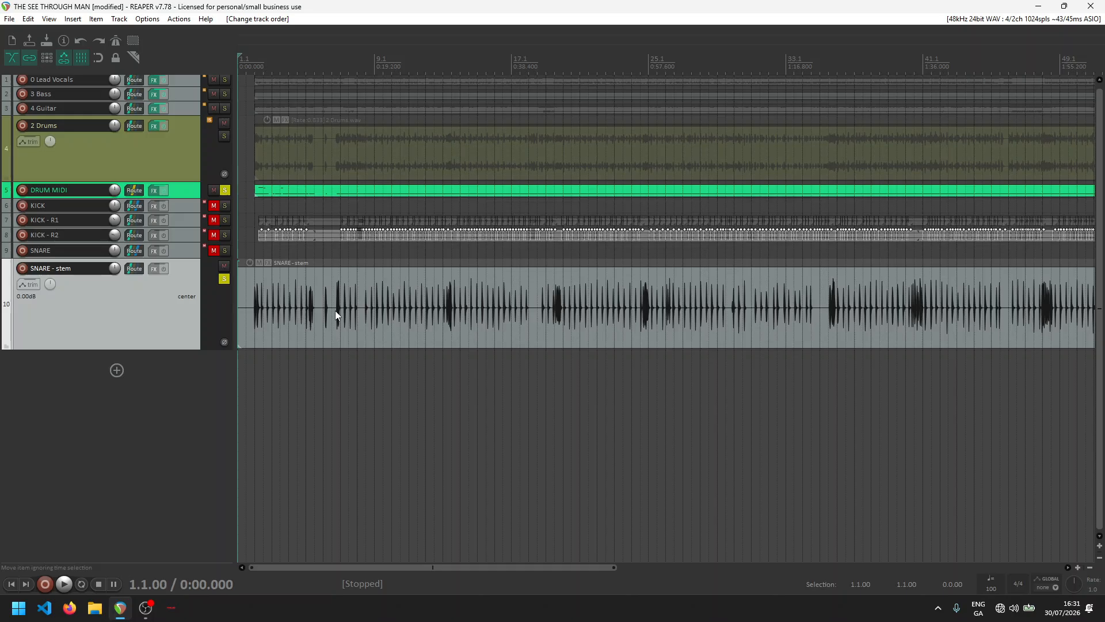
pyautogui.click(330, 311)
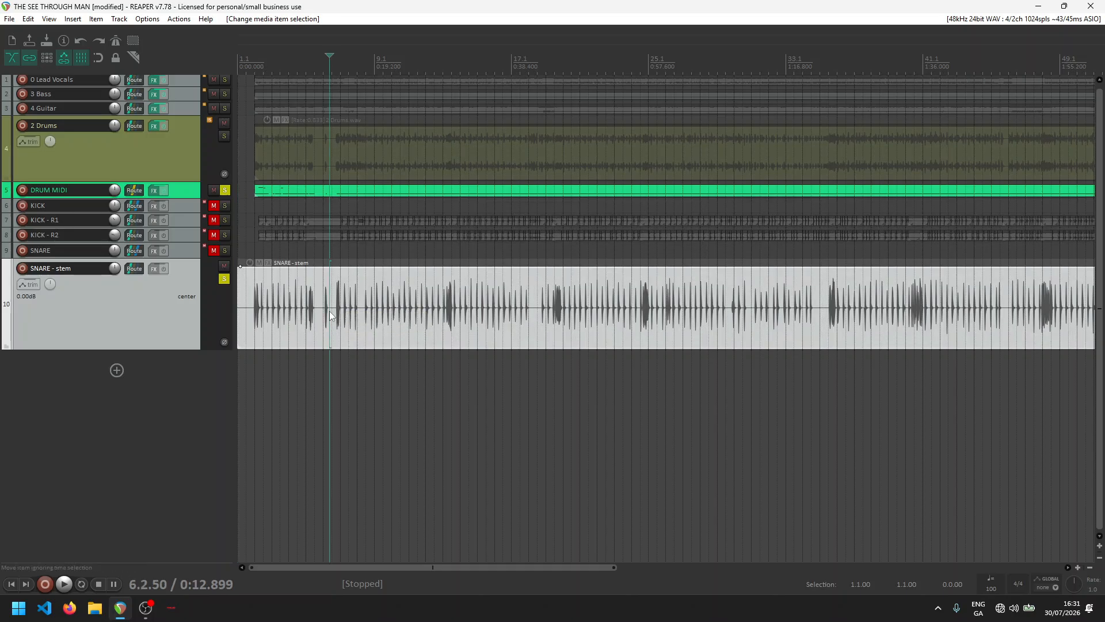
pyautogui.press('Home')
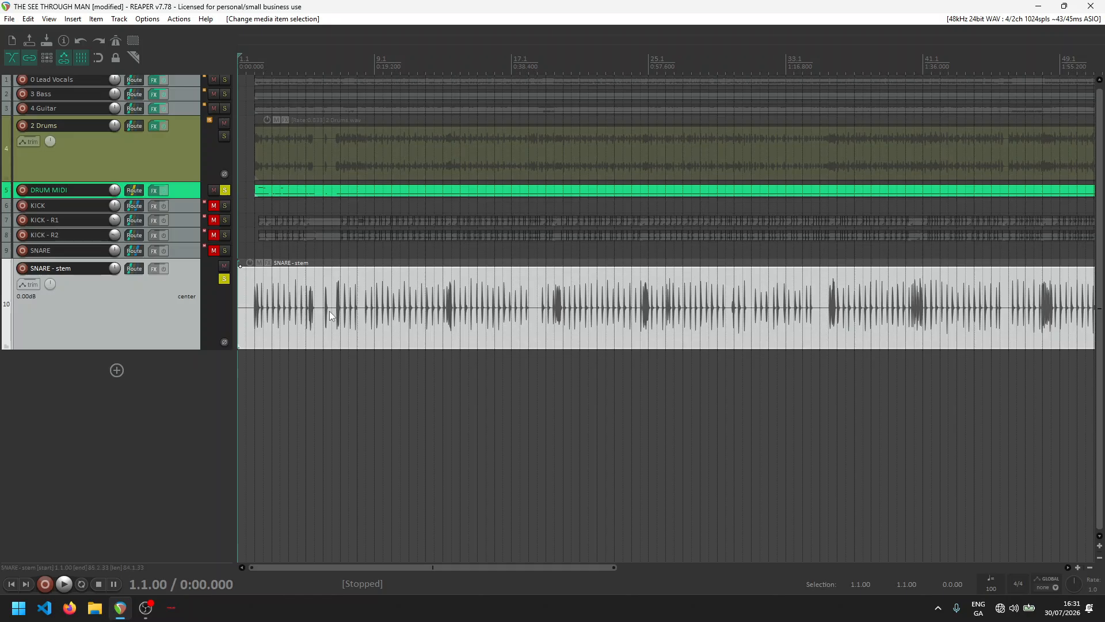
pyautogui.press('d')
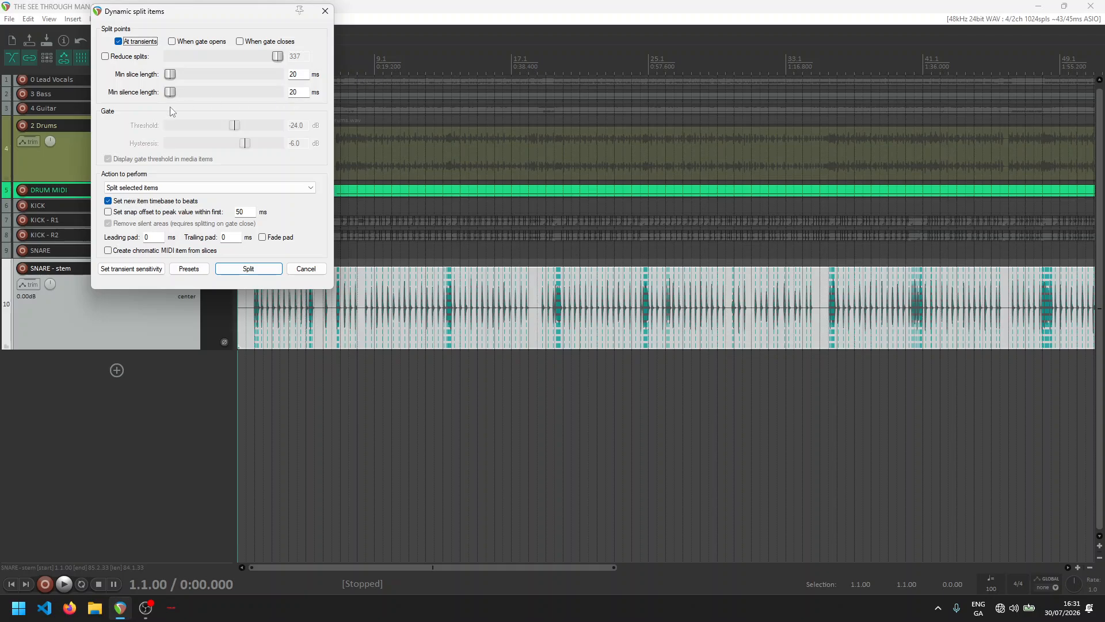
pyautogui.click(121, 270)
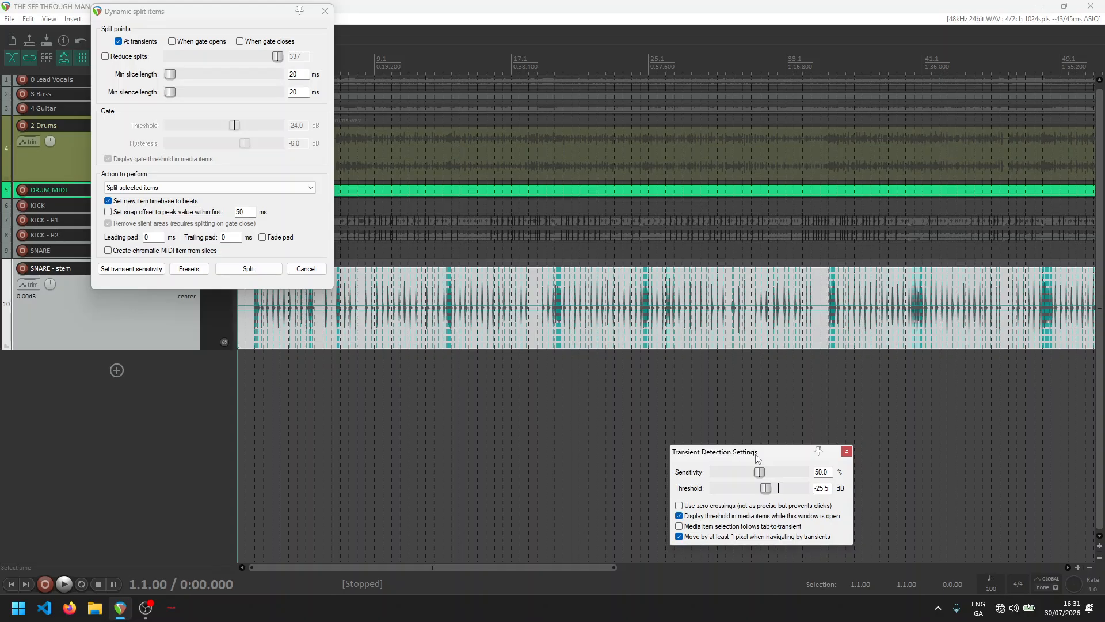
pyautogui.moveTo(727, 458); pyautogui.dragTo(419, 400)
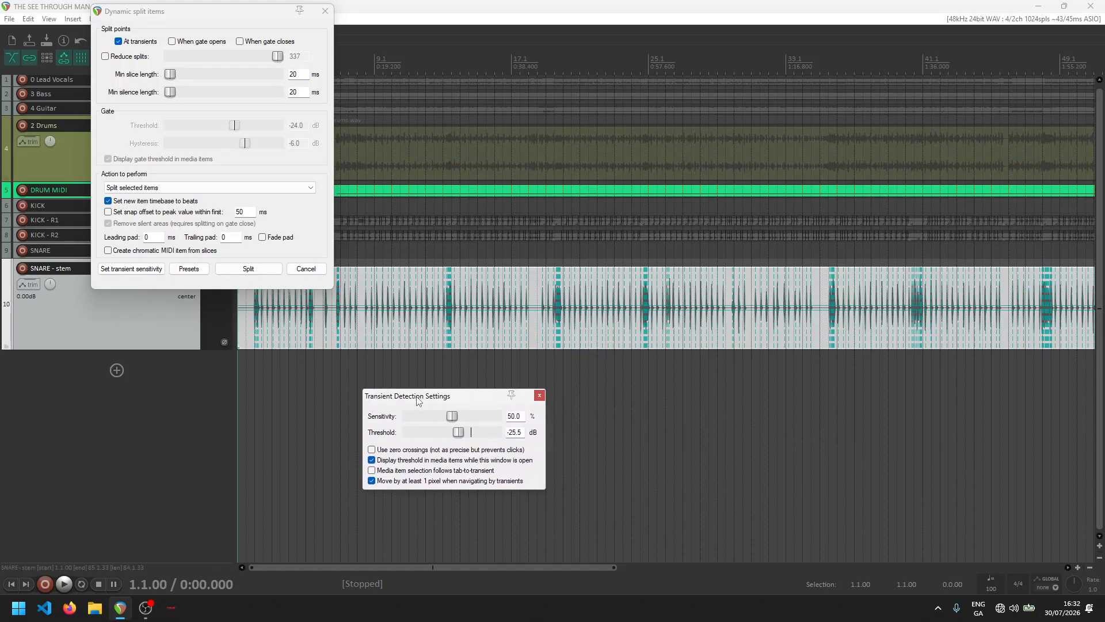
pyautogui.scroll(3, 395, 345)
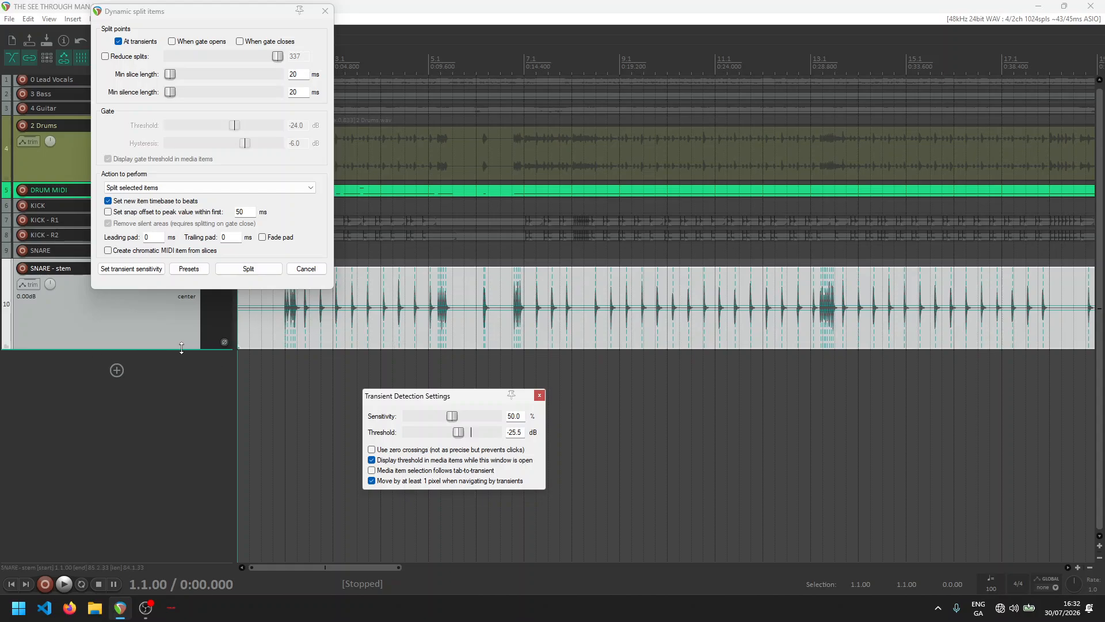
pyautogui.moveTo(183, 350); pyautogui.dragTo(190, 454)
pyautogui.scroll(2, 702, 338)
pyautogui.scroll(3, 703, 337)
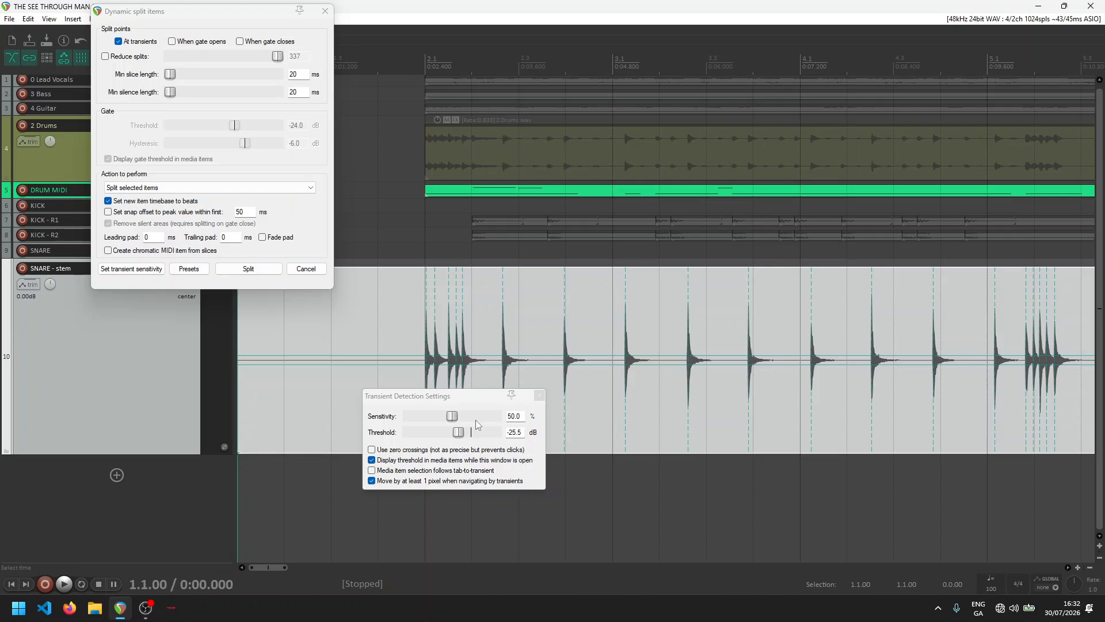
# - Set the transient detection threshold to -20.9 dB, checking the split markers against quiet and loud hits along the snare item
pyautogui.moveTo(461, 437); pyautogui.dragTo(489, 445)
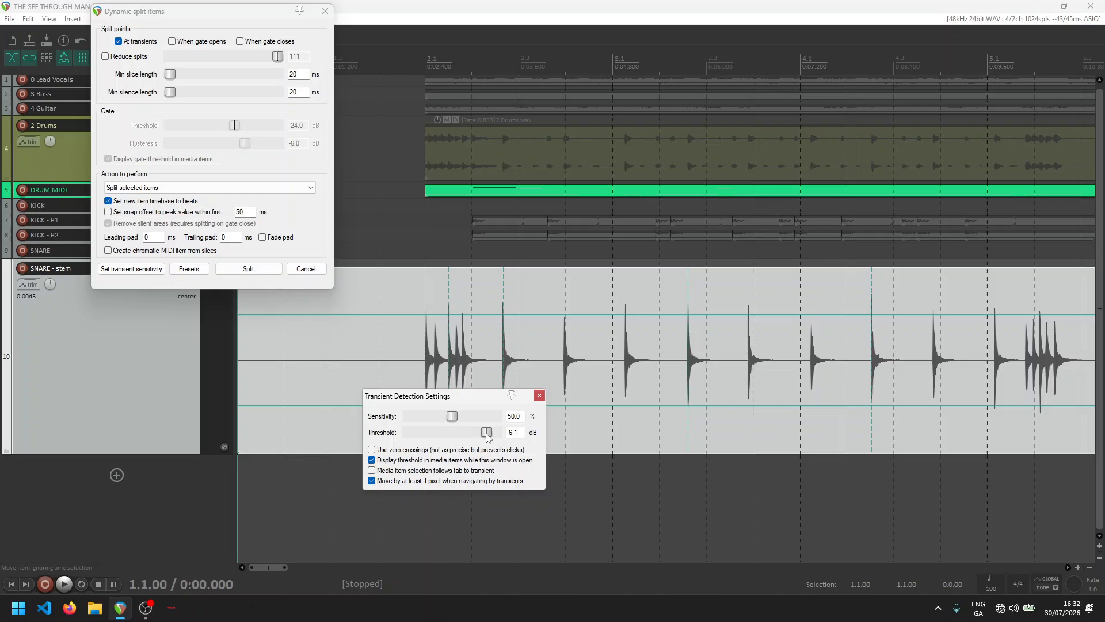
pyautogui.moveTo(487, 438); pyautogui.dragTo(483, 438)
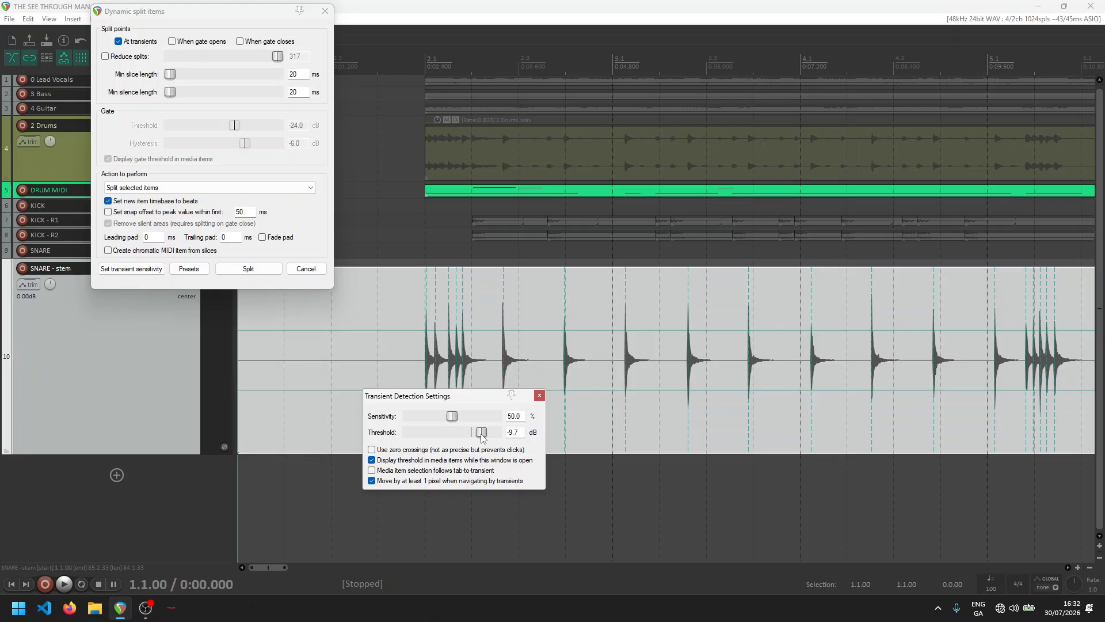
pyautogui.moveTo(268, 568); pyautogui.dragTo(408, 585)
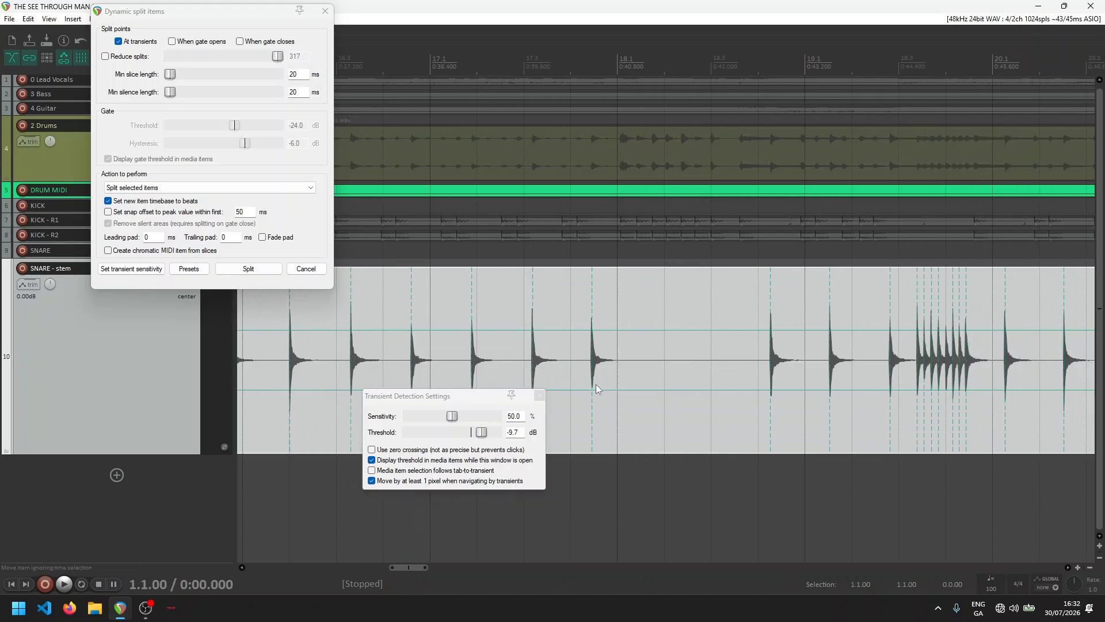
pyautogui.moveTo(487, 436); pyautogui.dragTo(481, 436)
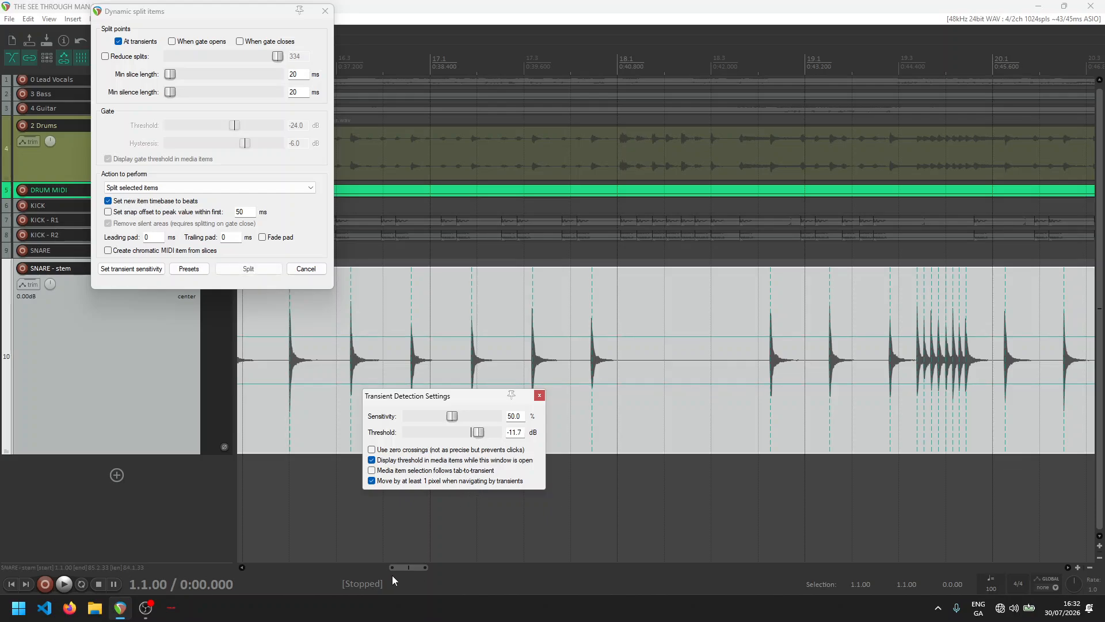
pyautogui.moveTo(414, 568); pyautogui.dragTo(510, 568)
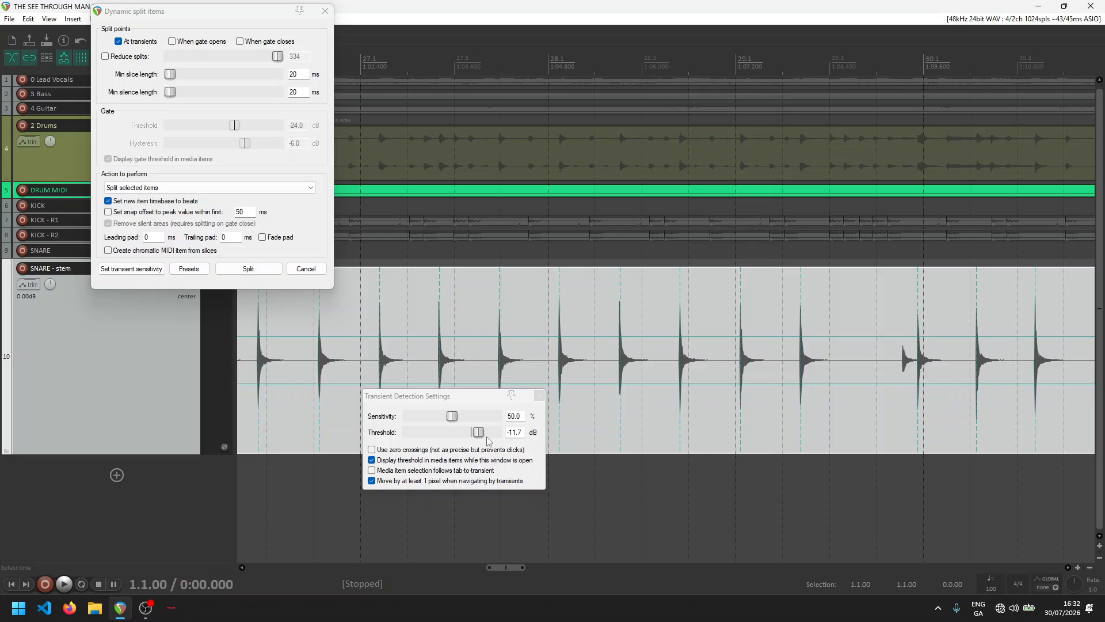
pyautogui.moveTo(481, 437); pyautogui.dragTo(469, 438)
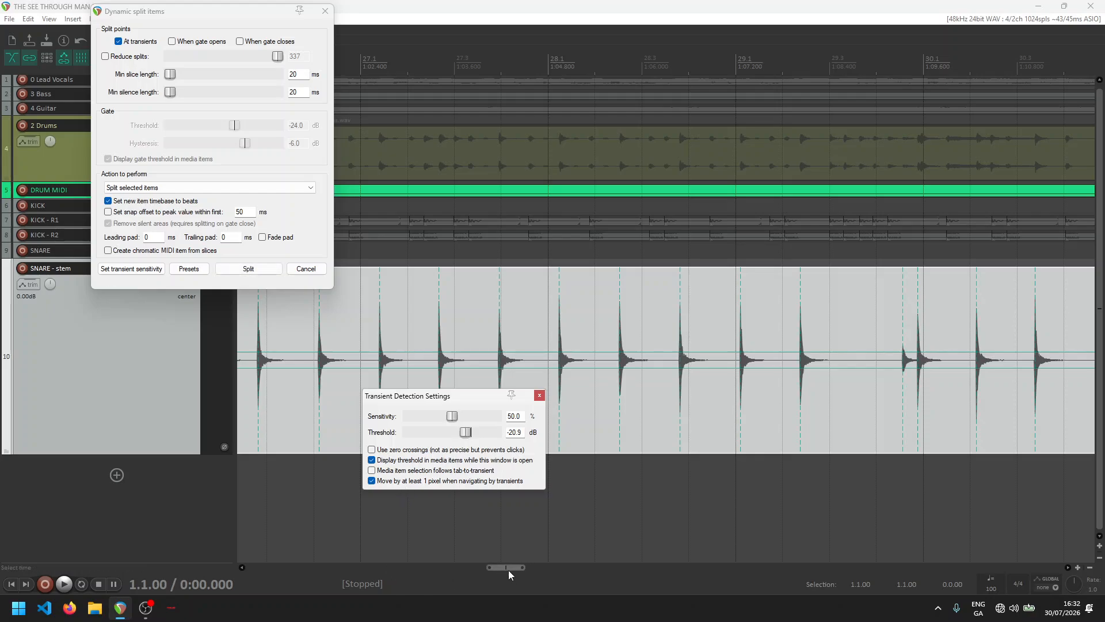
pyautogui.moveTo(509, 570); pyautogui.dragTo(737, 548)
pyautogui.moveTo(787, 535); pyautogui.dragTo(234, 528)
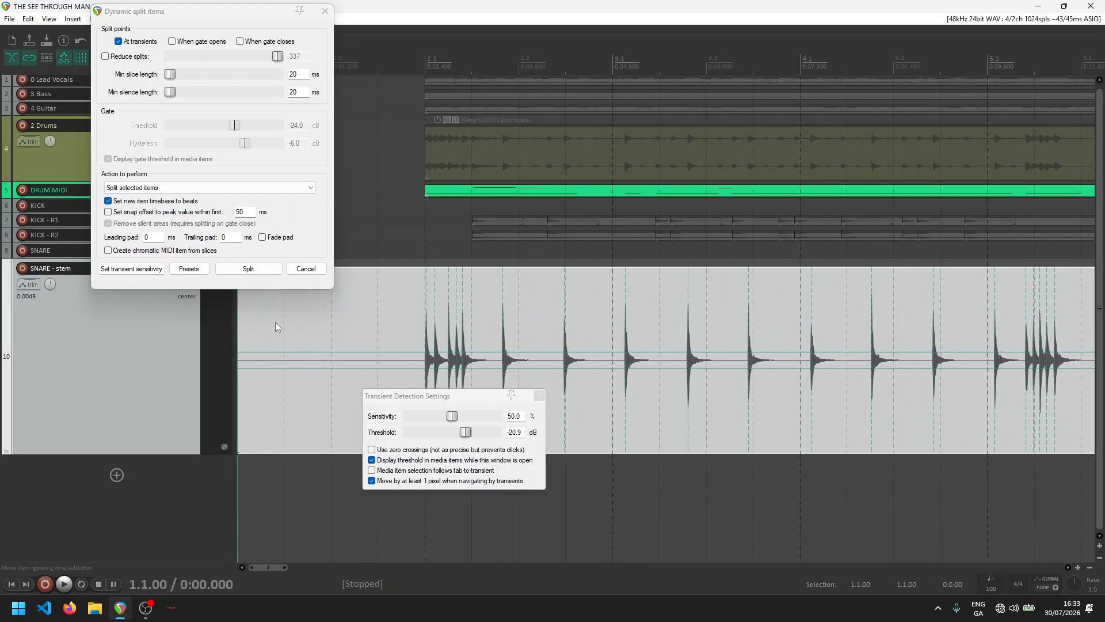
# - Split the snare item at its transients and delete the silent slice before the first hit
pyautogui.click(254, 269)
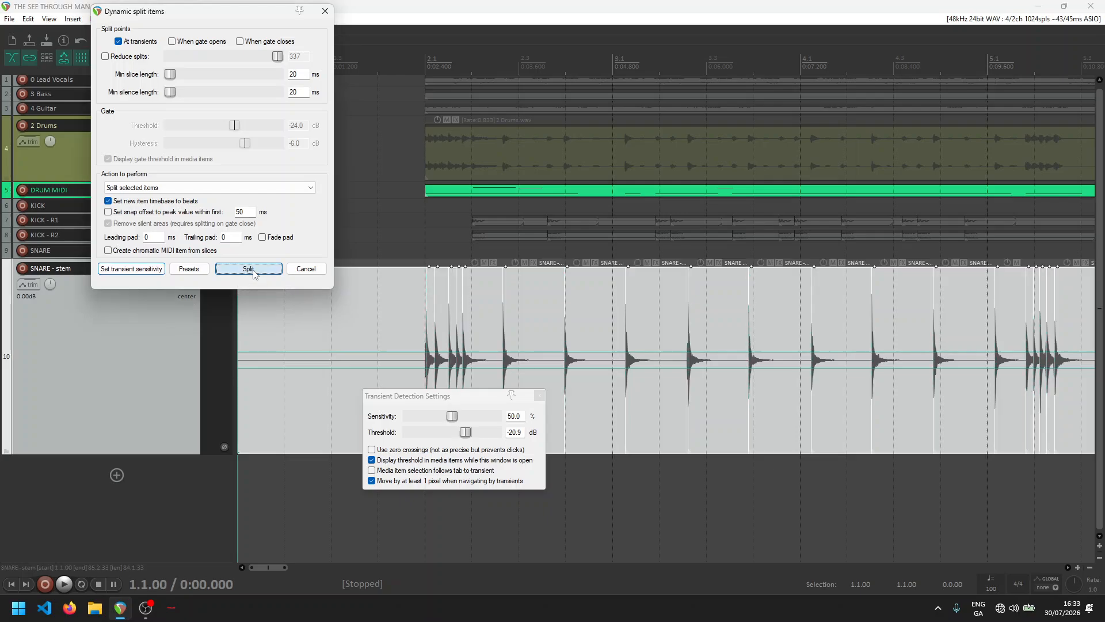
pyautogui.click(540, 396)
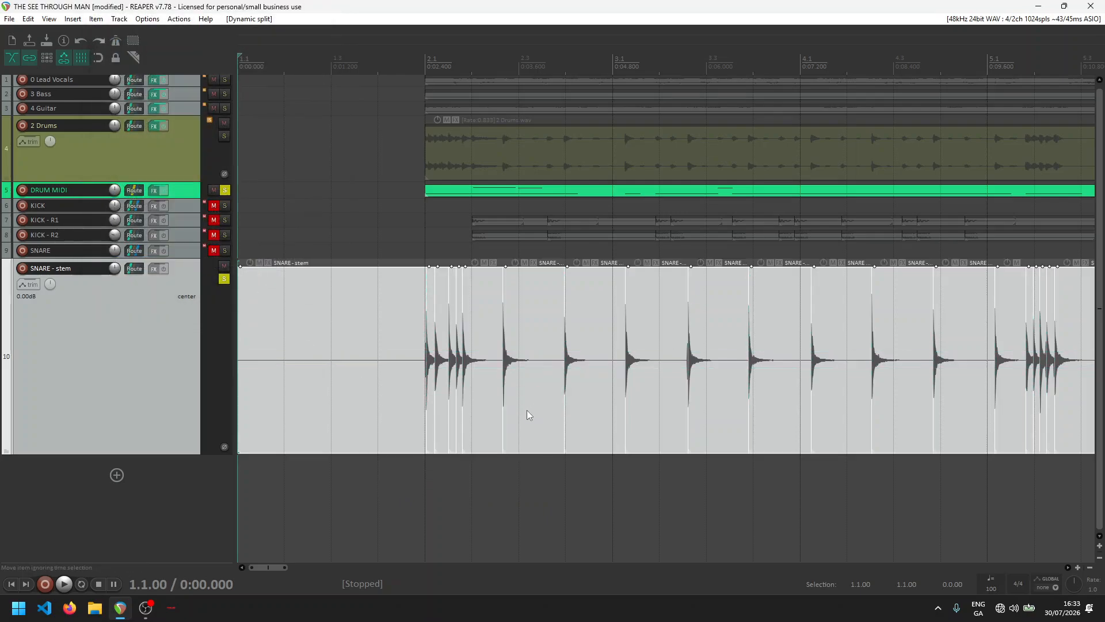
pyautogui.moveTo(333, 221); pyautogui.dragTo(312, 491)
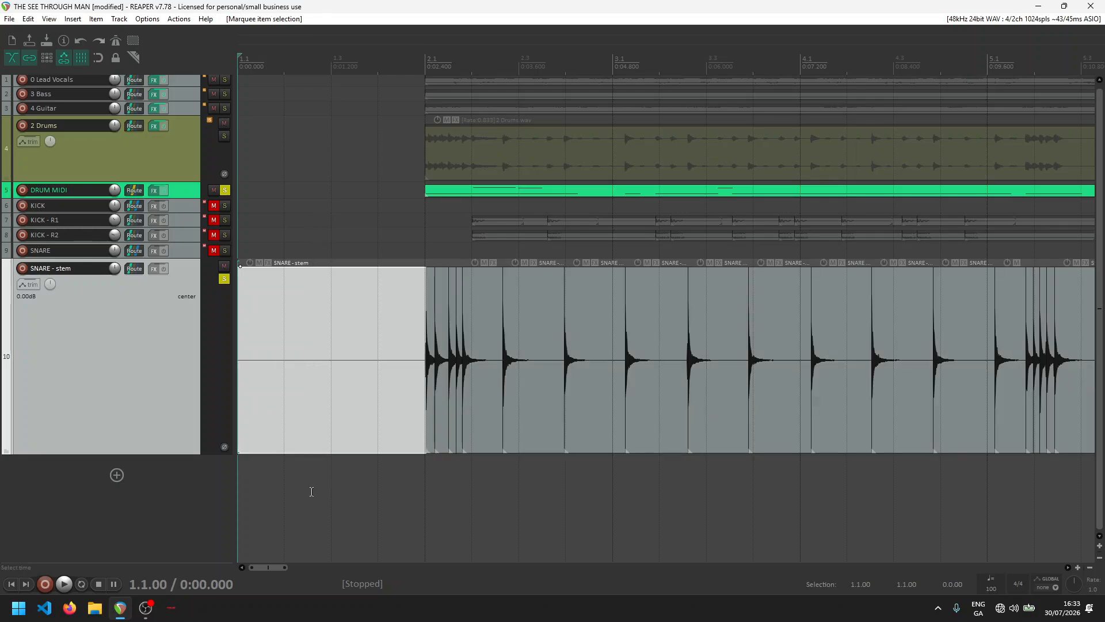
pyautogui.press('Delete')
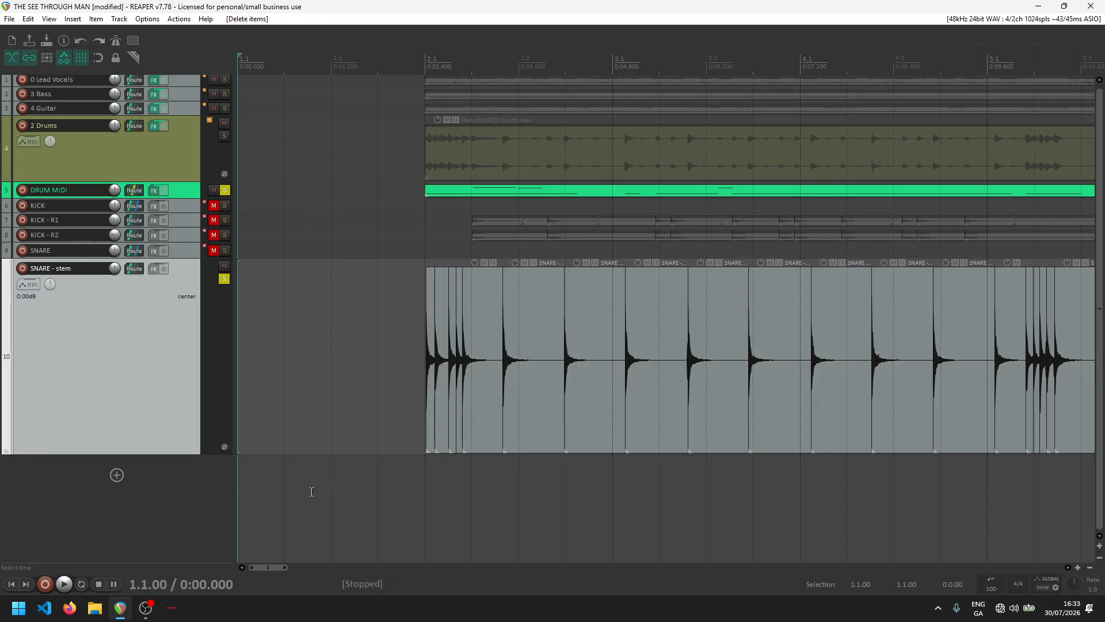
# - Select all remaining snare slices on the SNARE - stem track
pyautogui.scroll(-4, 312, 491)
pyautogui.scroll(-3, 311, 491)
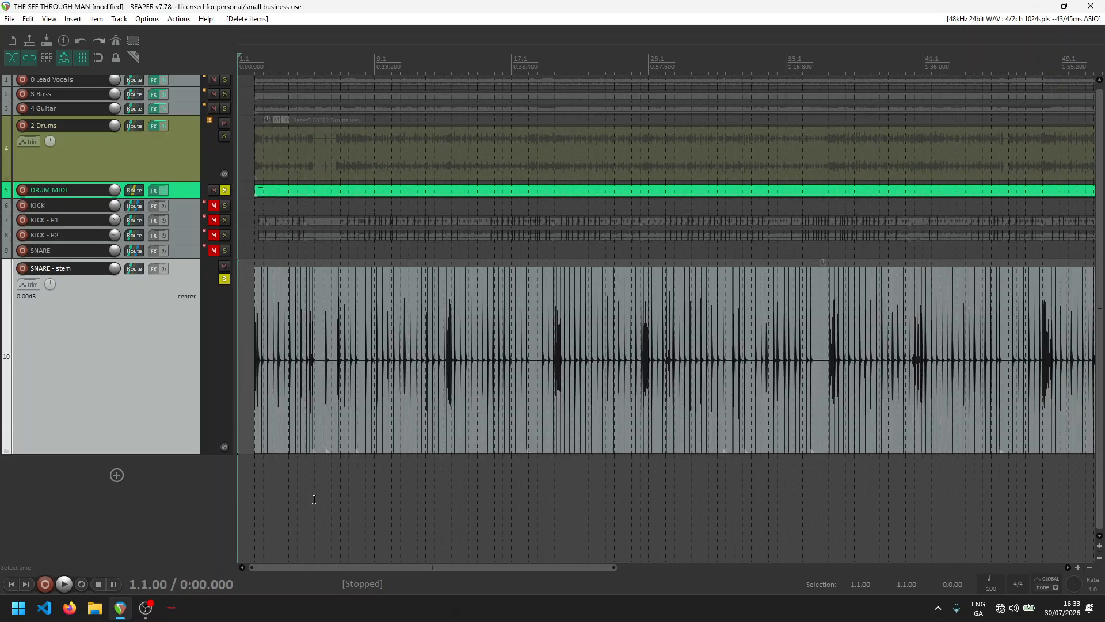
pyautogui.scroll(-2, 495, 532)
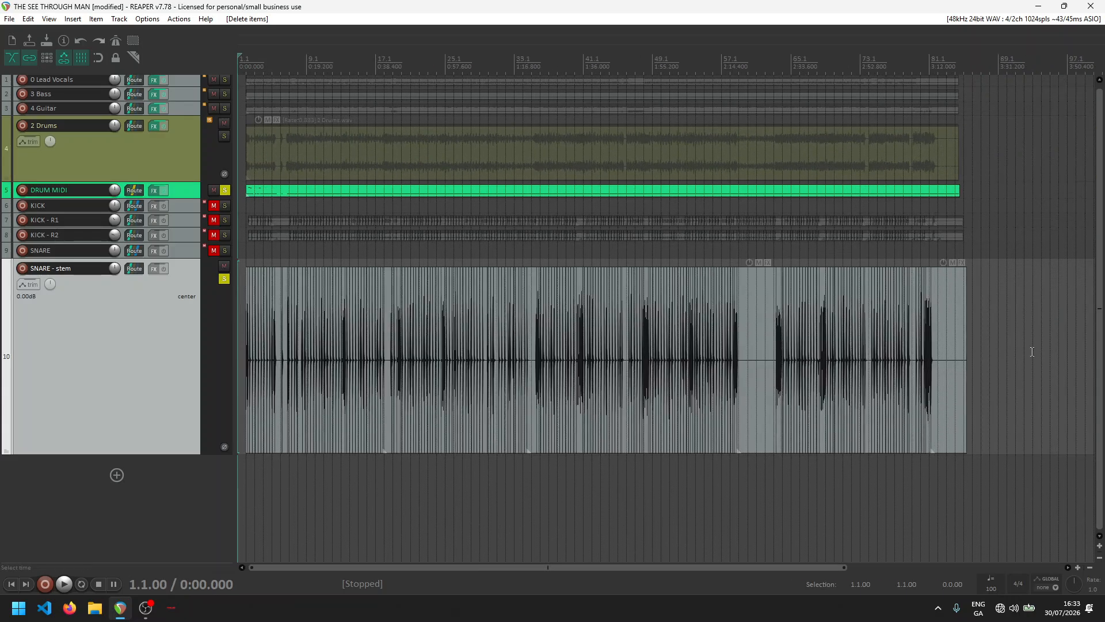
pyautogui.moveTo(1033, 354); pyautogui.dragTo(71, 382)
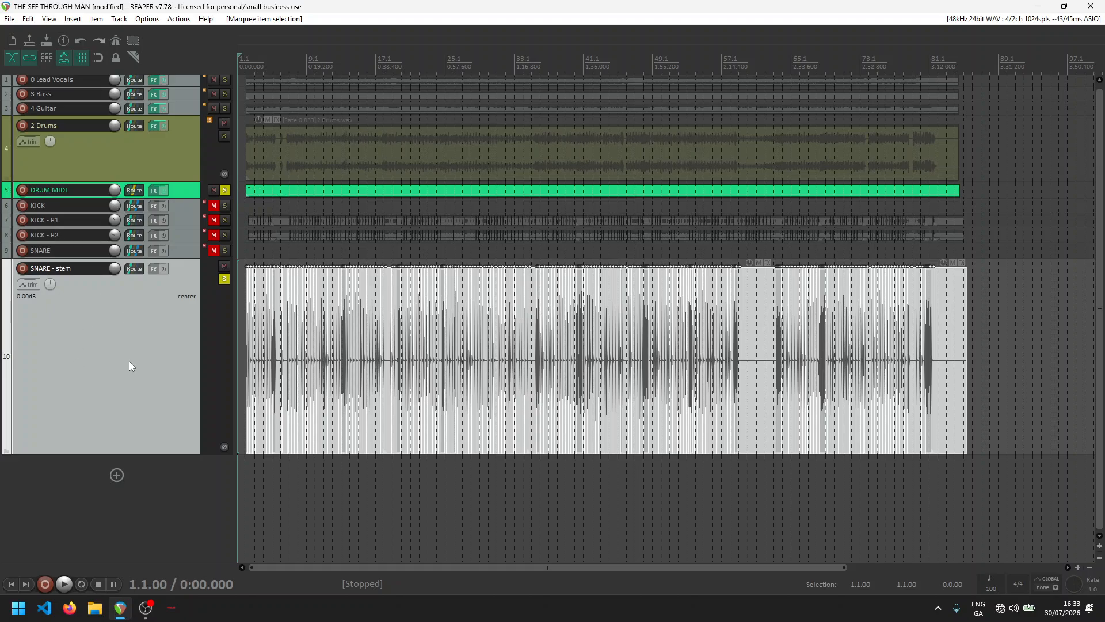
# - Examine the item settings available for the selected snare slices, including the timebase options, without changing any
pyautogui.rightClick(284, 279)
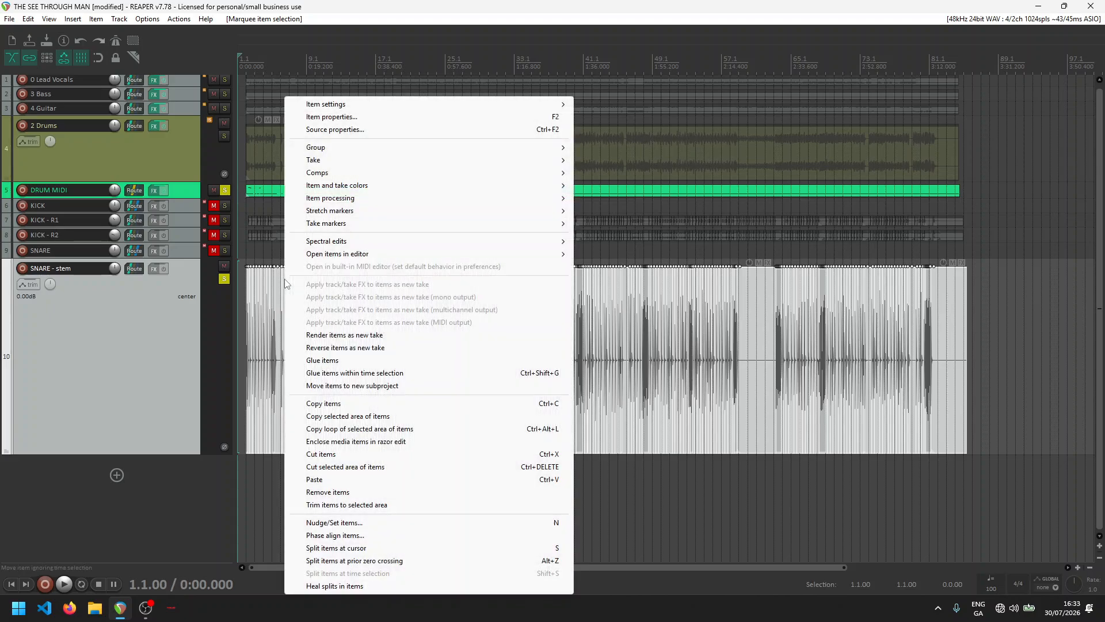
pyautogui.moveTo(363, 105)
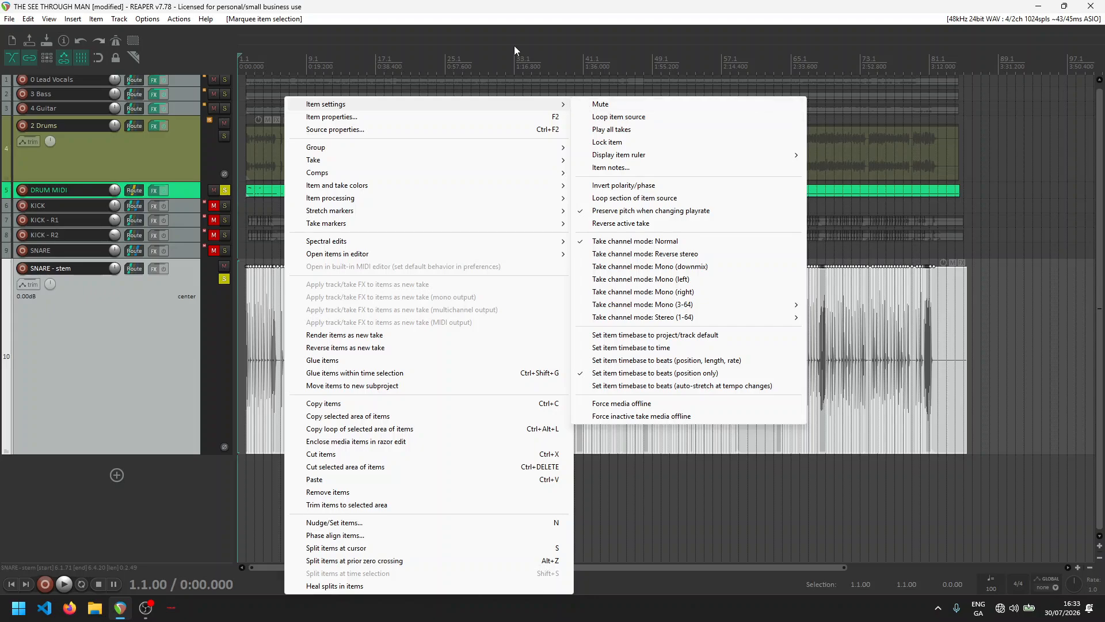
pyautogui.press('Escape')
pyautogui.press('Escape')
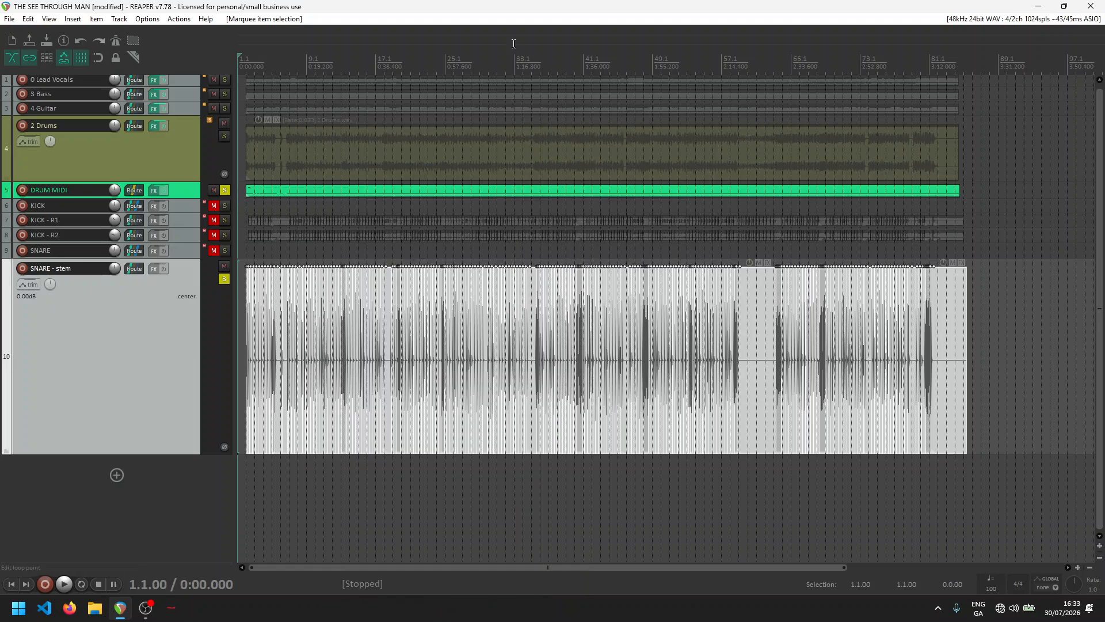
pyautogui.rightClick(265, 313)
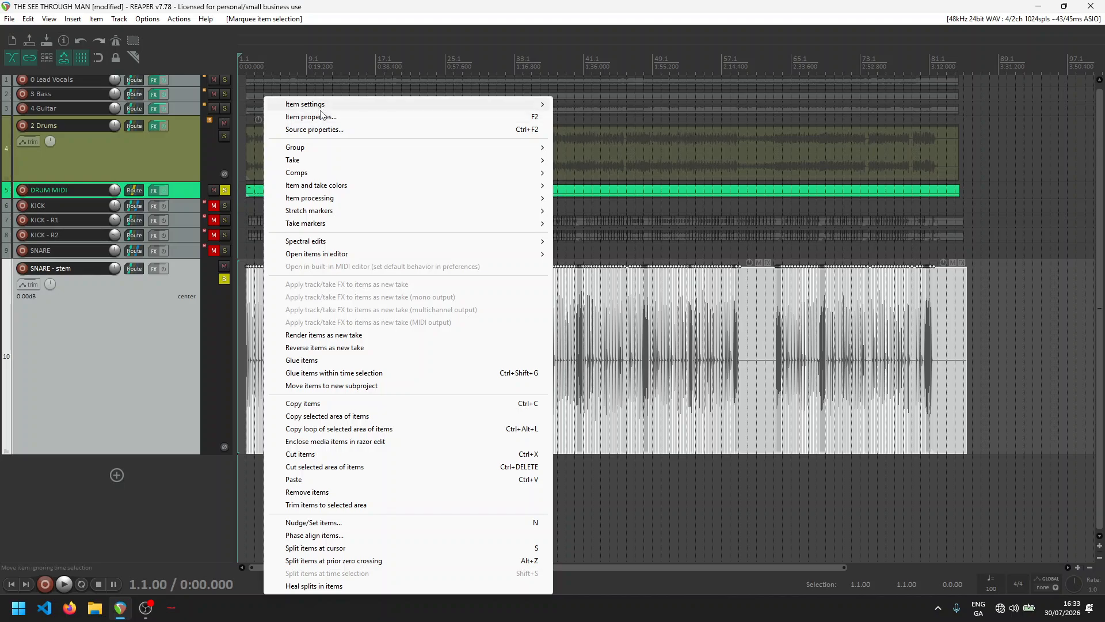
pyautogui.moveTo(321, 109)
pyautogui.press('Escape')
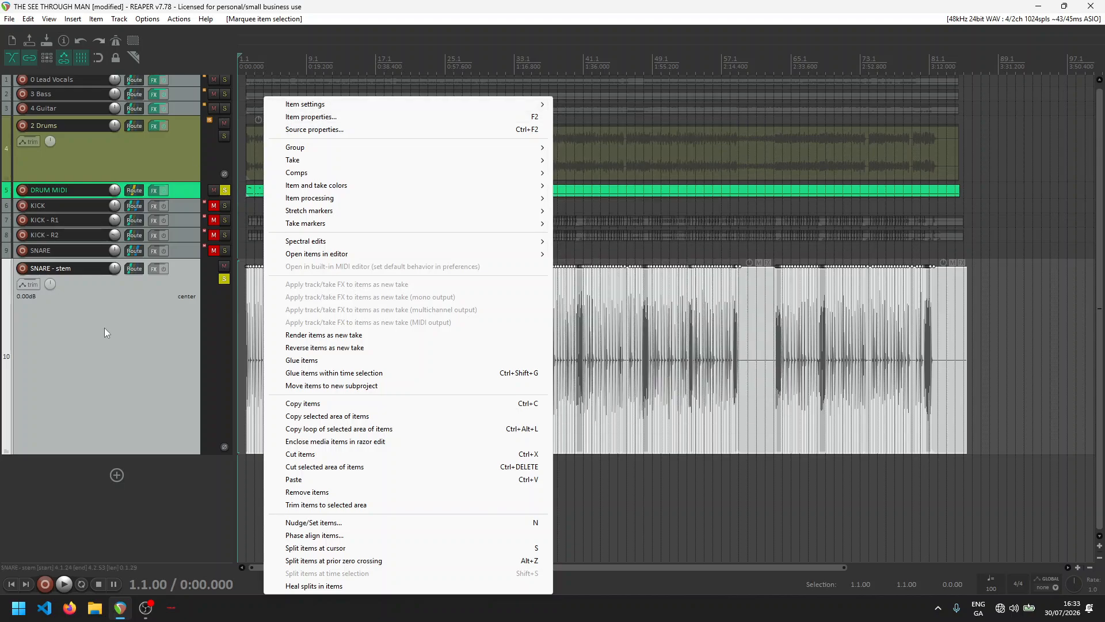
pyautogui.press('Escape')
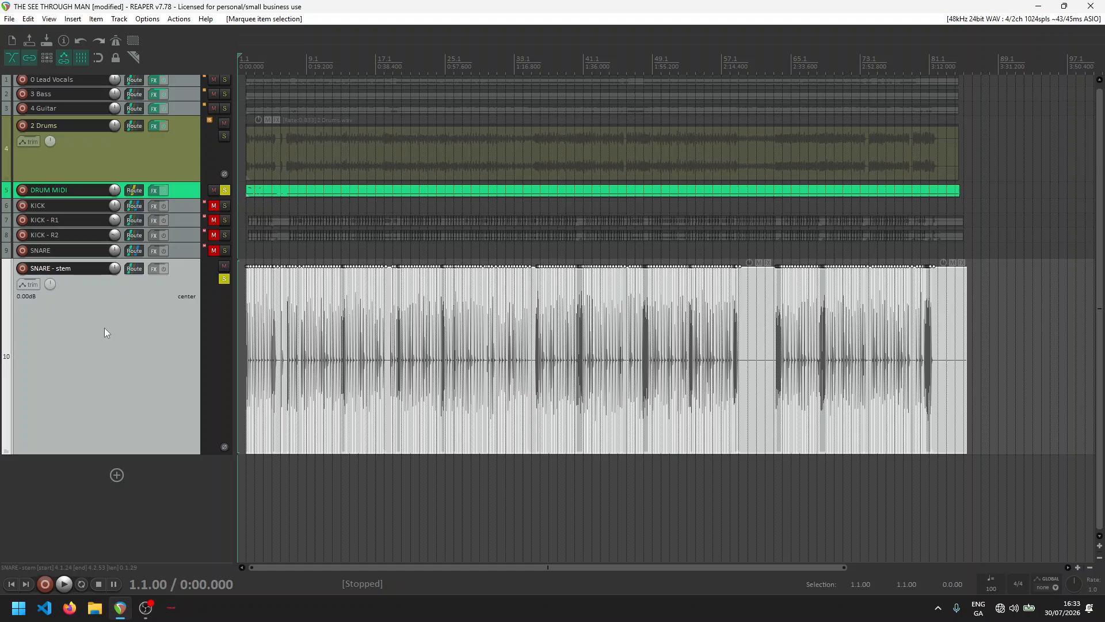
# - Audition the dry snare one-shots and replace the media source of all selected snare slices with SNARE - Dry-04.wav
pyautogui.hotkey('ctrl', 'alt', 'x')
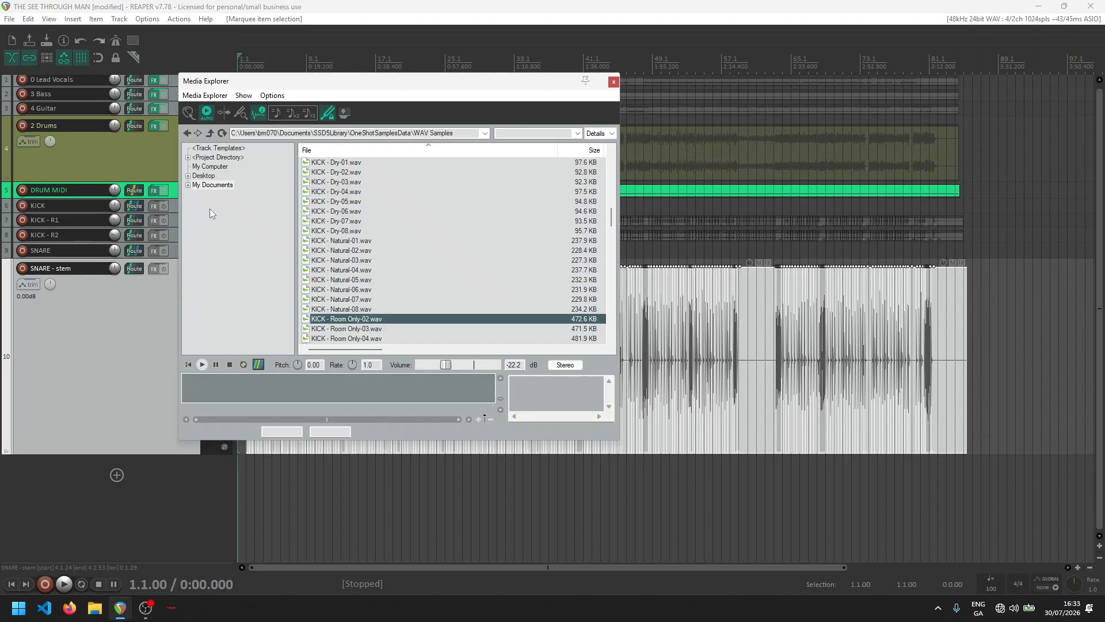
pyautogui.scroll(-3, 418, 236)
pyautogui.scroll(-10, 418, 237)
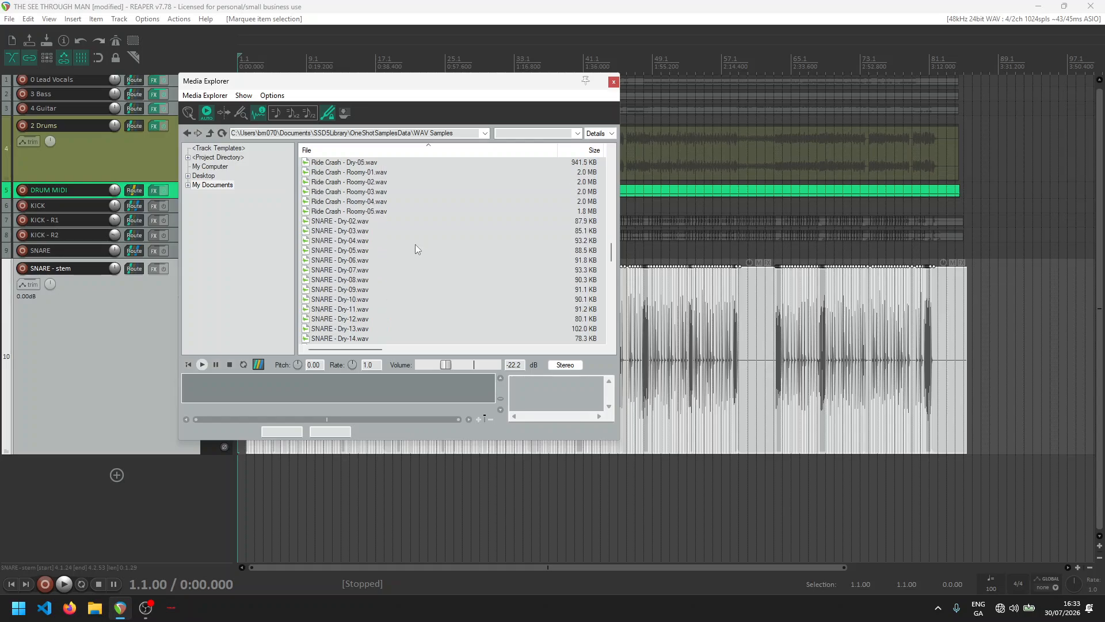
pyautogui.click(324, 231)
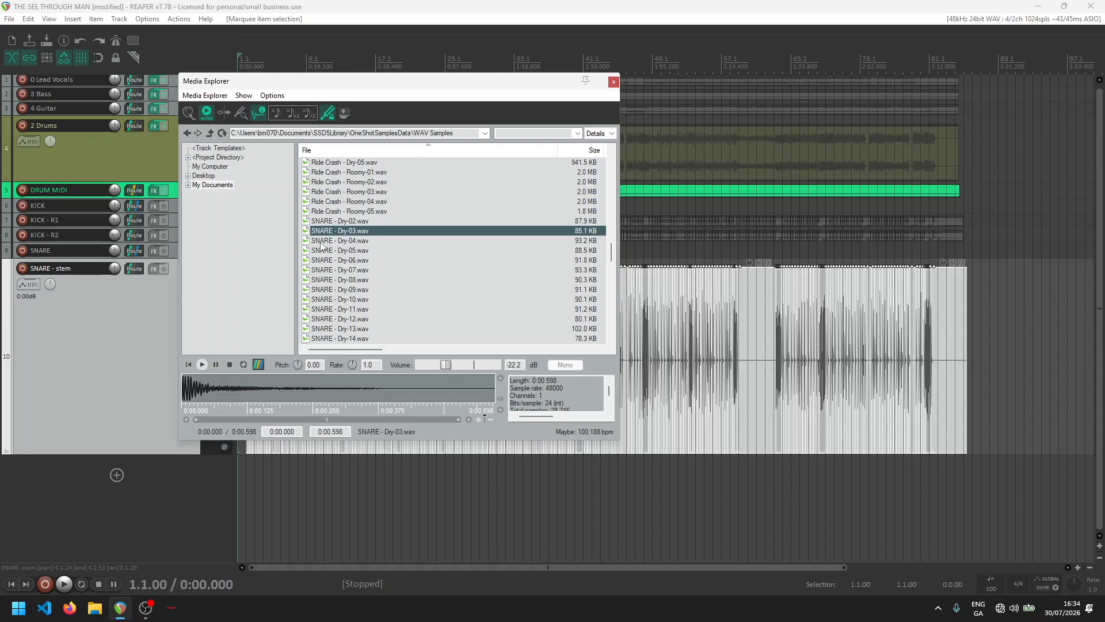
pyautogui.click(321, 242)
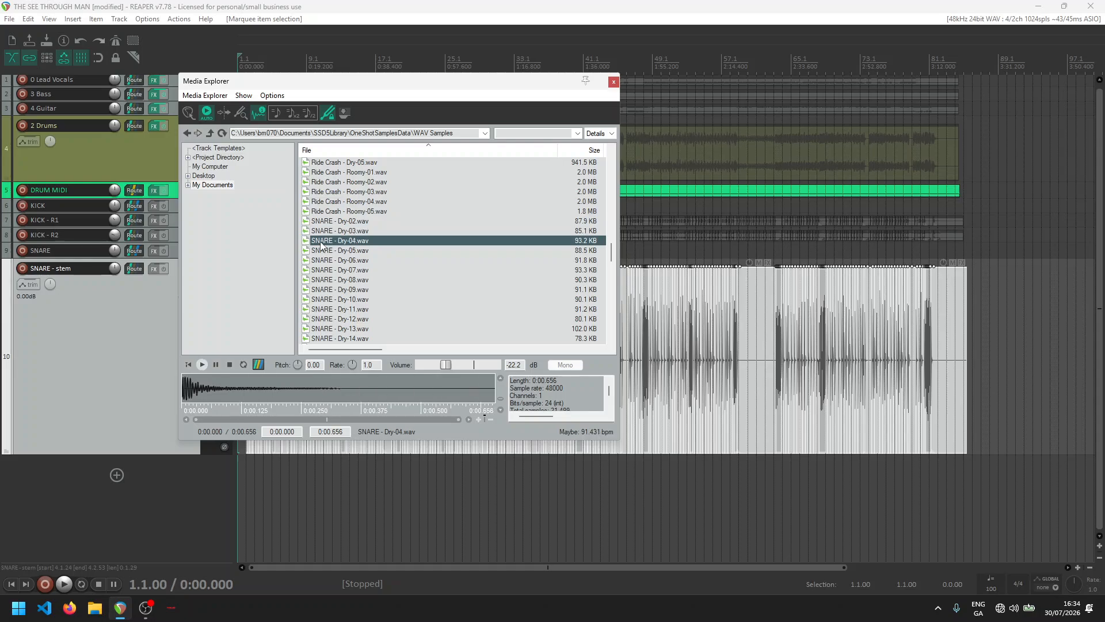
pyautogui.rightClick(321, 245)
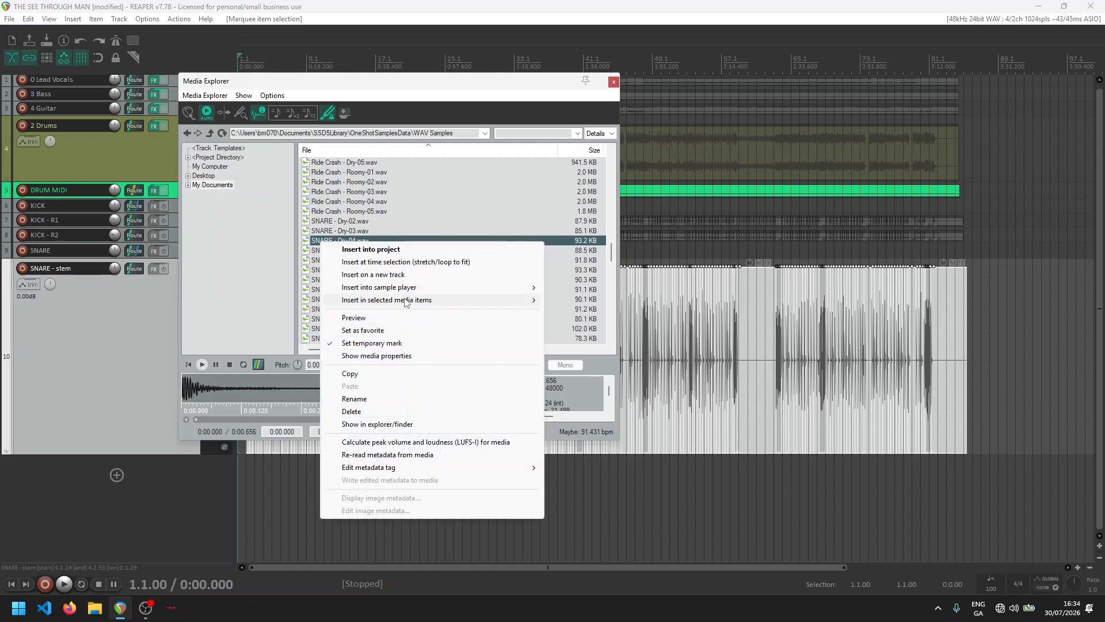
pyautogui.moveTo(402, 305)
pyautogui.moveTo(529, 300)
pyautogui.click(604, 313)
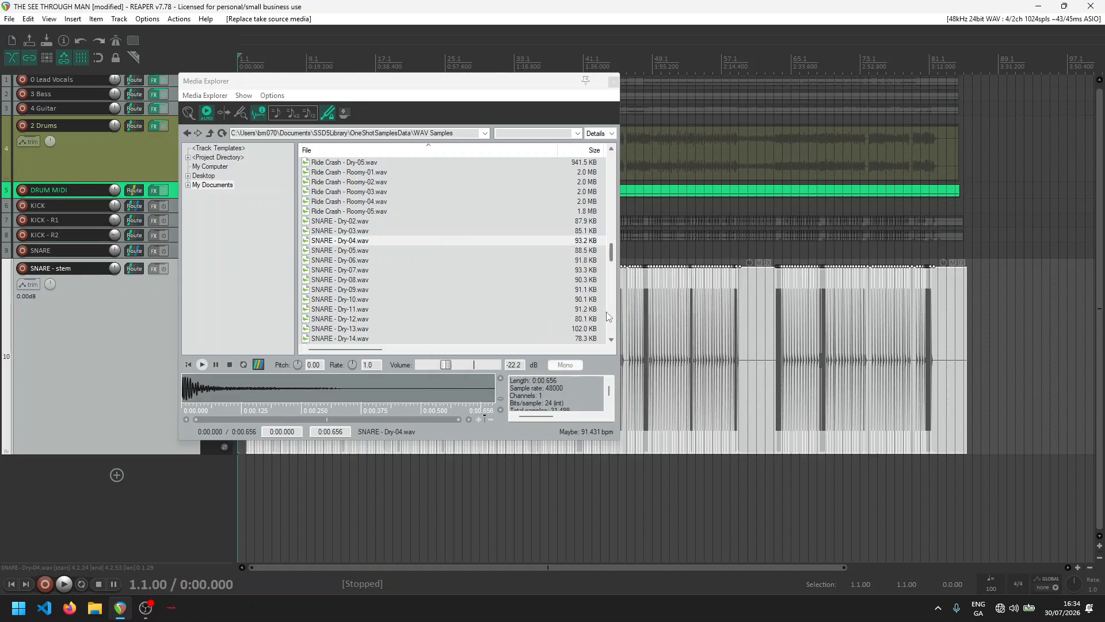
pyautogui.click(613, 82)
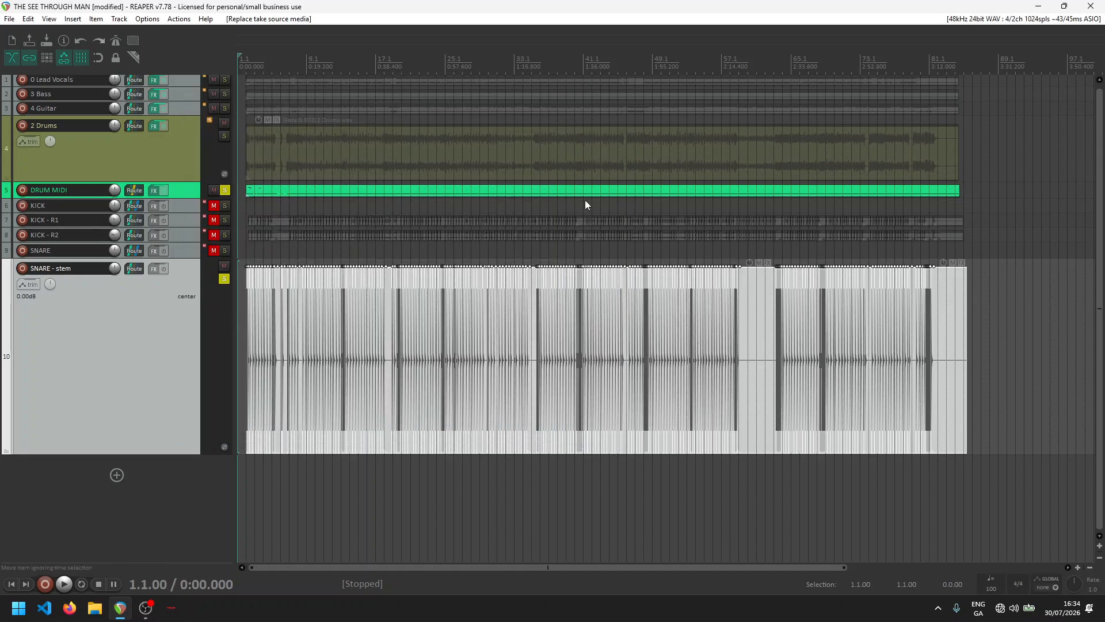
# - Play back the replaced snare hits and lower the SNARE - stem track volume to -6.88 dB
pyautogui.scroll(6, 289, 484)
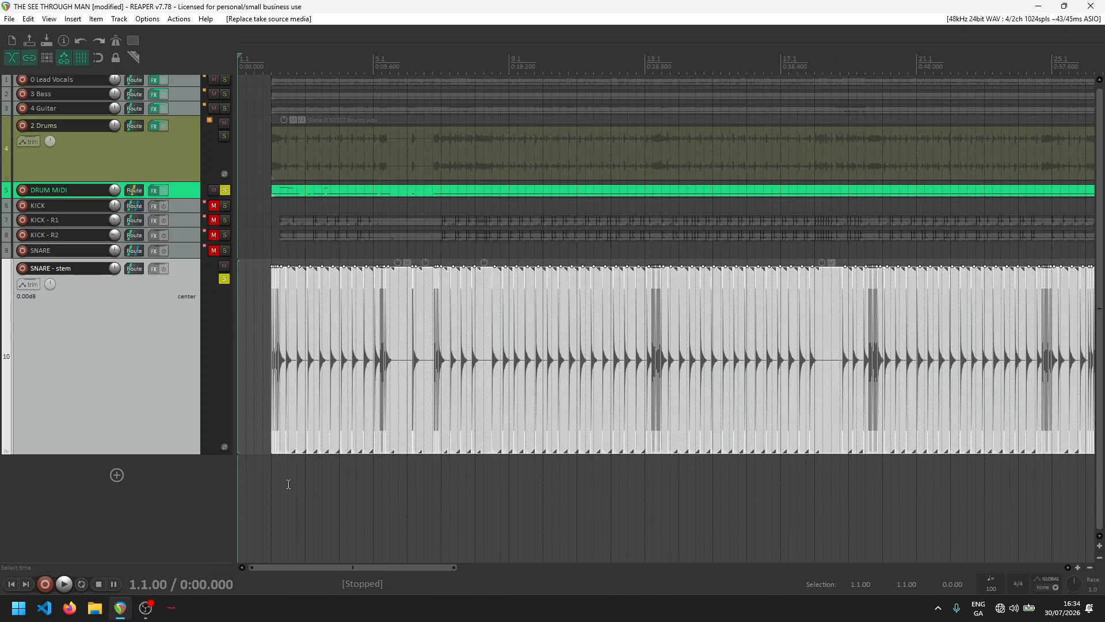
pyautogui.scroll(1, 288, 484)
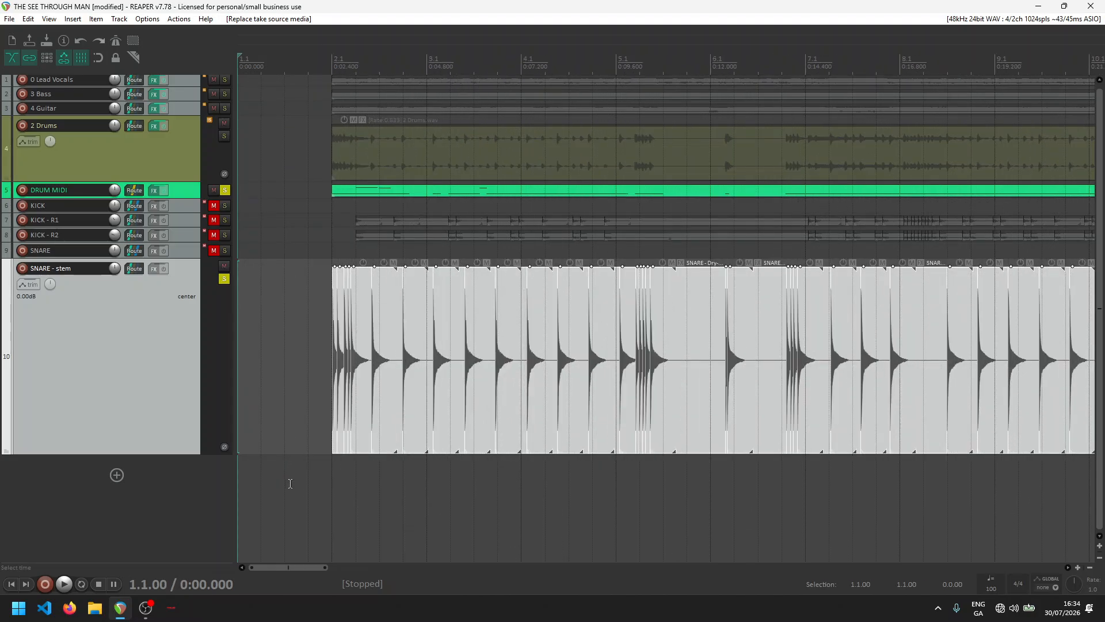
pyautogui.press('space')
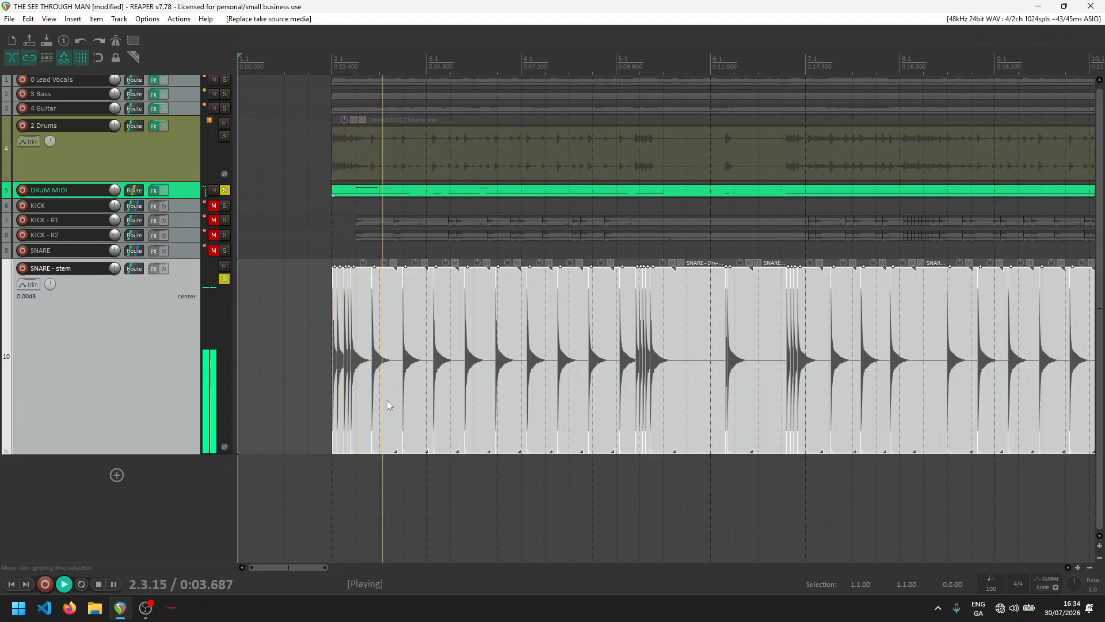
pyautogui.moveTo(181, 454); pyautogui.dragTo(181, 389)
pyautogui.moveTo(115, 269); pyautogui.dragTo(91, 321)
# - Unmute and solo the SNARE track, and balance the SNARE - stem volume against it at -9.47 dB during playback
pyautogui.click(224, 249)
pyautogui.click(224, 263)
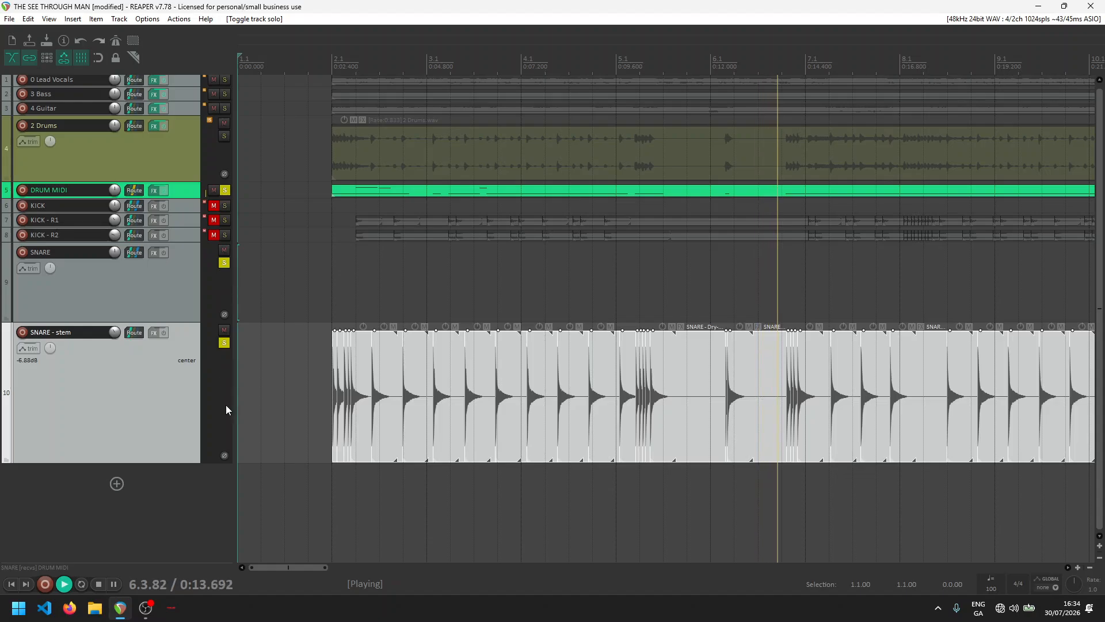
pyautogui.moveTo(114, 333); pyautogui.dragTo(114, 340)
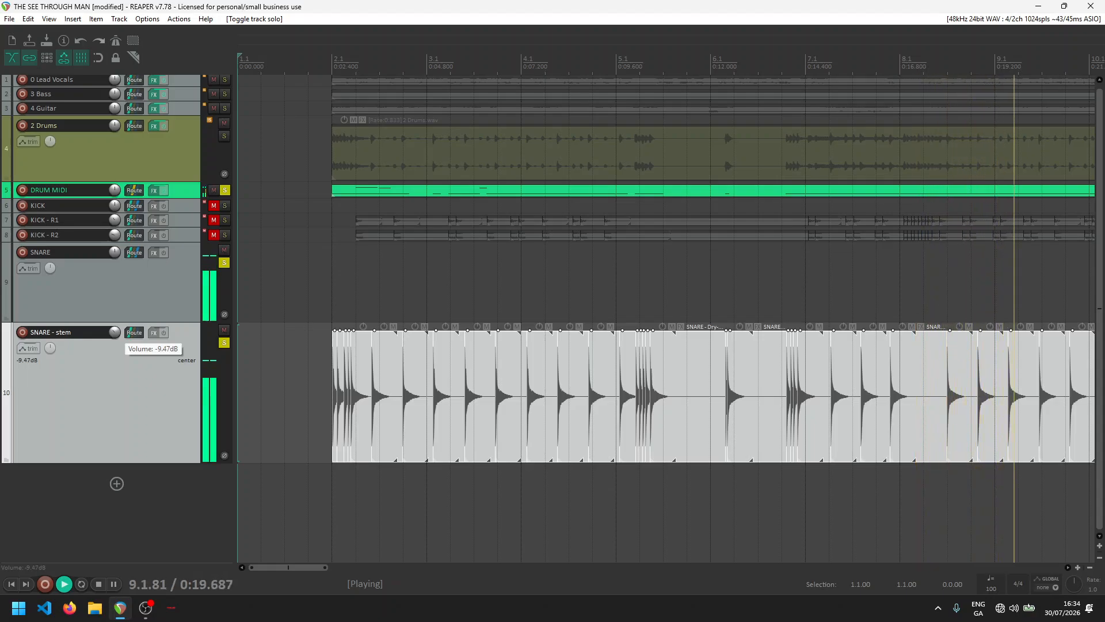
pyautogui.moveTo(144, 463); pyautogui.dragTo(145, 425)
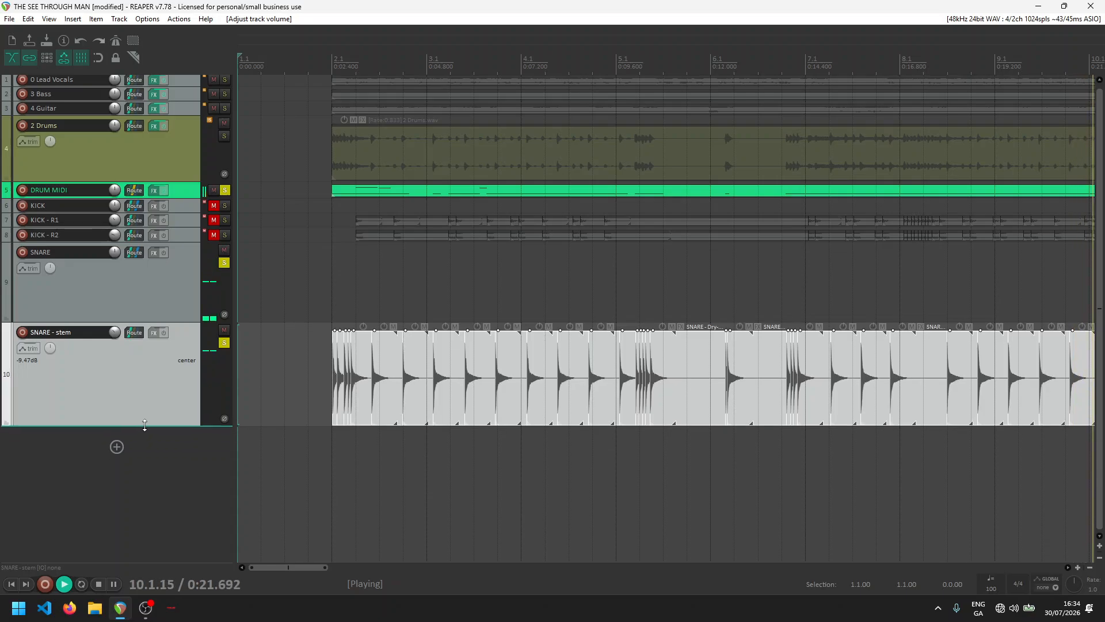
pyautogui.press('space')
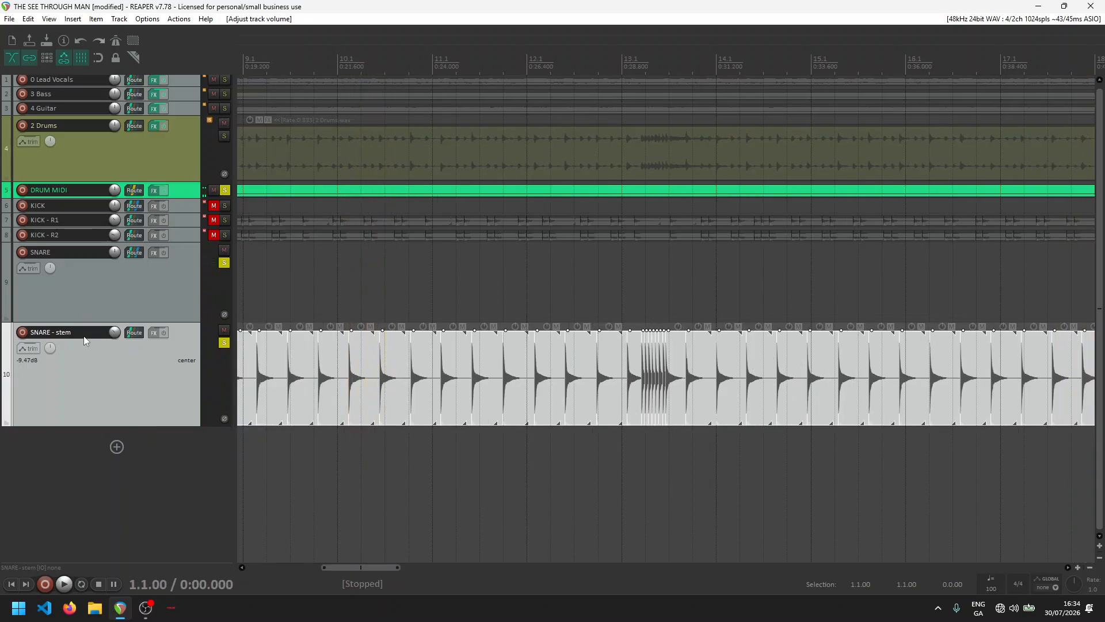
# - Rename the SNARE - stem track to SNARE - R1
pyautogui.click(80, 329)
pyautogui.write('R1')
pyautogui.press('Return')
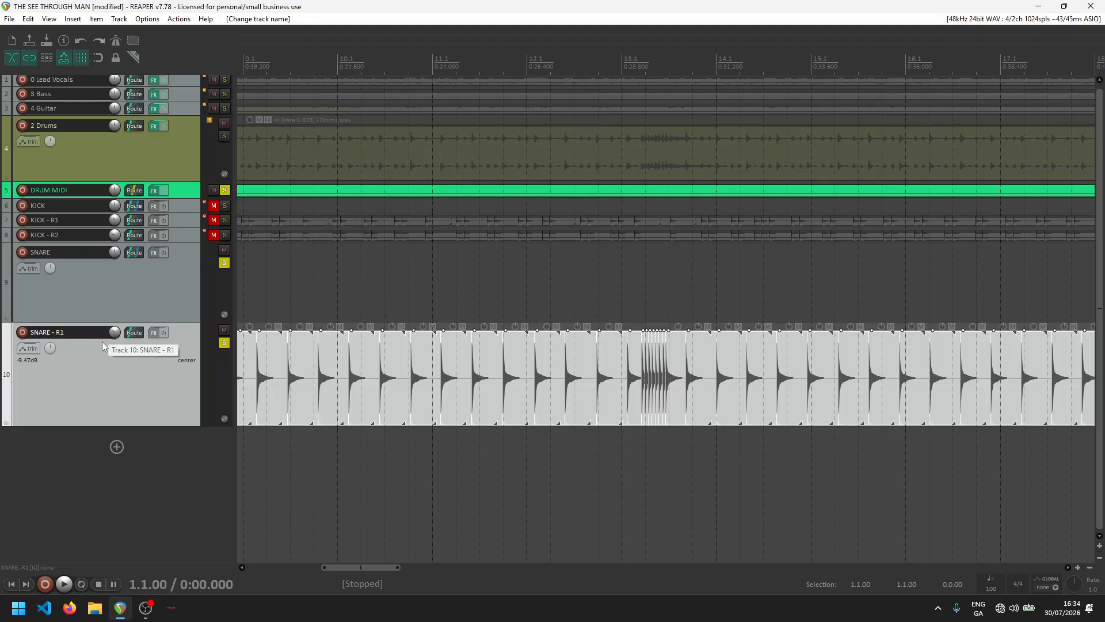
# - Reduce the height of the SNARE - R1 track and duplicate it
pyautogui.scroll(2, 163, 399)
pyautogui.scroll(-3, 388, 362)
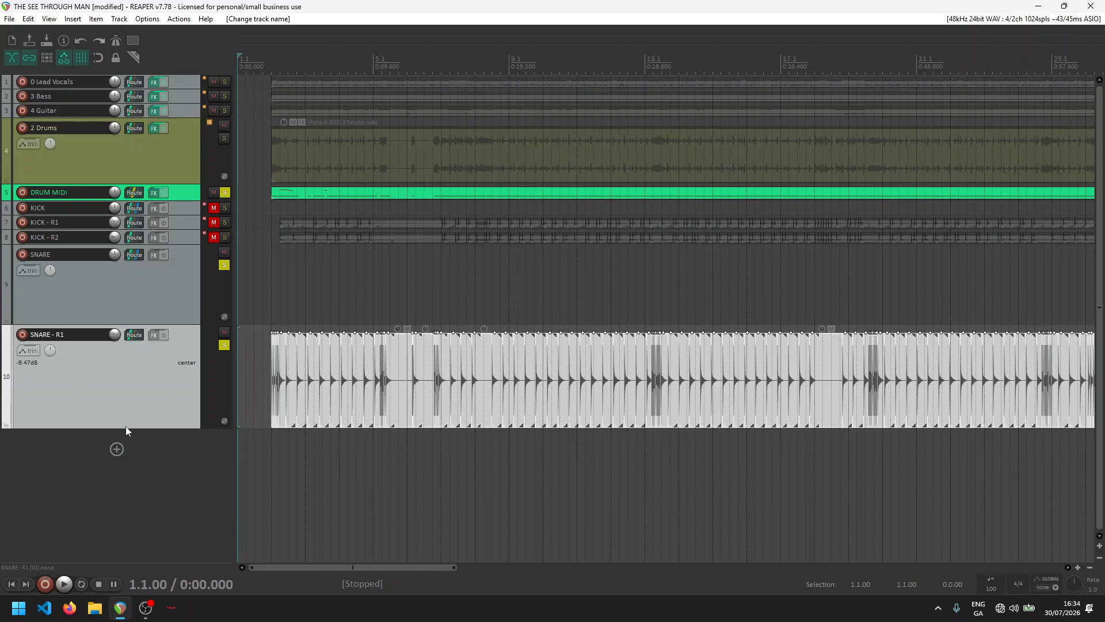
pyautogui.moveTo(125, 428); pyautogui.dragTo(131, 402)
pyautogui.scroll(-5, 368, 381)
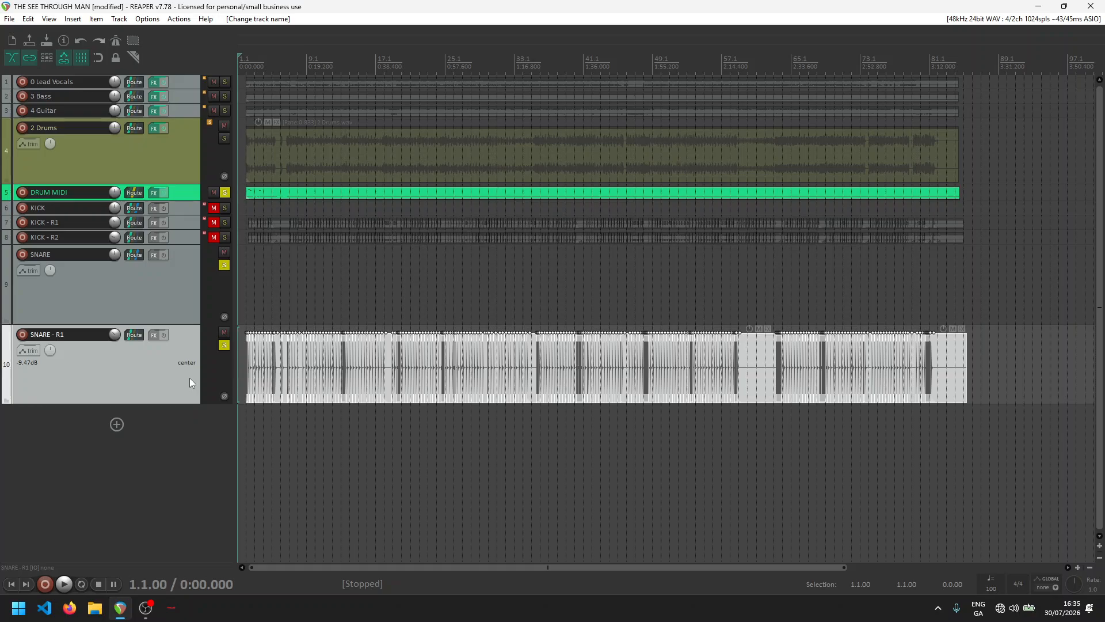
pyautogui.rightClick(122, 367)
pyautogui.click(165, 310)
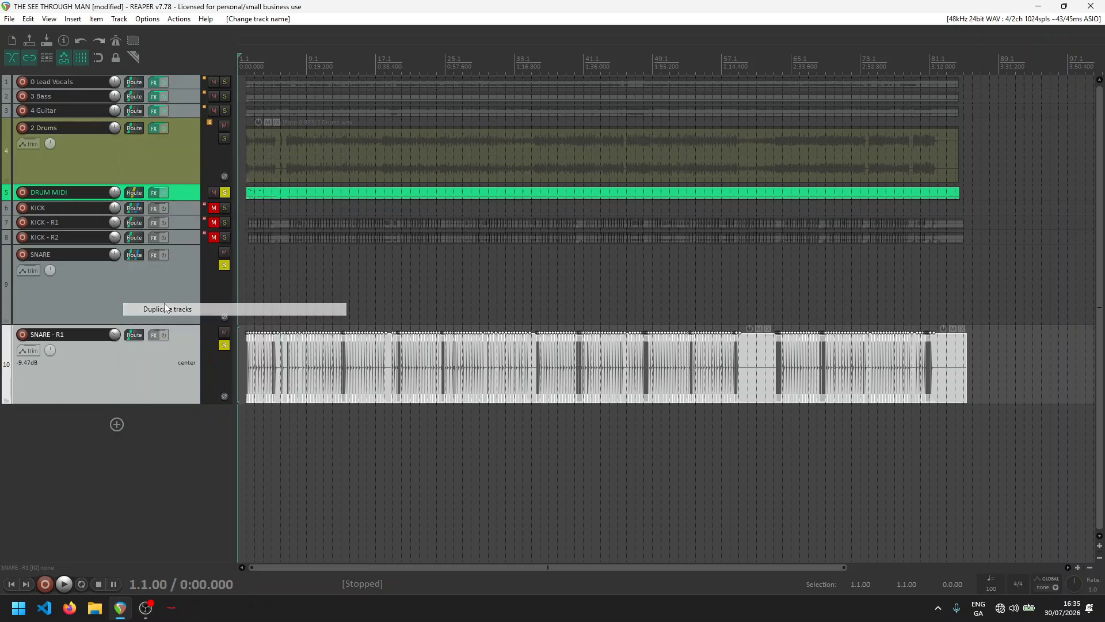
# - Replace the media source of every slice on the duplicated snare track with SNARE - Room Only-02.wav
pyautogui.moveTo(1002, 425); pyautogui.dragTo(178, 450)
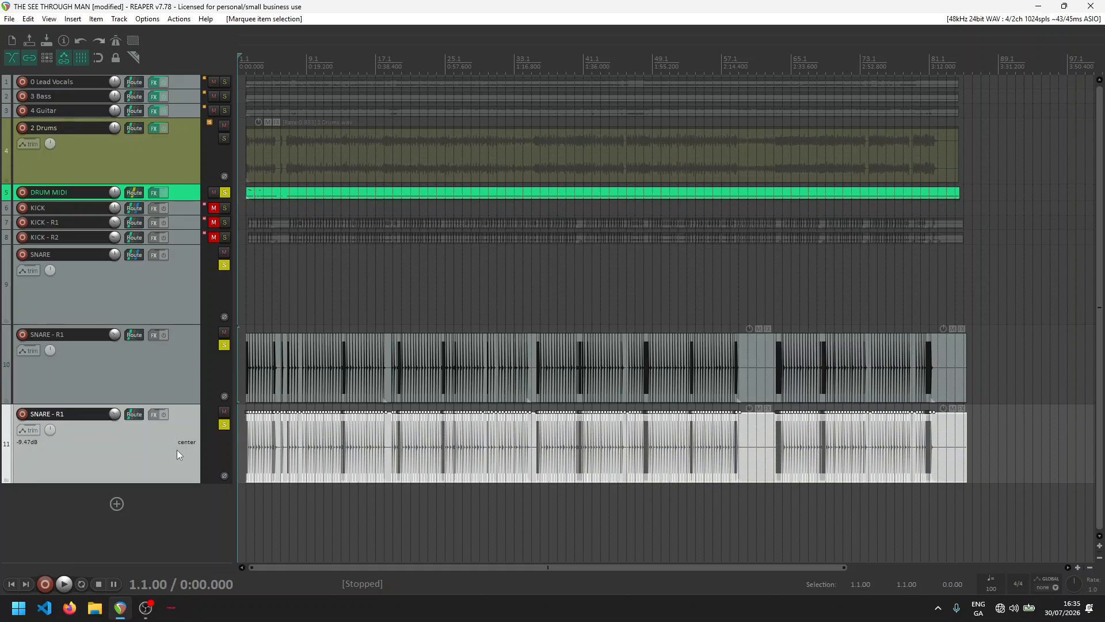
pyautogui.hotkey('ctrl', 'alt', 'x')
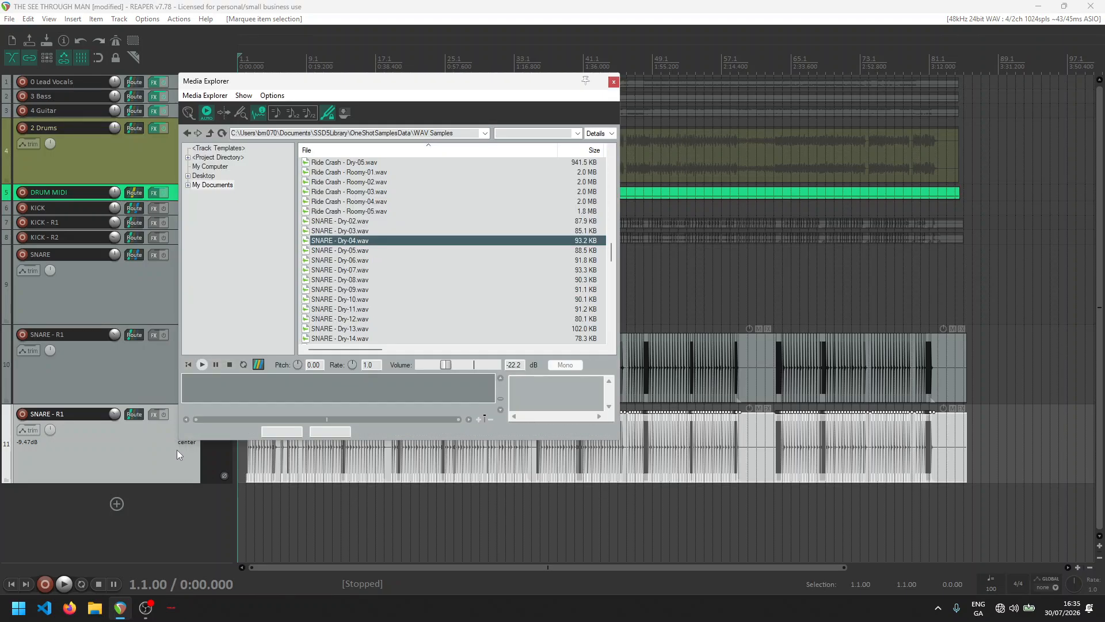
pyautogui.scroll(-8, 412, 234)
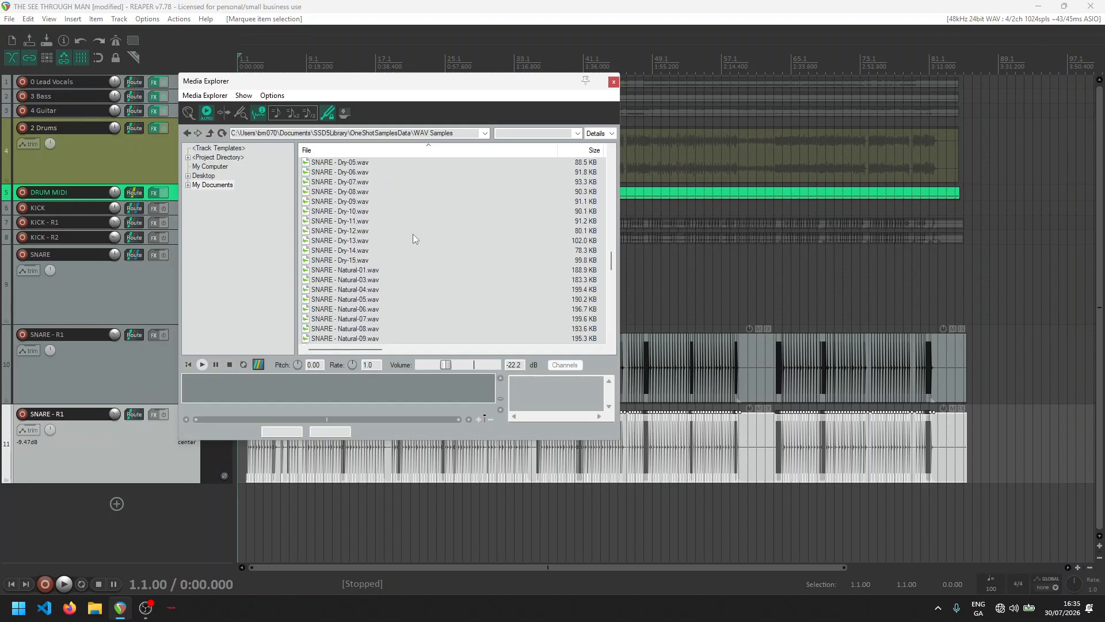
pyautogui.scroll(-3, 402, 248)
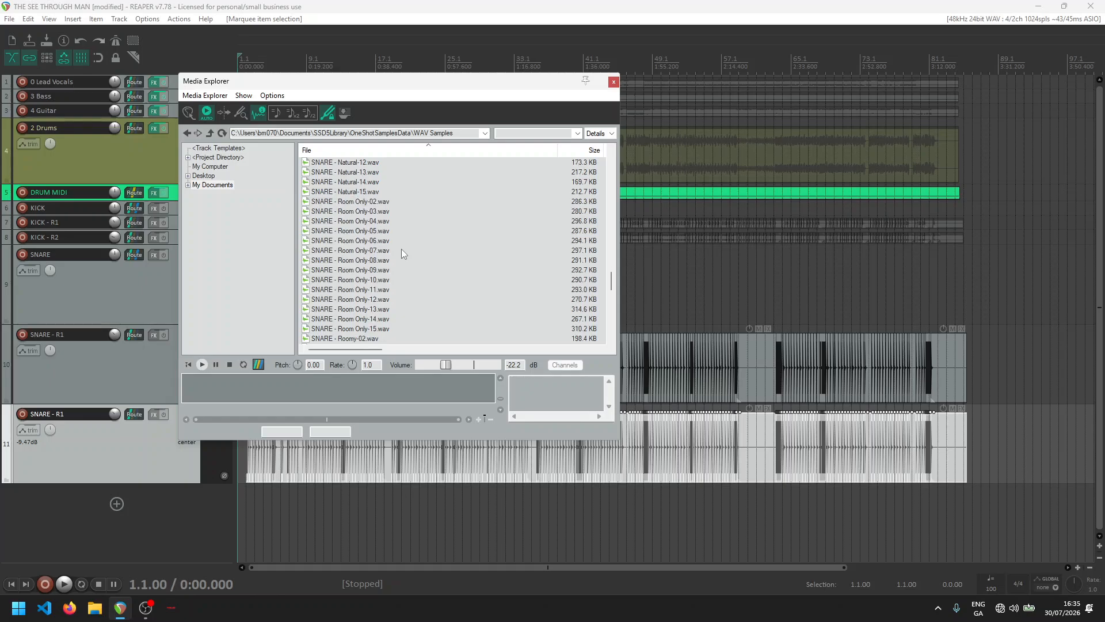
pyautogui.click(334, 202)
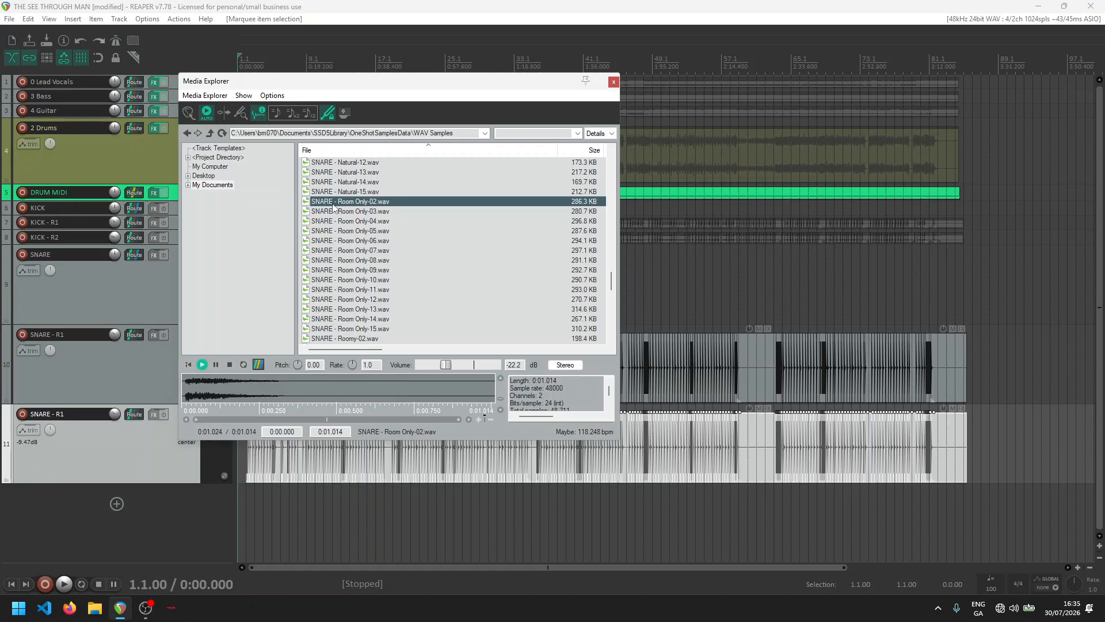
pyautogui.rightClick(333, 204)
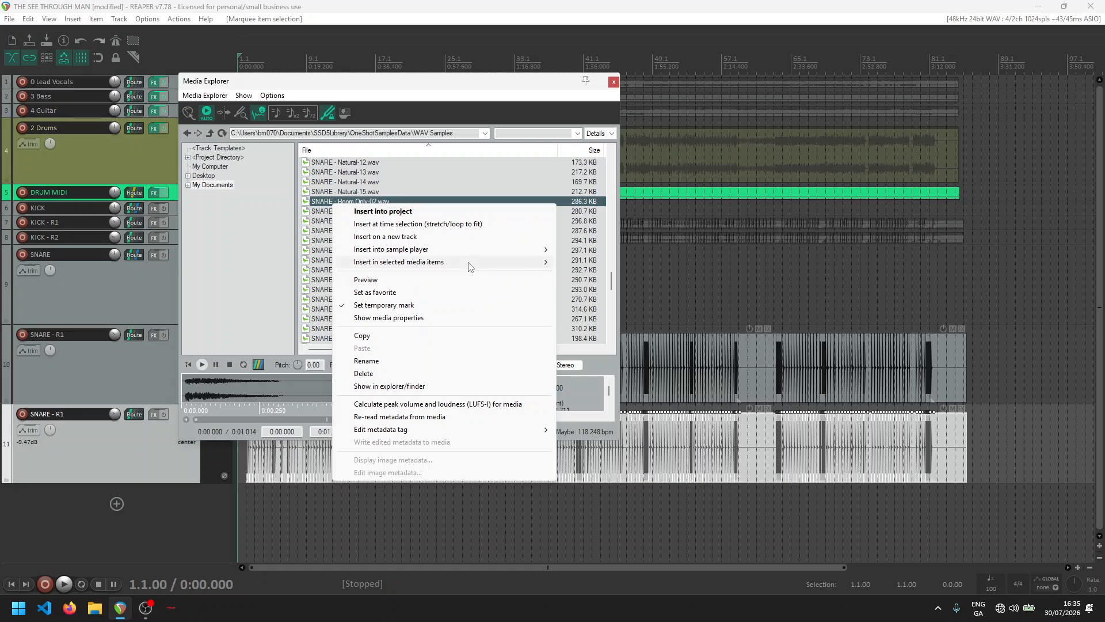
pyautogui.moveTo(472, 265)
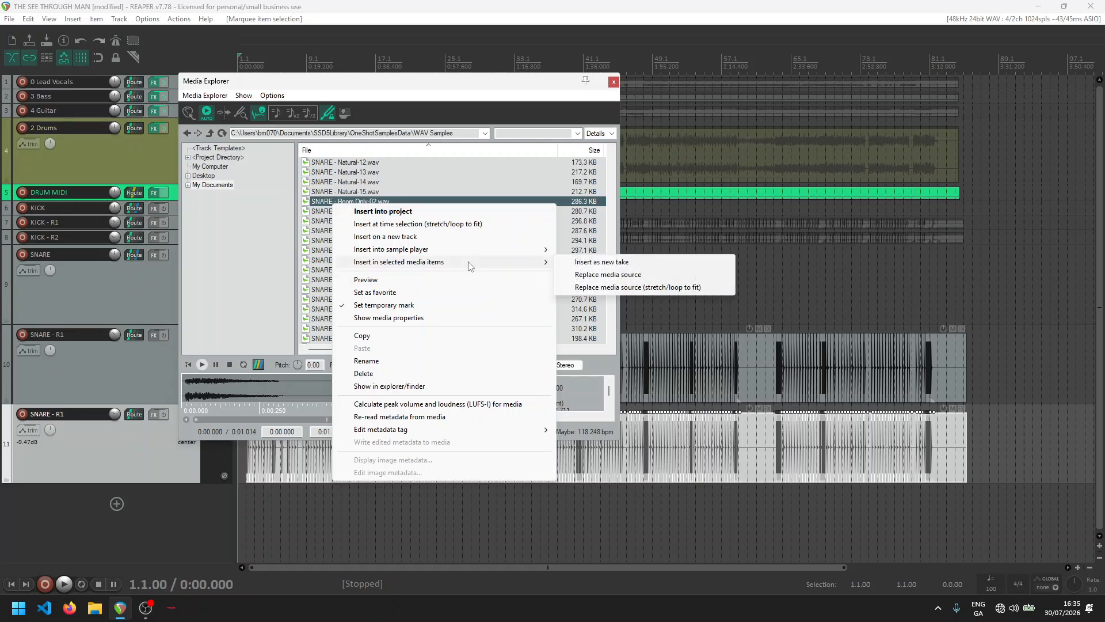
pyautogui.click(613, 275)
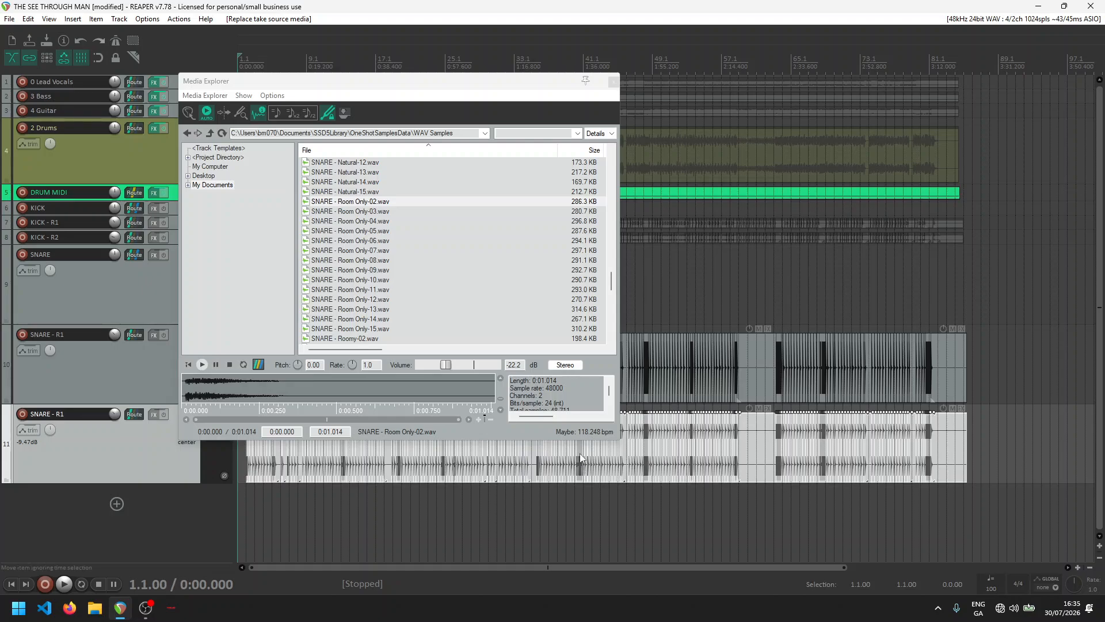
pyautogui.click(614, 83)
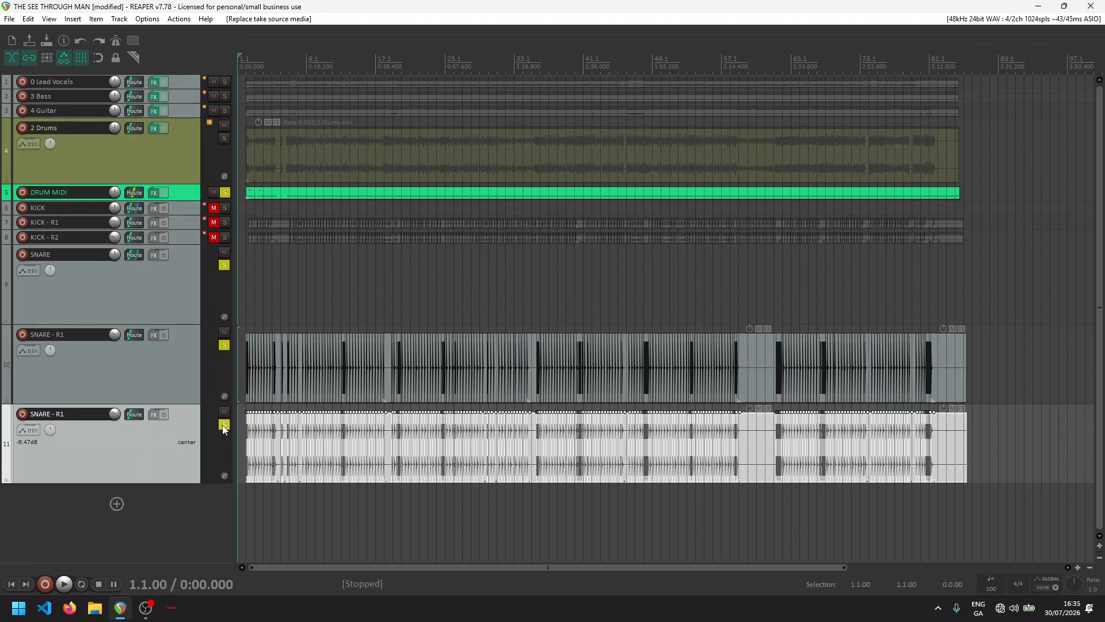
# - Play the original, dry and room snare tracks soloed together and set the duplicated track's volume to -12.72 dB
pyautogui.click(224, 425)
pyautogui.click(225, 345)
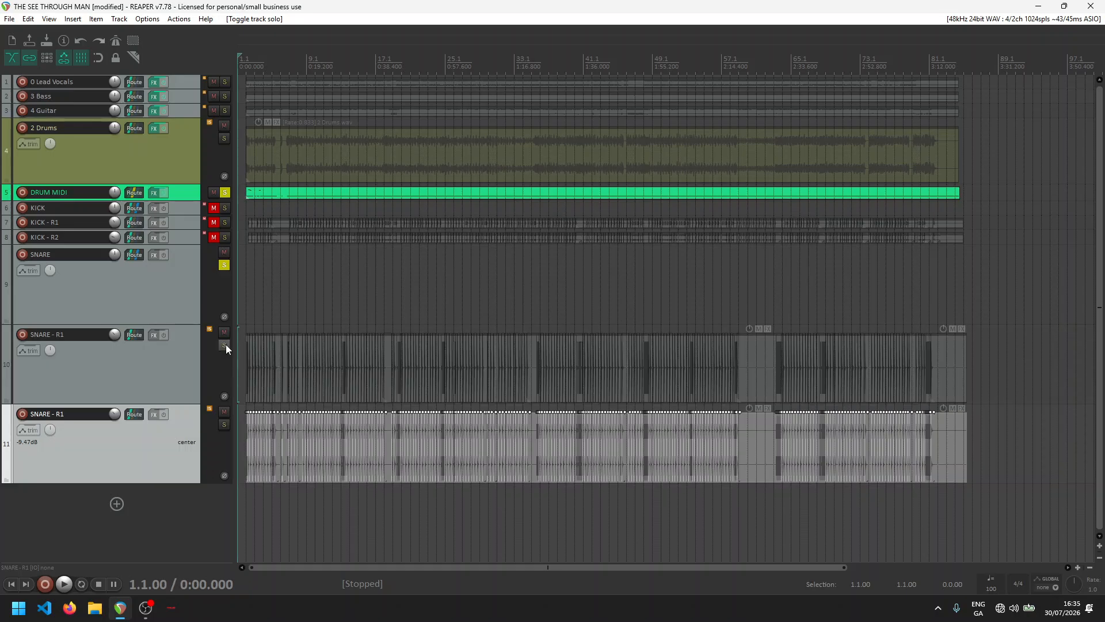
pyautogui.click(225, 345)
pyautogui.click(225, 425)
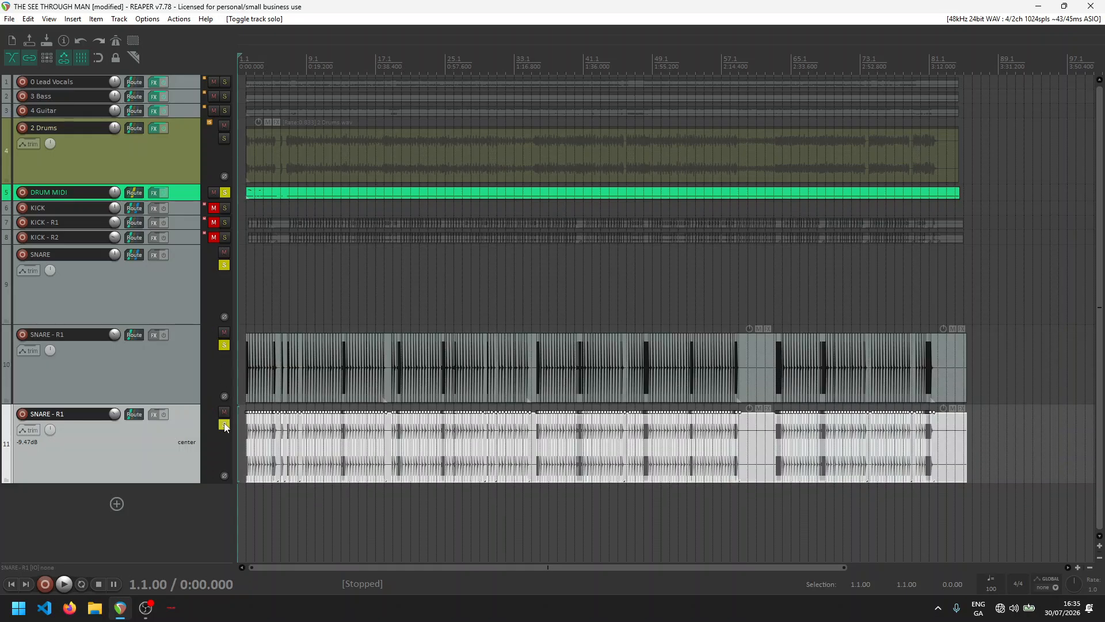
pyautogui.press('space')
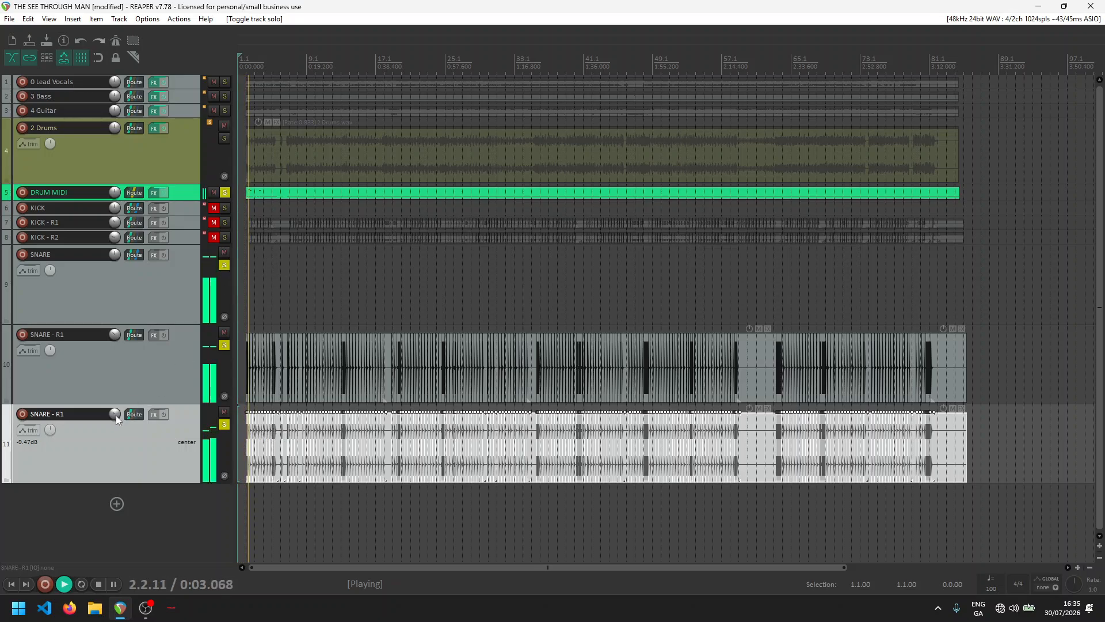
pyautogui.moveTo(116, 415); pyautogui.dragTo(116, 424)
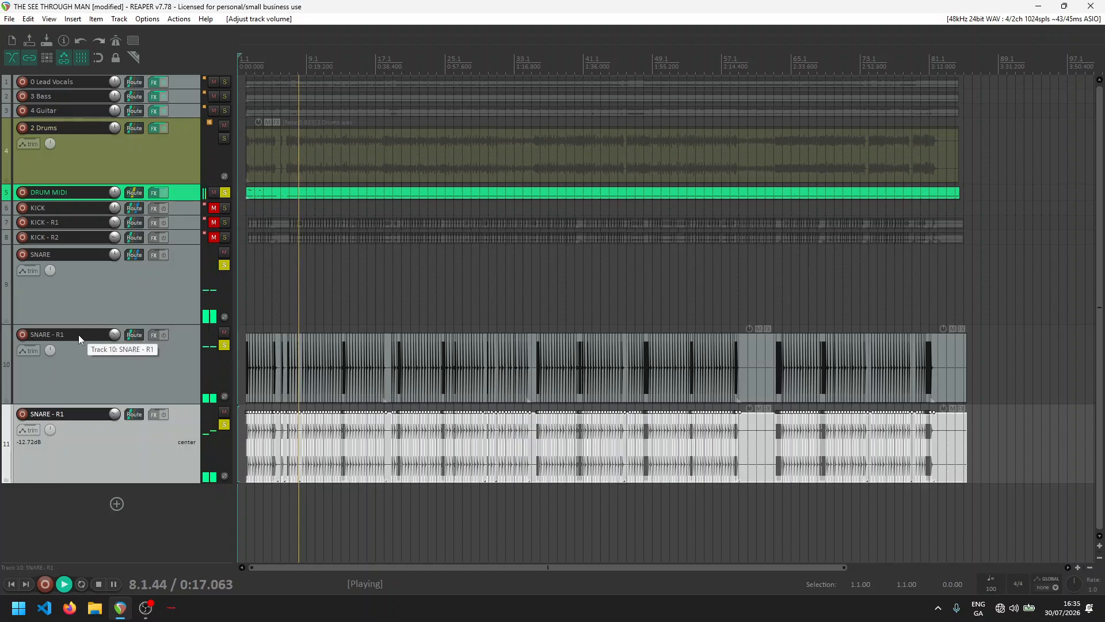
# - Rename the duplicated snare track to SNARE - ROOM
pyautogui.doubleClick(72, 415)
pyautogui.press('BackSpace')
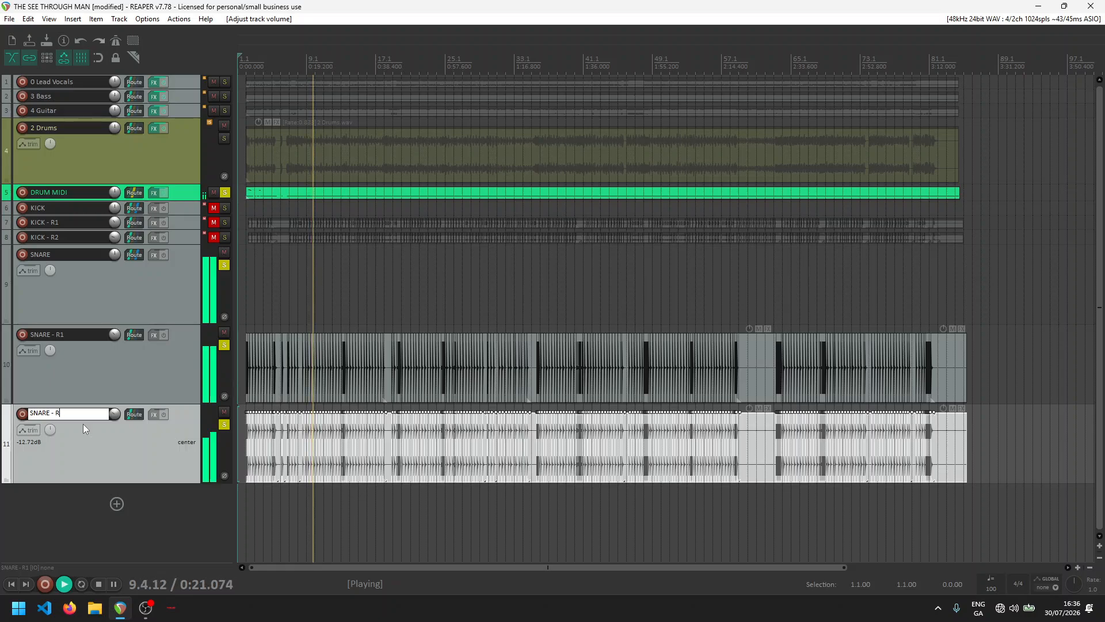
pyautogui.write('OOM')
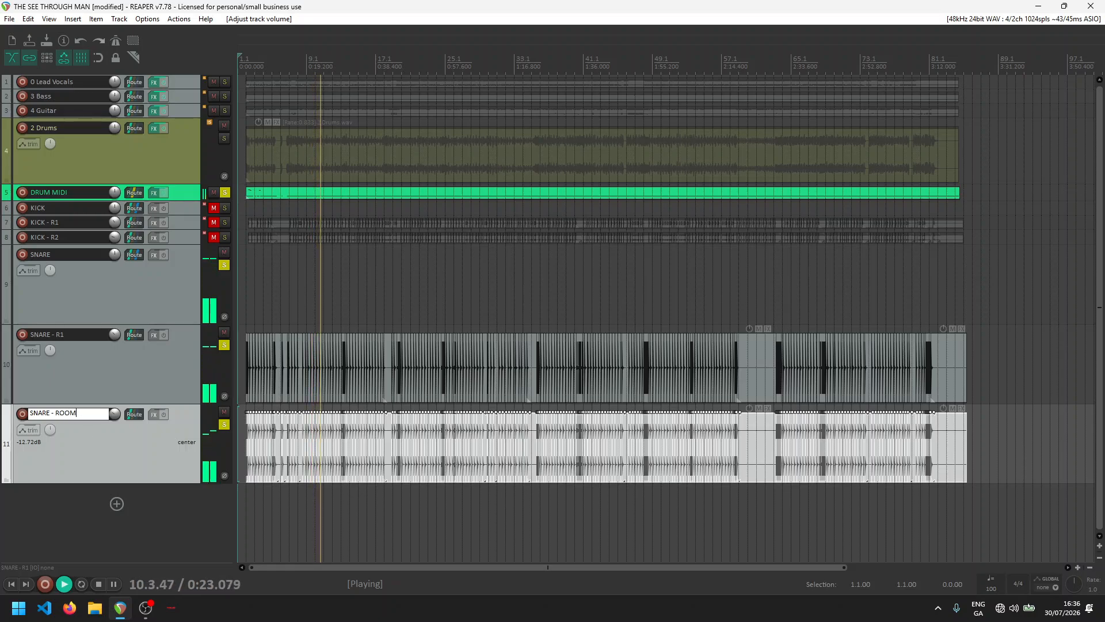
pyautogui.press('Return')
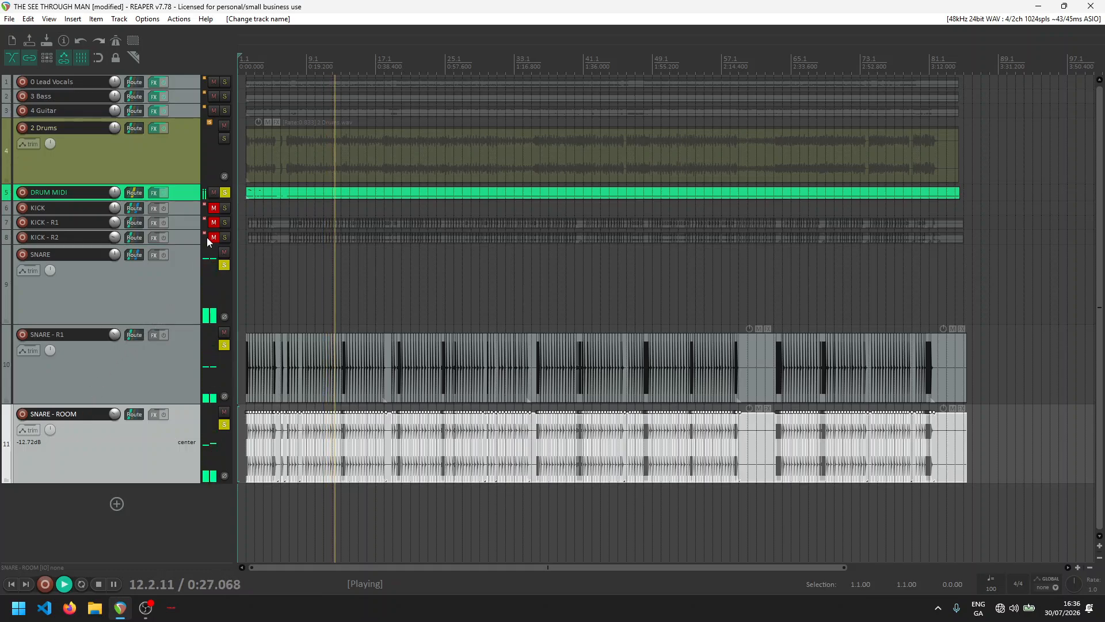
# - Unmute the three kick tracks, set the SNARE - ROOM volume to -13.45 dB and adjust the SNARE - R1 volume
pyautogui.moveTo(213, 207); pyautogui.dragTo(215, 236)
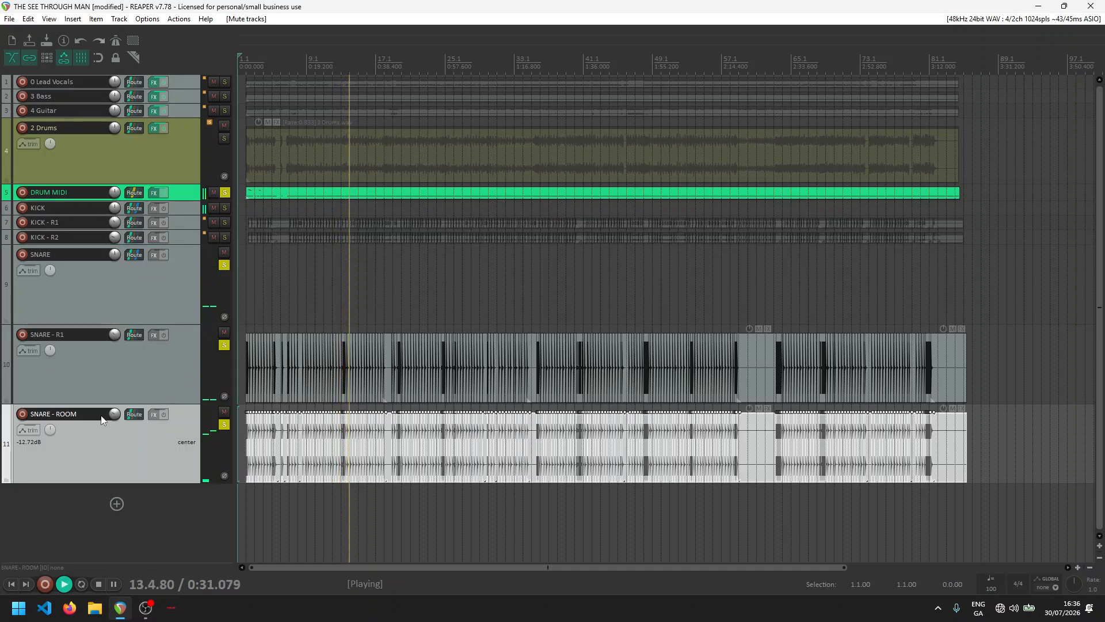
pyautogui.moveTo(114, 414); pyautogui.dragTo(115, 417)
pyautogui.moveTo(115, 335); pyautogui.dragTo(115, 337)
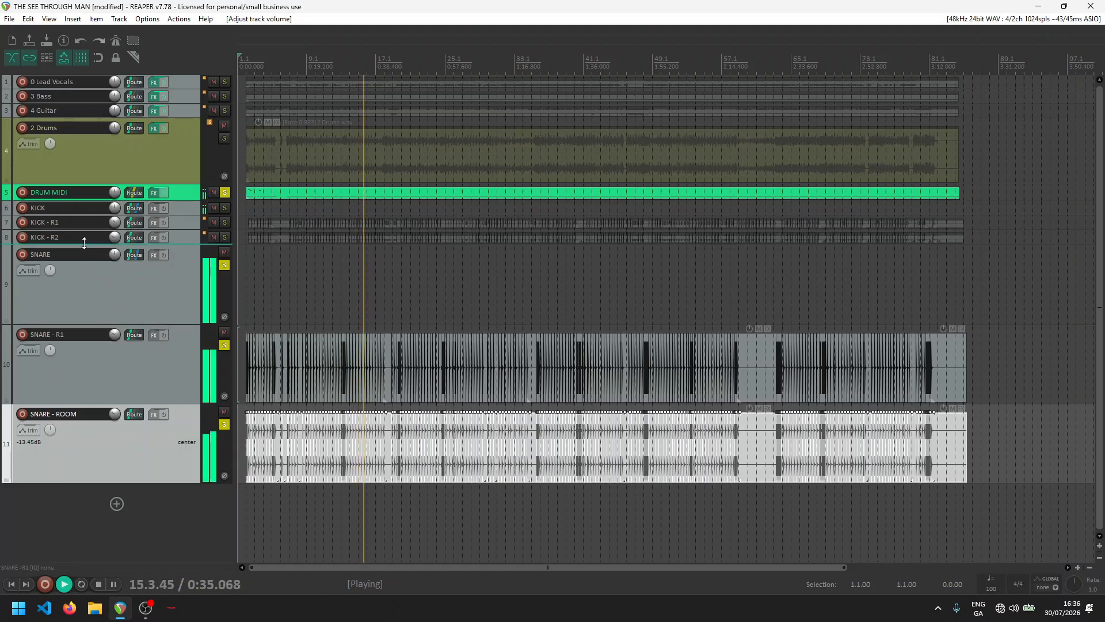
# - Increase the heights of the DRUM MIDI and kick tracks, and solo KICK - R1 and KICK - R2
pyautogui.moveTo(84, 244); pyautogui.dragTo(84, 289)
pyautogui.moveTo(114, 240)
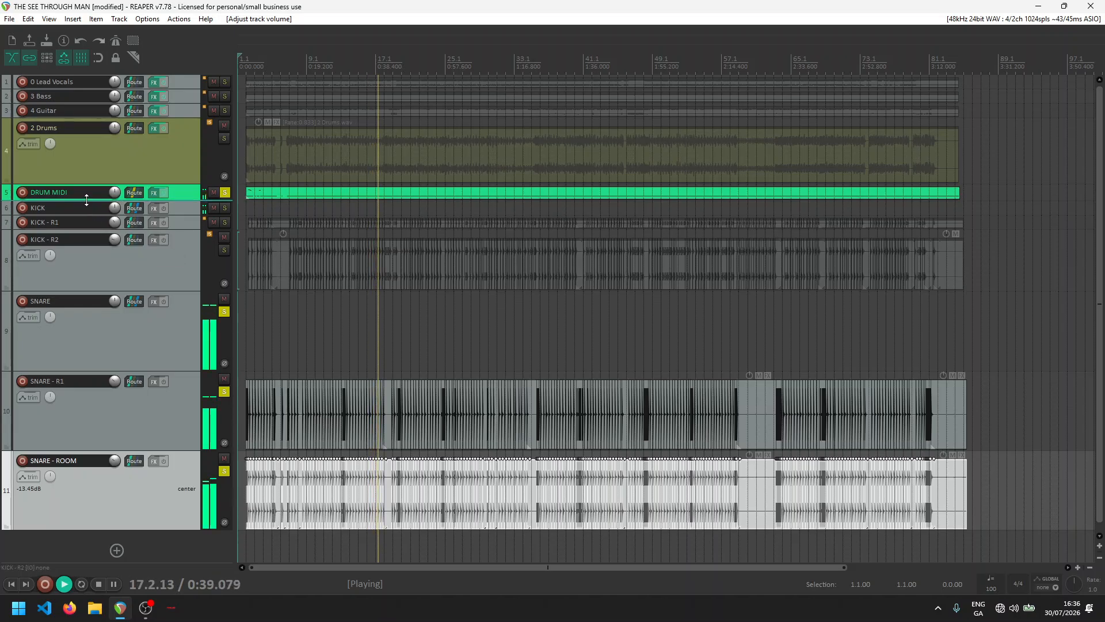
pyautogui.moveTo(86, 199); pyautogui.dragTo(80, 276)
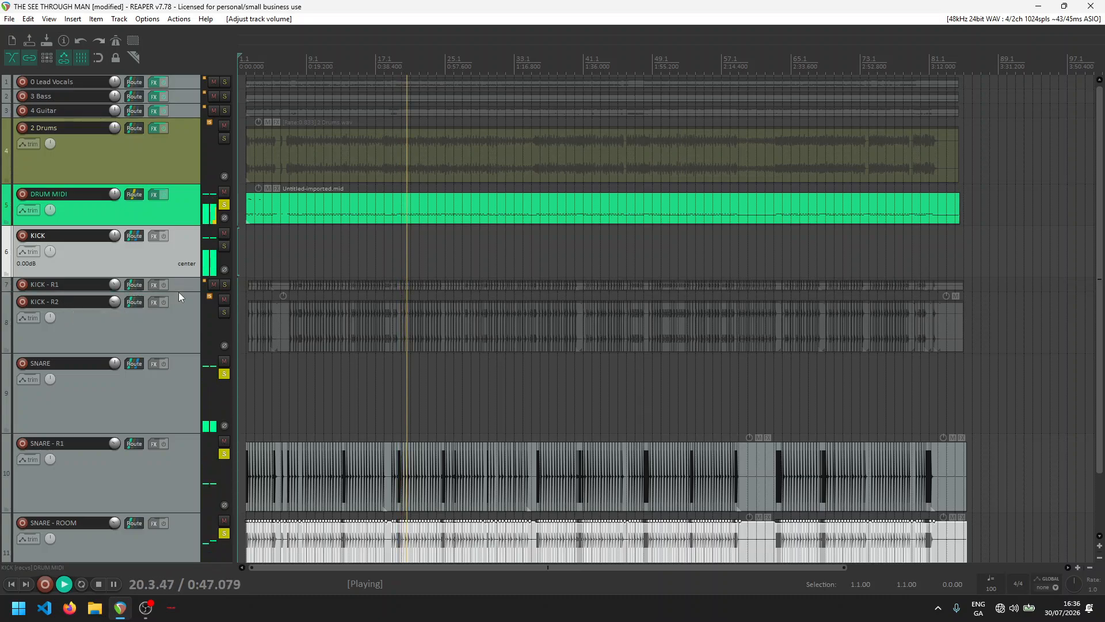
pyautogui.moveTo(178, 292); pyautogui.dragTo(216, 329)
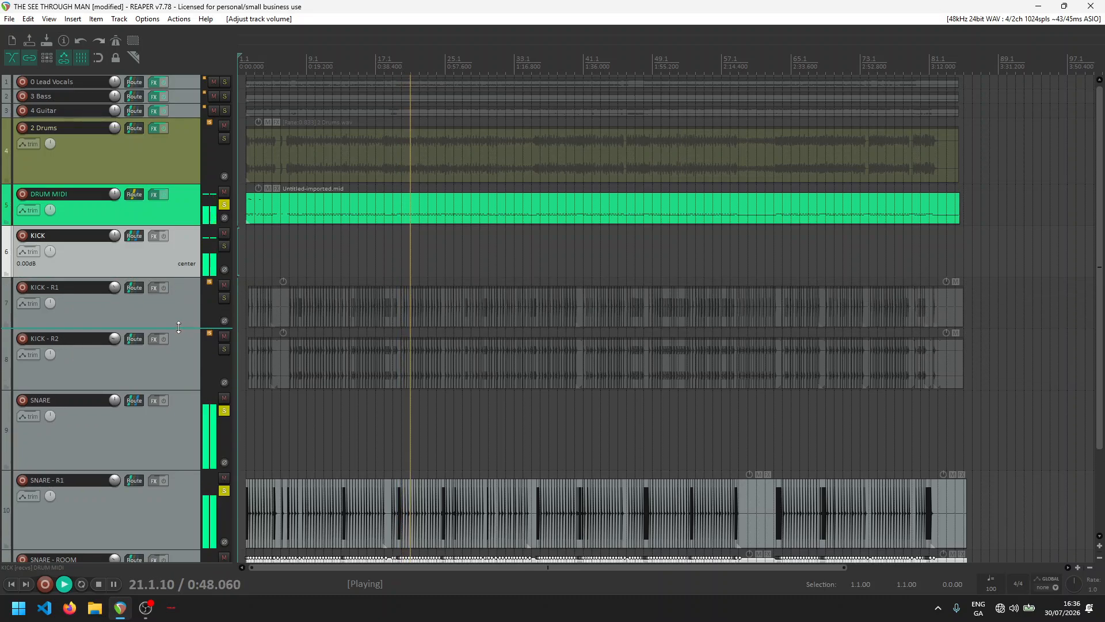
pyautogui.click(223, 297)
pyautogui.click(224, 349)
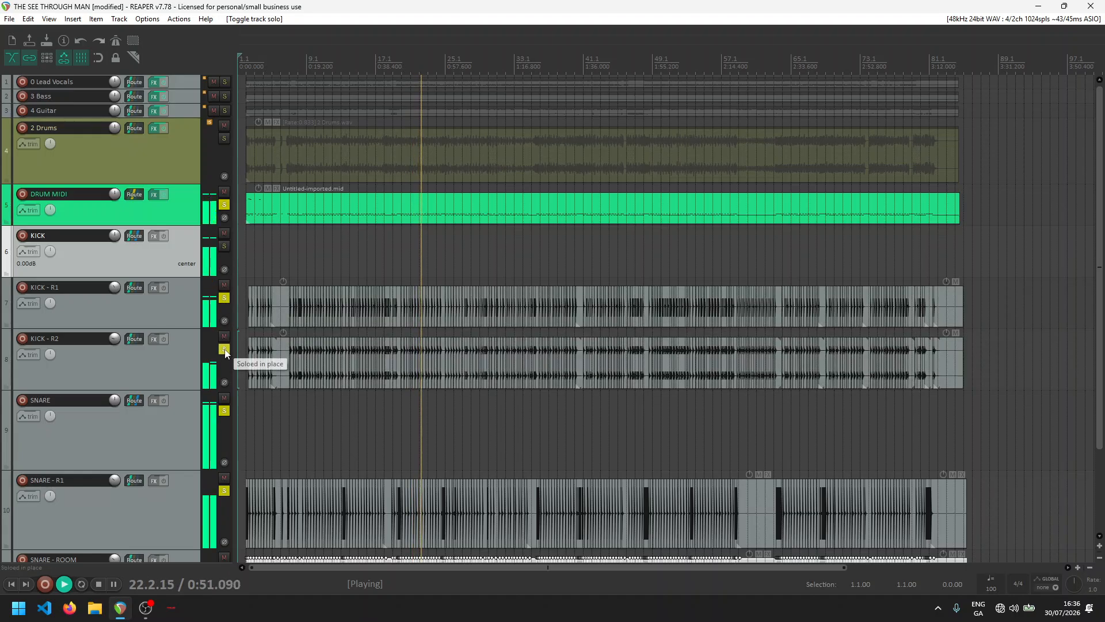
# - Rename the KICK - R2 track to KICK - ROOM and set its volume to -21.25 dB
pyautogui.click(69, 340)
pyautogui.doubleClick(68, 340)
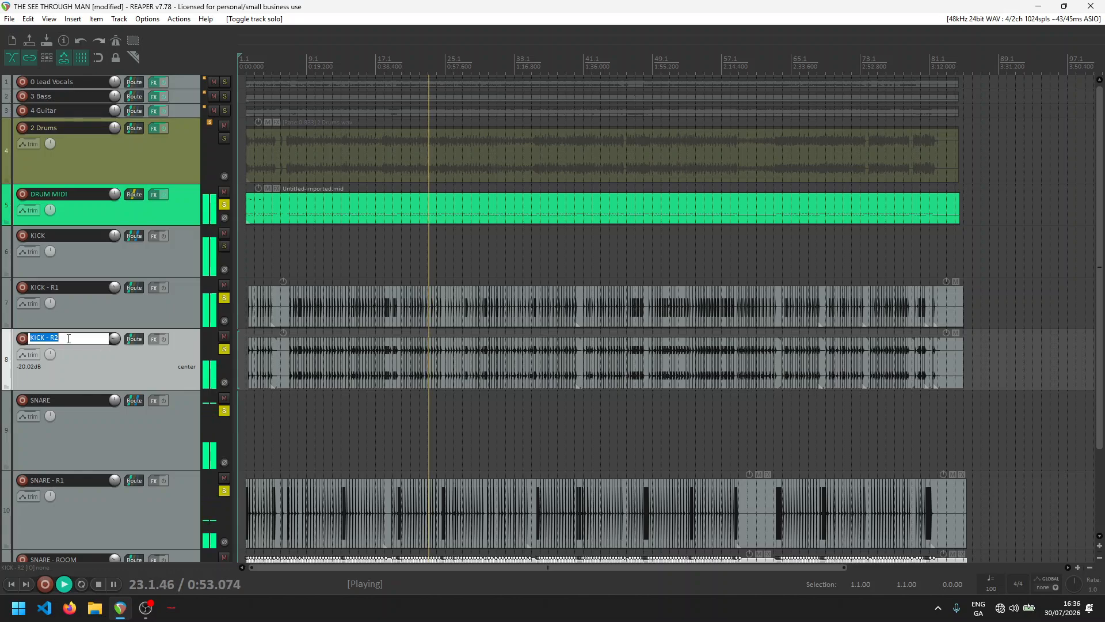
pyautogui.click(76, 335)
pyautogui.press('BackSpace')
pyautogui.write('OOM')
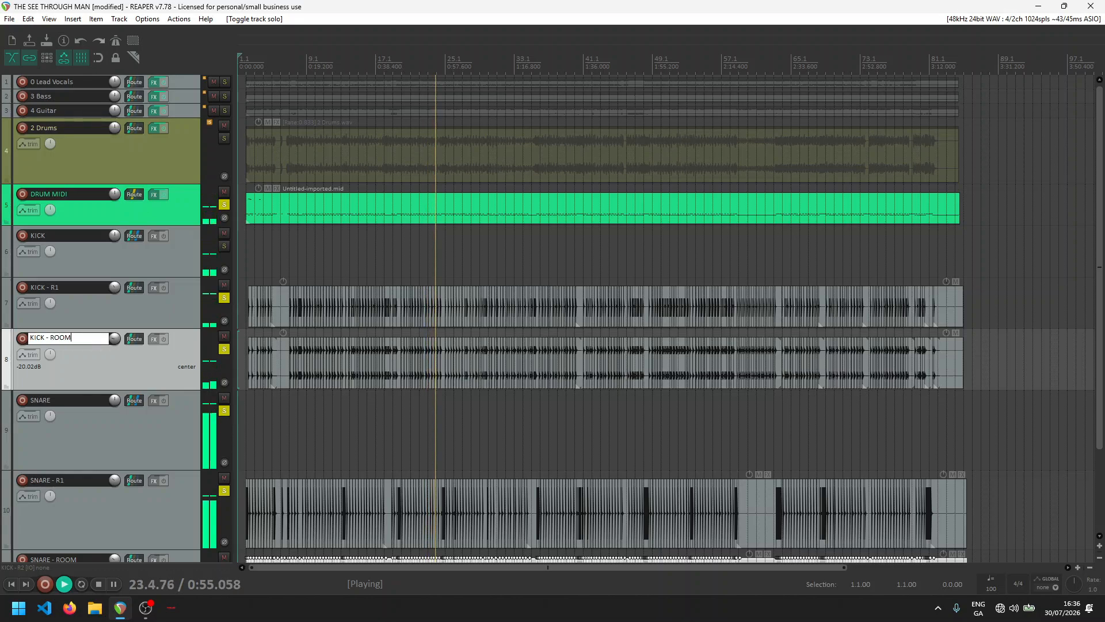
pyautogui.press('Return')
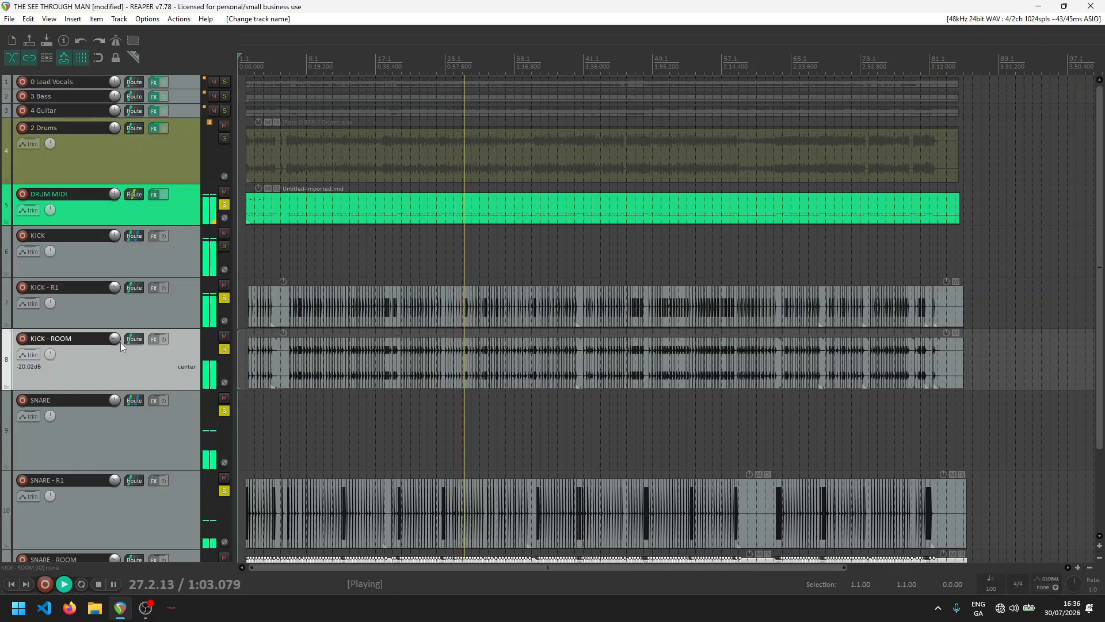
pyautogui.moveTo(115, 338); pyautogui.dragTo(115, 345)
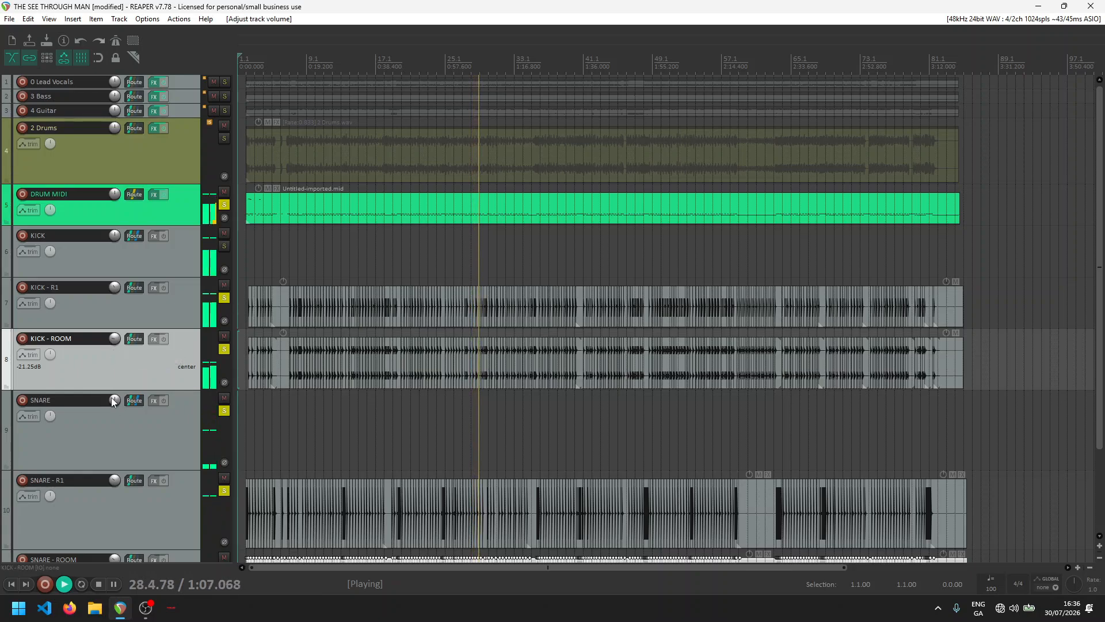
pyautogui.moveTo(115, 401)
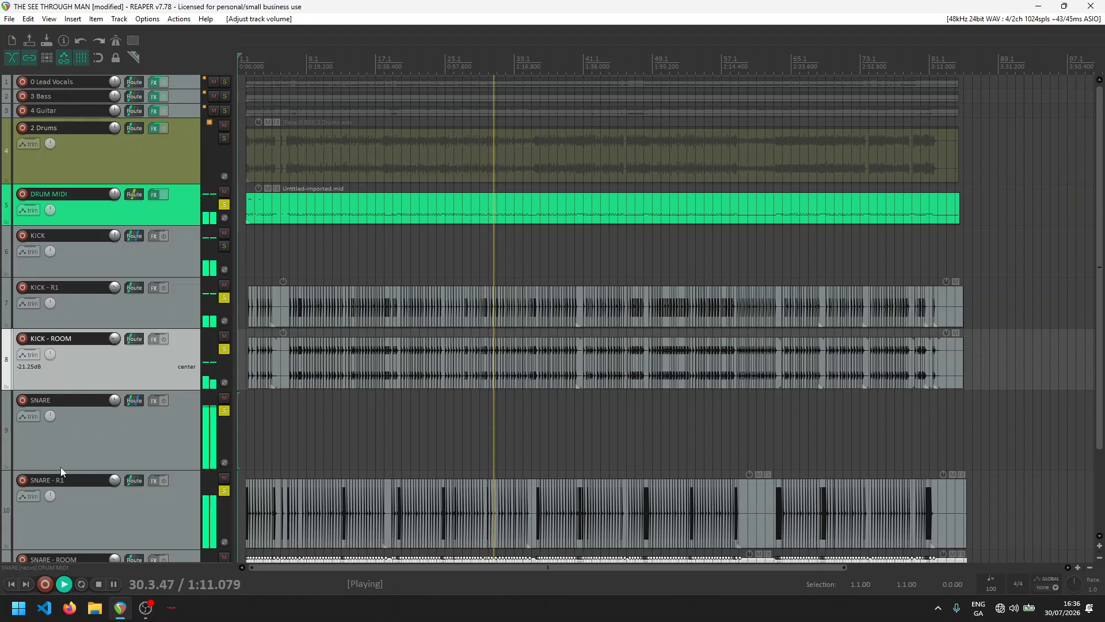
# - Reduce the heights of the SNARE, SNARE - R1 and SNARE - ROOM tracks and stop playback
pyautogui.moveTo(61, 470); pyautogui.dragTo(70, 433)
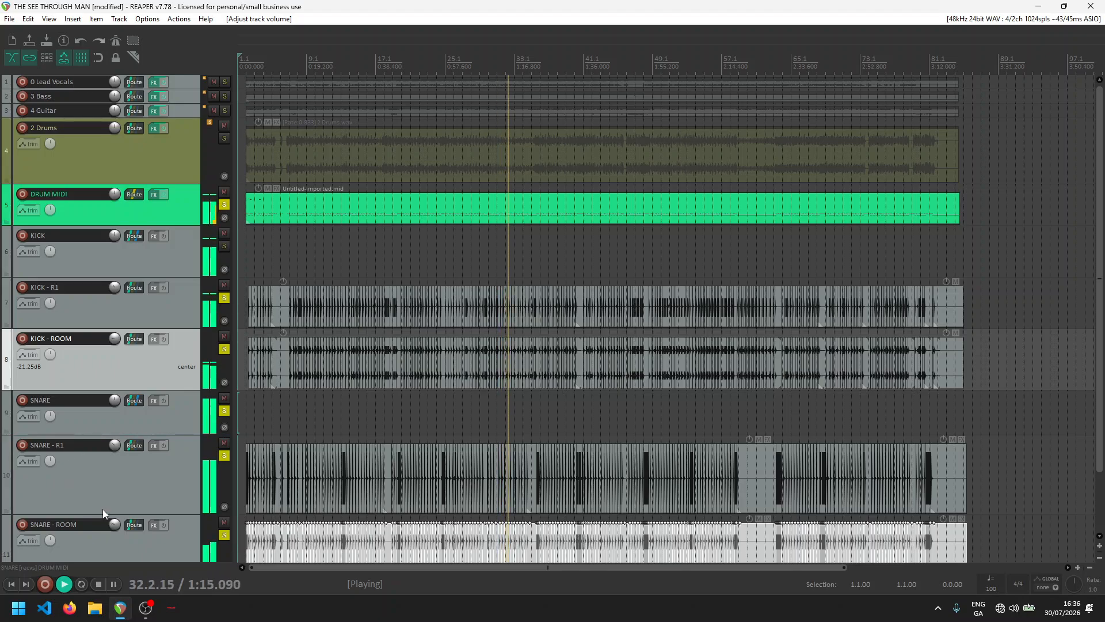
pyautogui.moveTo(104, 513); pyautogui.dragTo(106, 460)
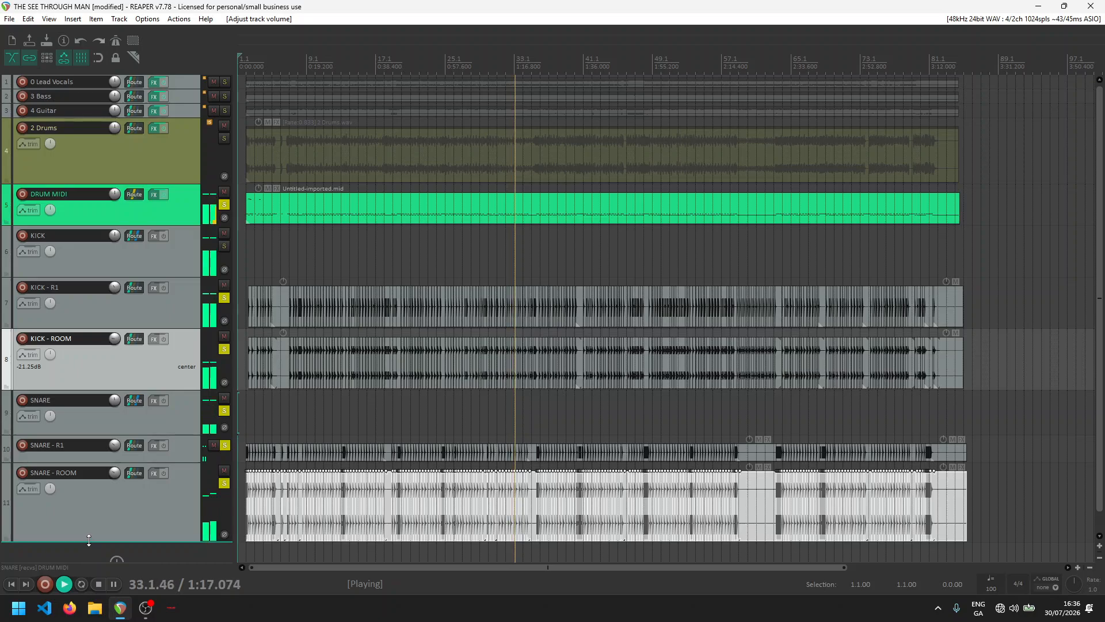
pyautogui.moveTo(88, 542); pyautogui.dragTo(89, 509)
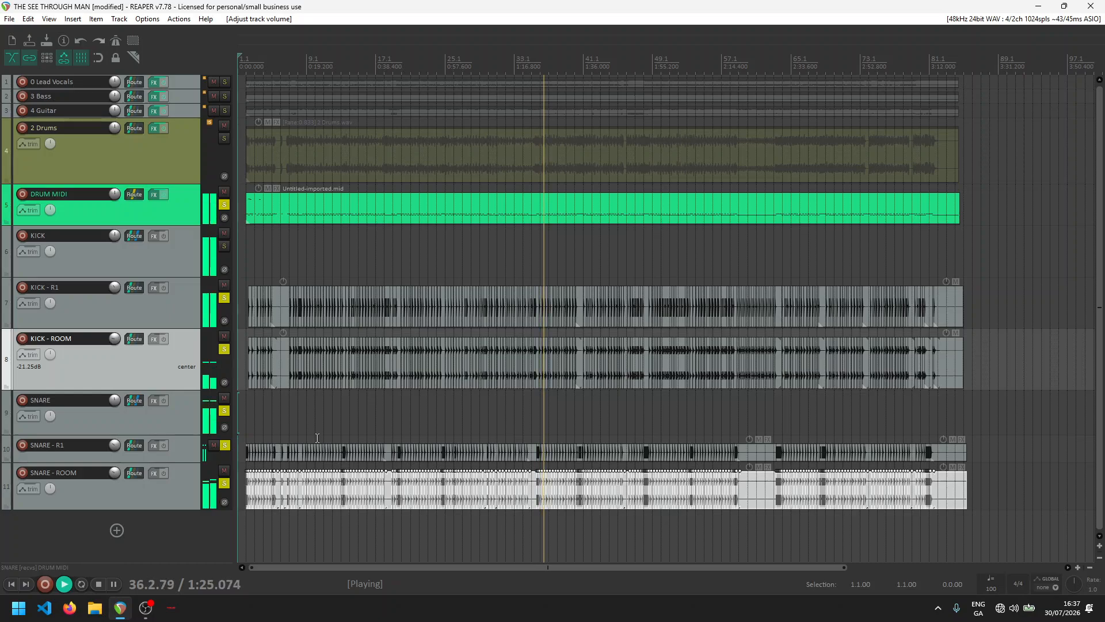
pyautogui.press('space')
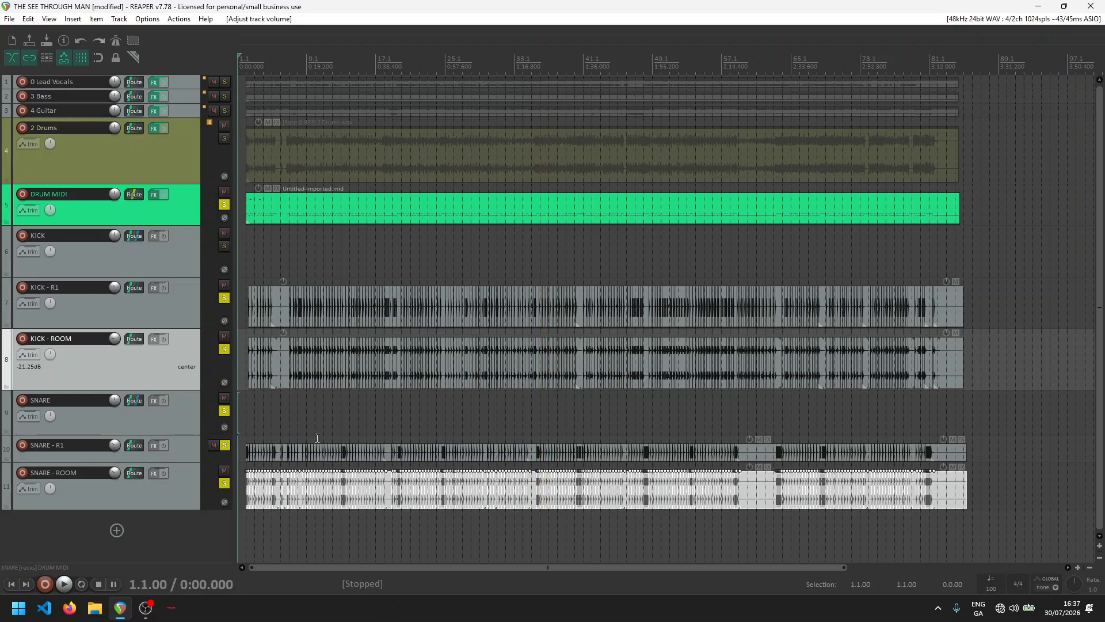
pyautogui.scroll(2, 317, 438)
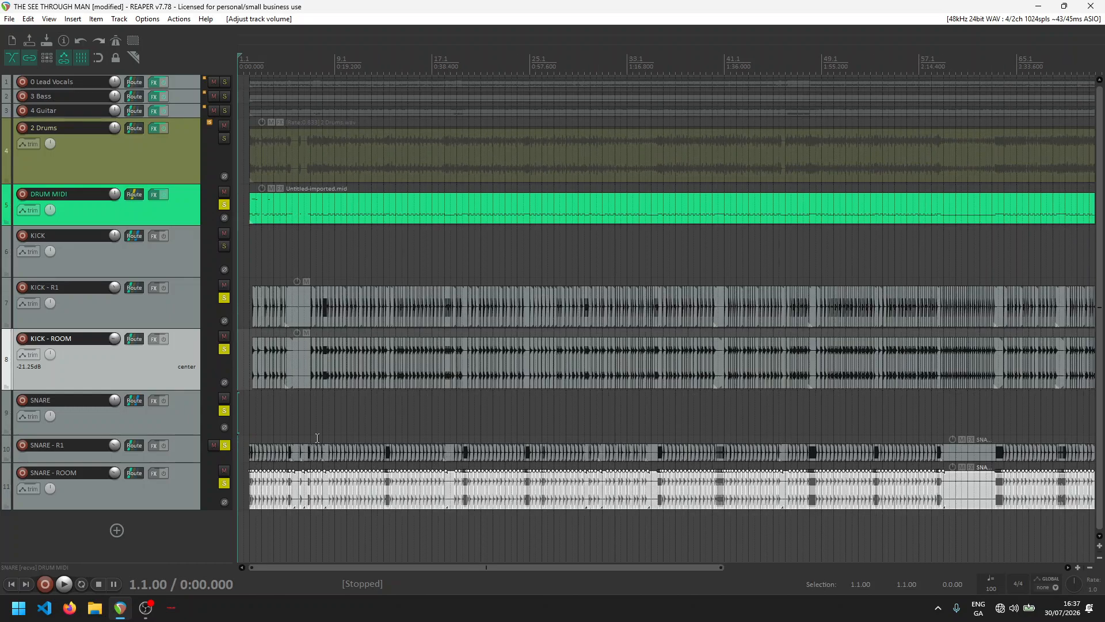
pyautogui.scroll(-2, 317, 438)
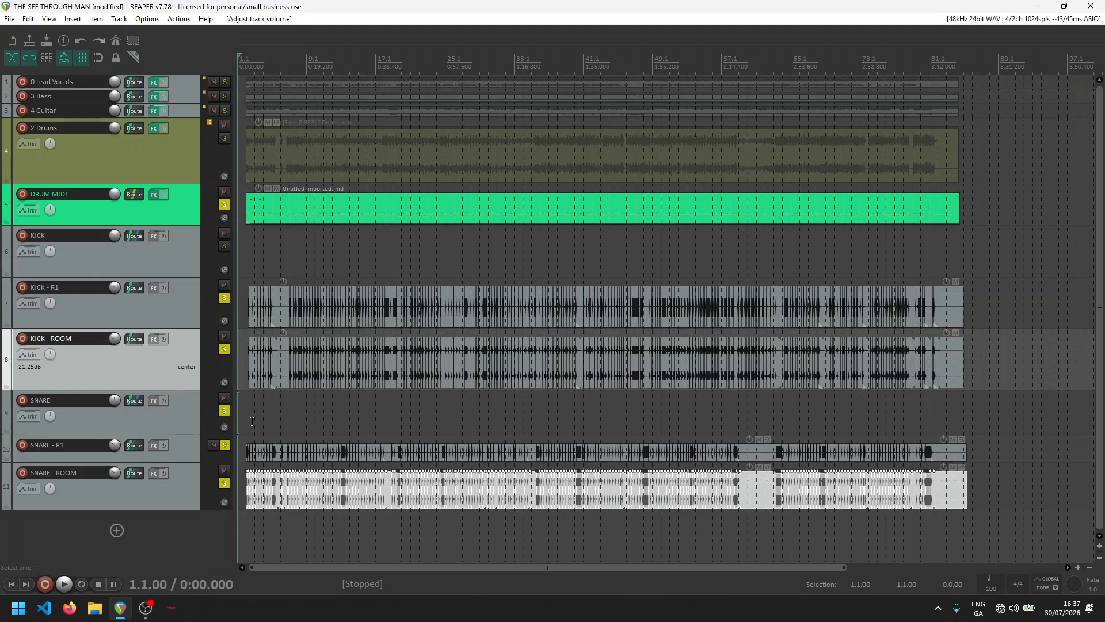
# - Select the 2 Drums track and its audio item along the full length of the song
pyautogui.click(165, 218)
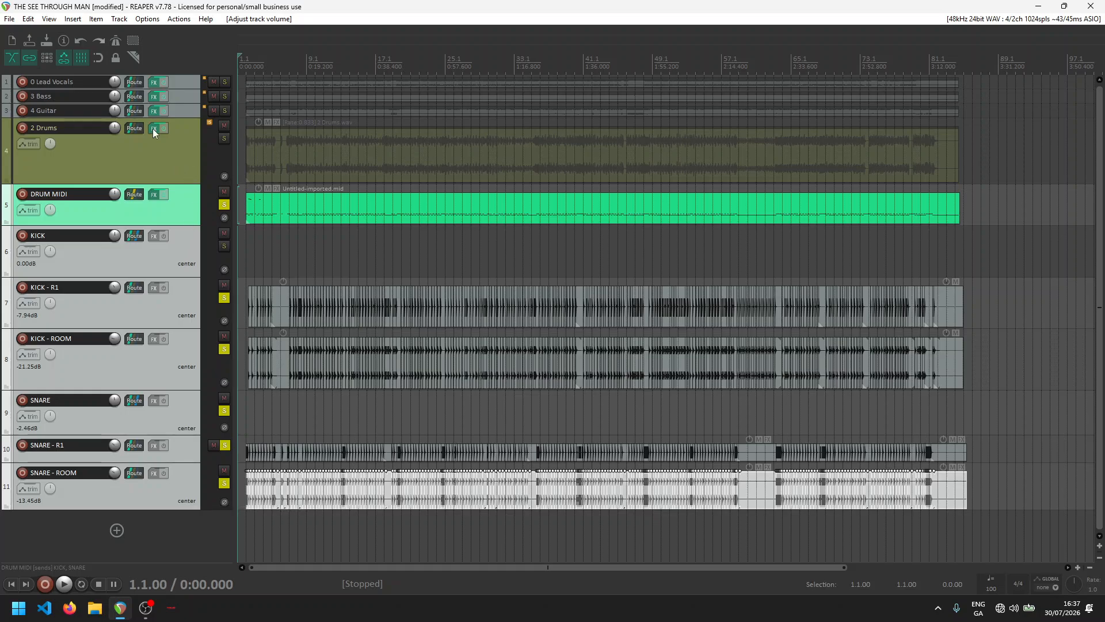
pyautogui.click(123, 145)
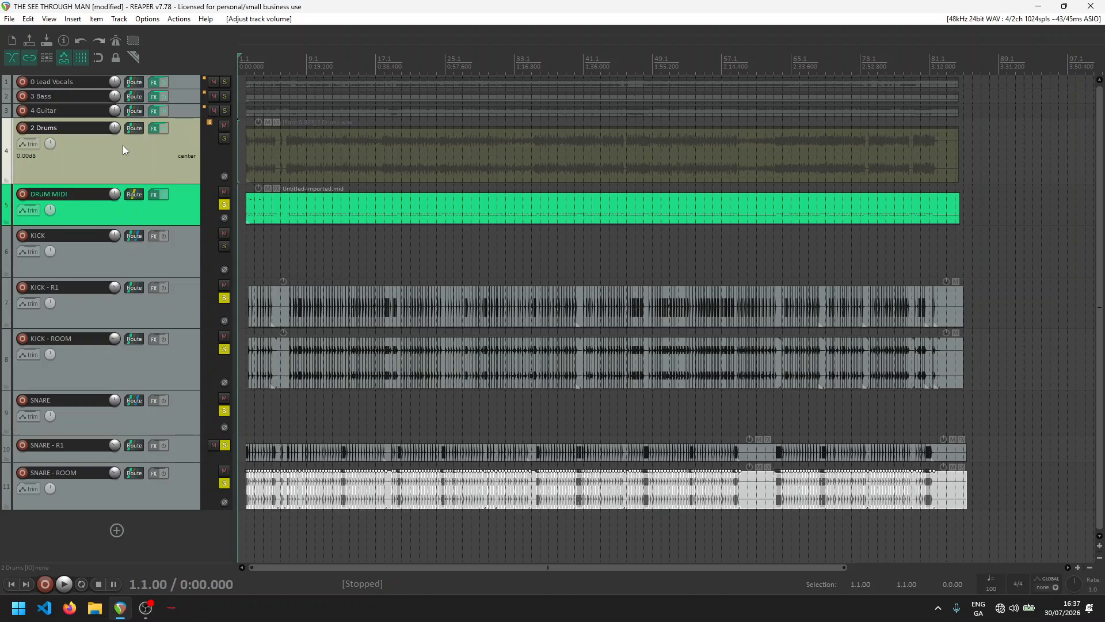
pyautogui.rightClick(243, 154)
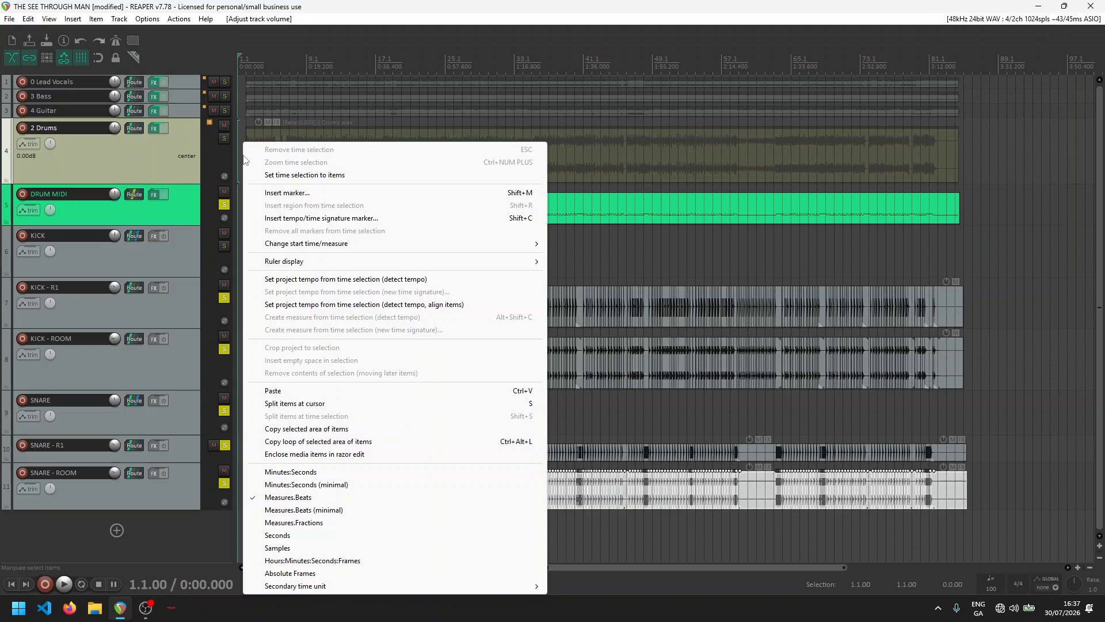
pyautogui.click(273, 138)
pyautogui.moveTo(999, 152); pyautogui.dragTo(237, 162)
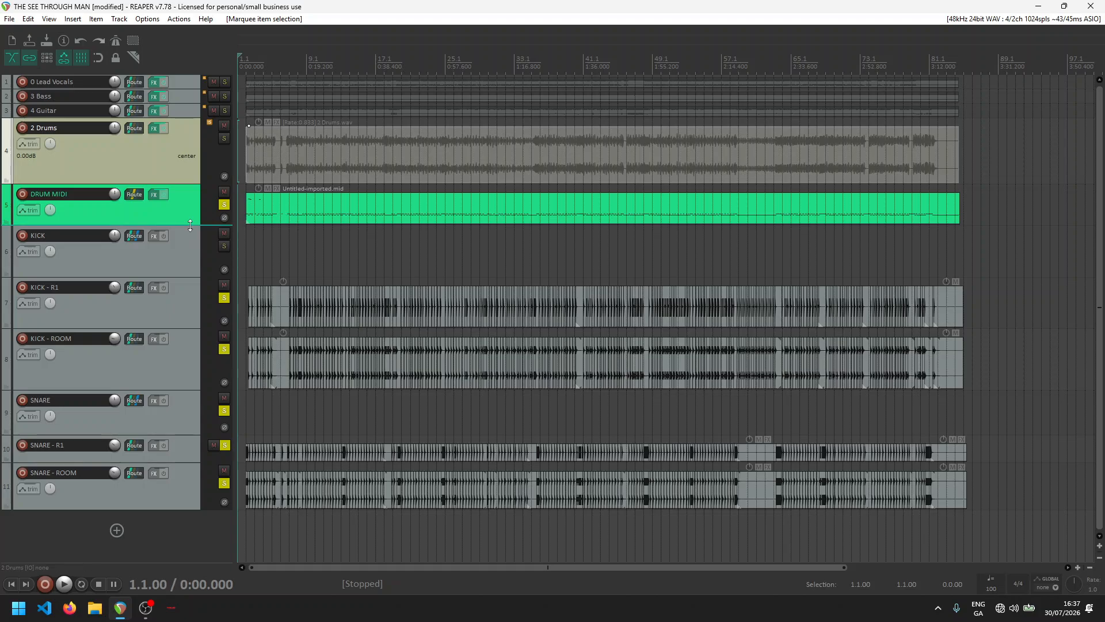
# - Increase the height of the DRUM MIDI track and select the KICK and SNARE tracks one after the other
pyautogui.moveTo(189, 225); pyautogui.dragTo(187, 241)
pyautogui.click(185, 277)
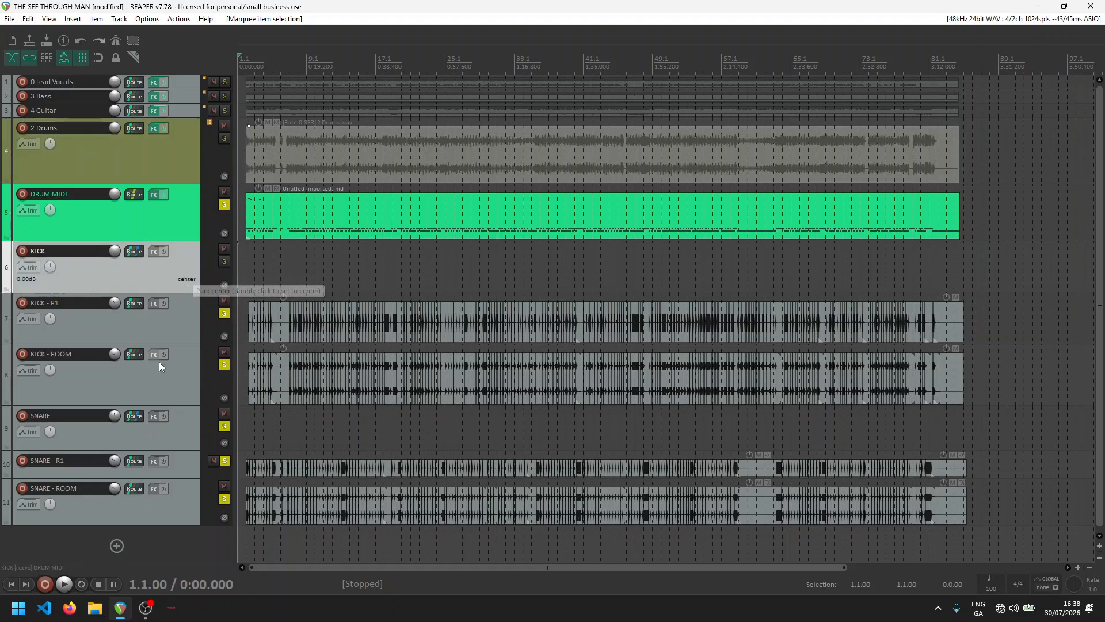
pyautogui.click(182, 438)
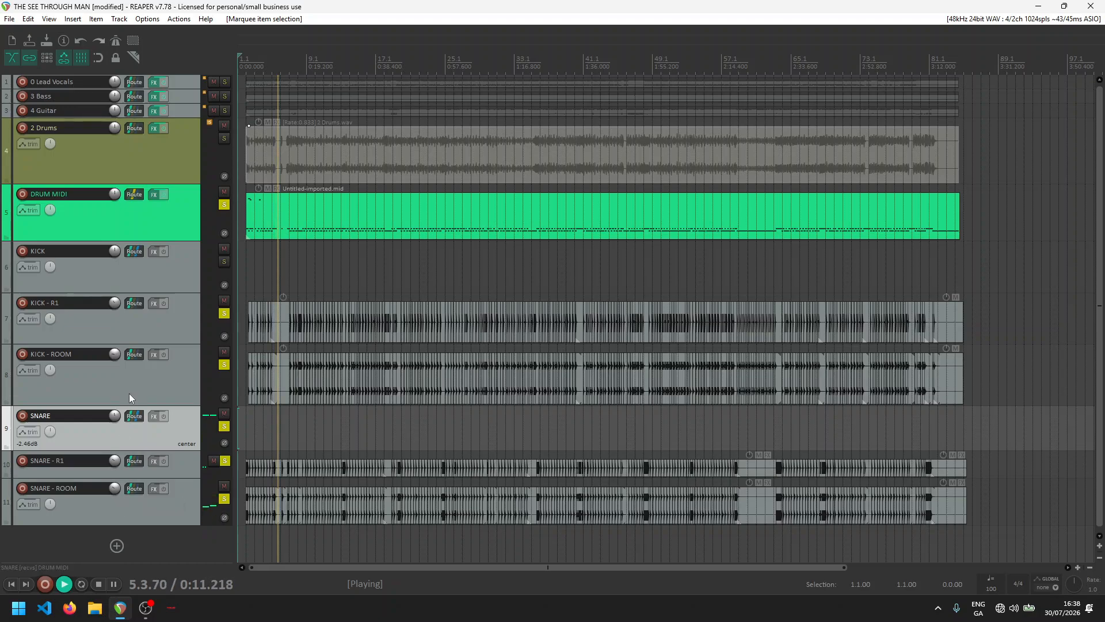
# - Play the layered drums, reset the KICK - ROOM volume to 0.00 dB and SNARE - ROOM to its default, and lower KICK - ROOM again
pyautogui.doubleClick(114, 353)
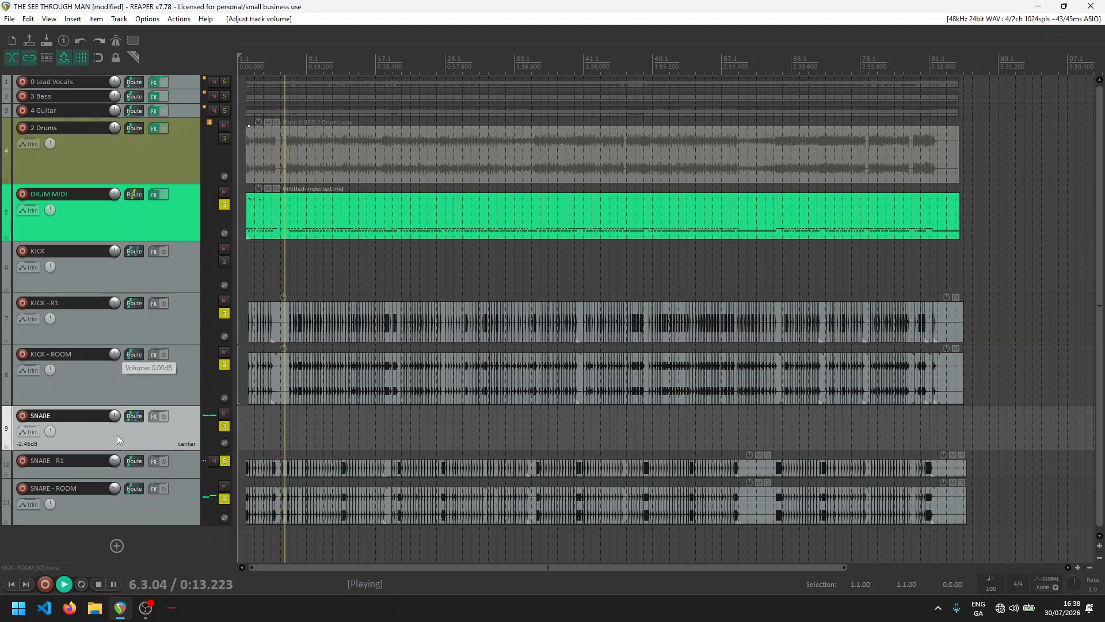
pyautogui.moveTo(113, 489)
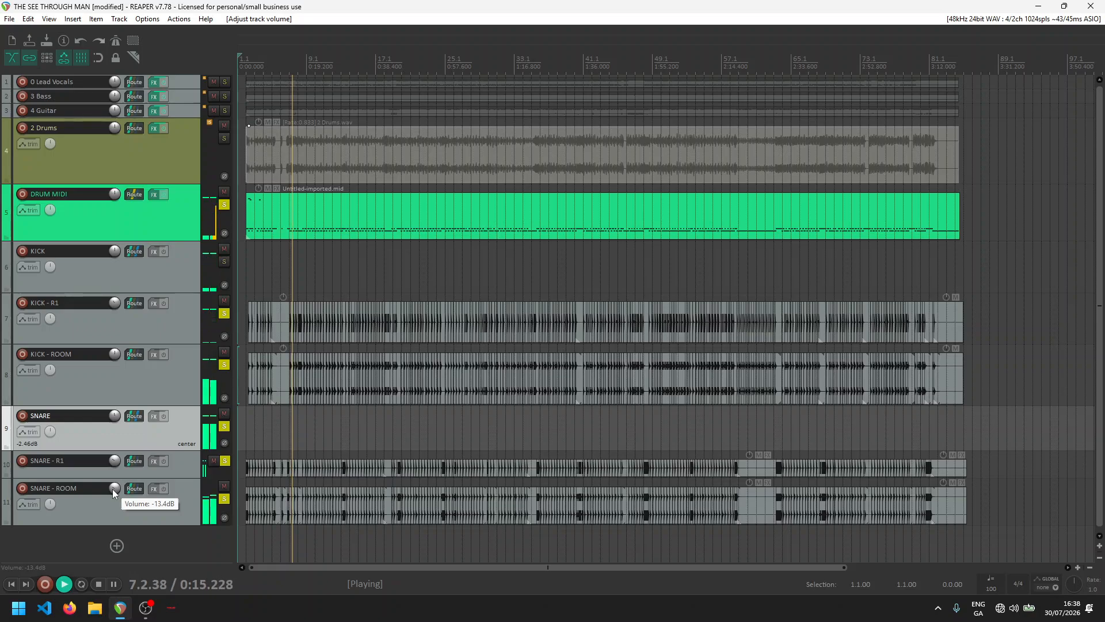
pyautogui.doubleClick(114, 489)
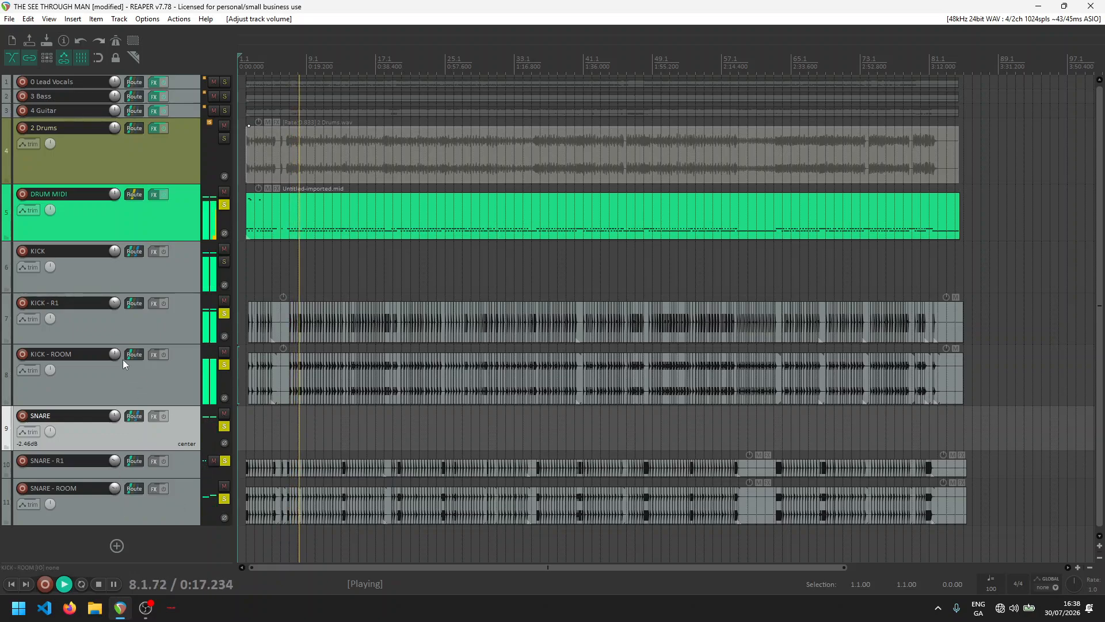
pyautogui.moveTo(116, 354); pyautogui.dragTo(117, 382)
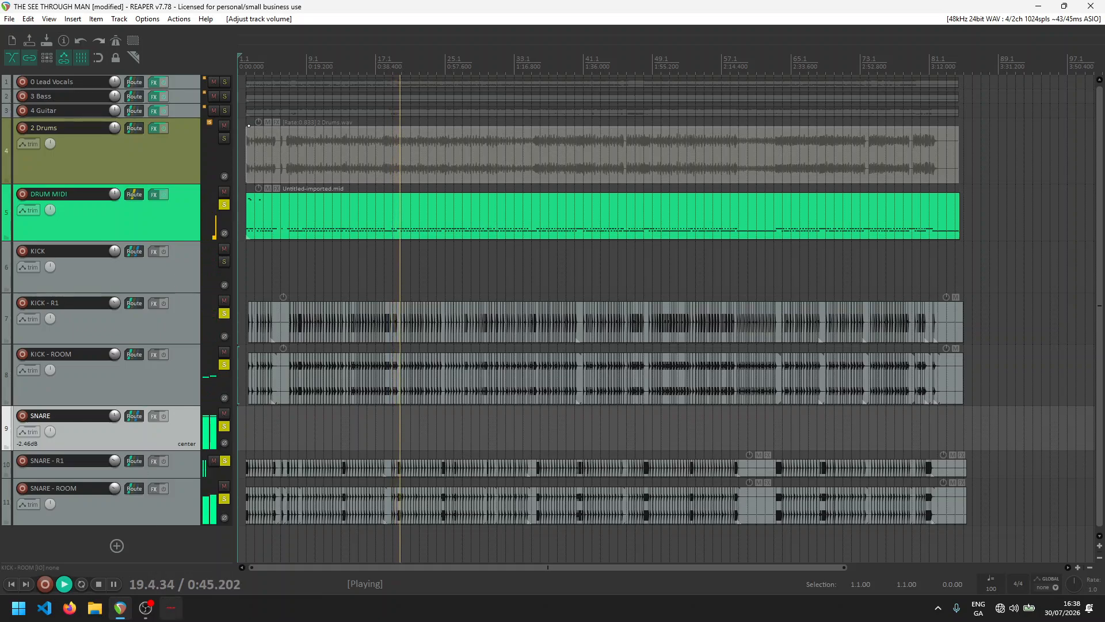
pyautogui.moveTo(153, 618)
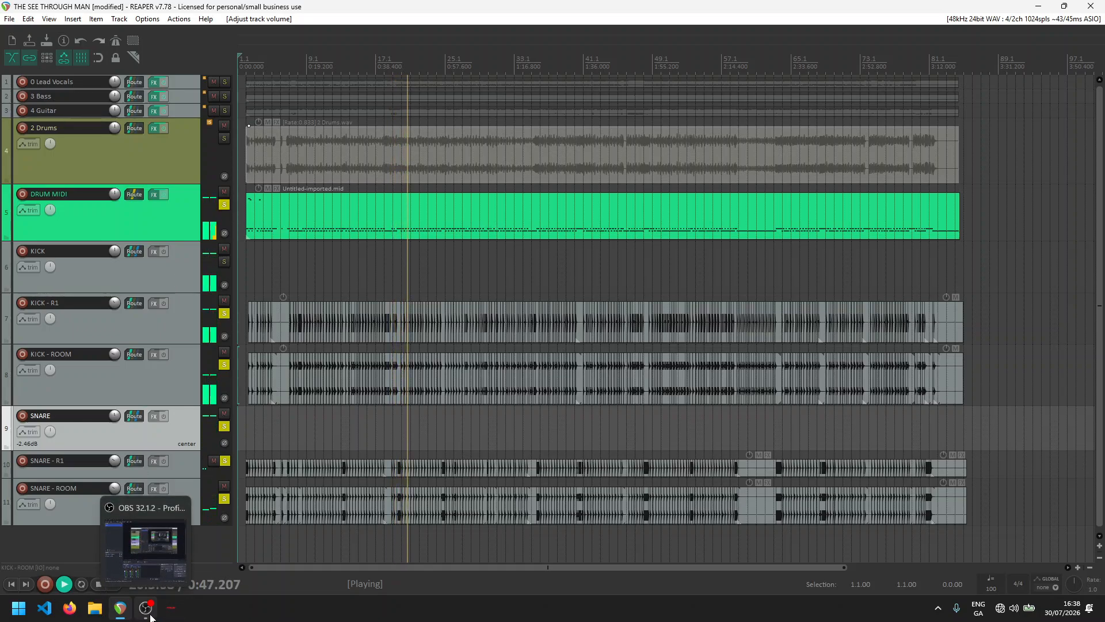